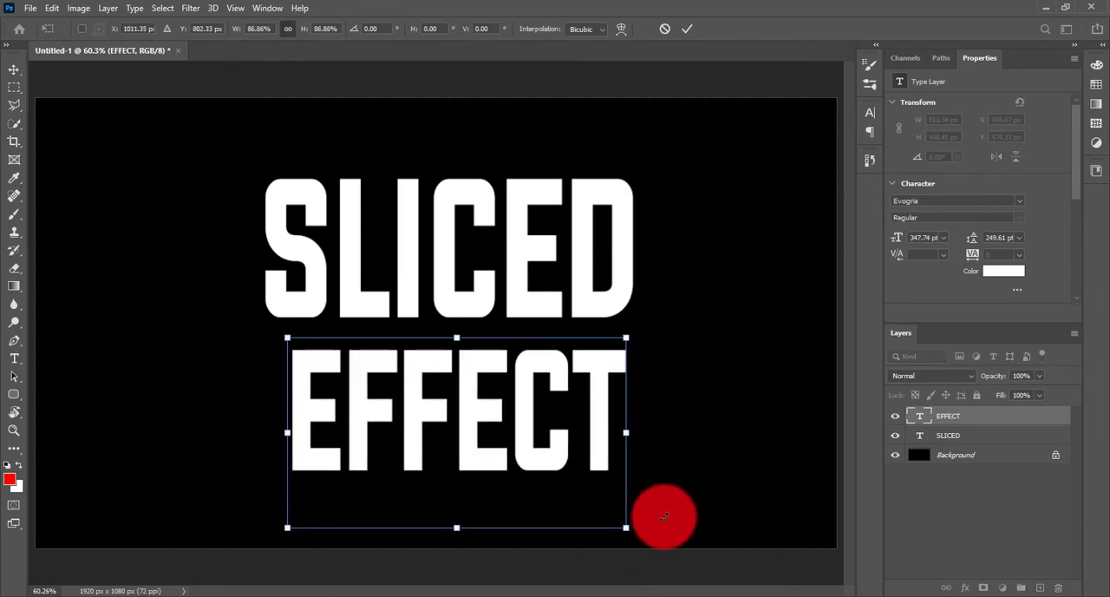
Place the resized EFFECT text closely beneath SLICED, and nudge both text layers slightly down.
key(Return)
drag(547, 424, 540, 422)
shift+click(954, 435)
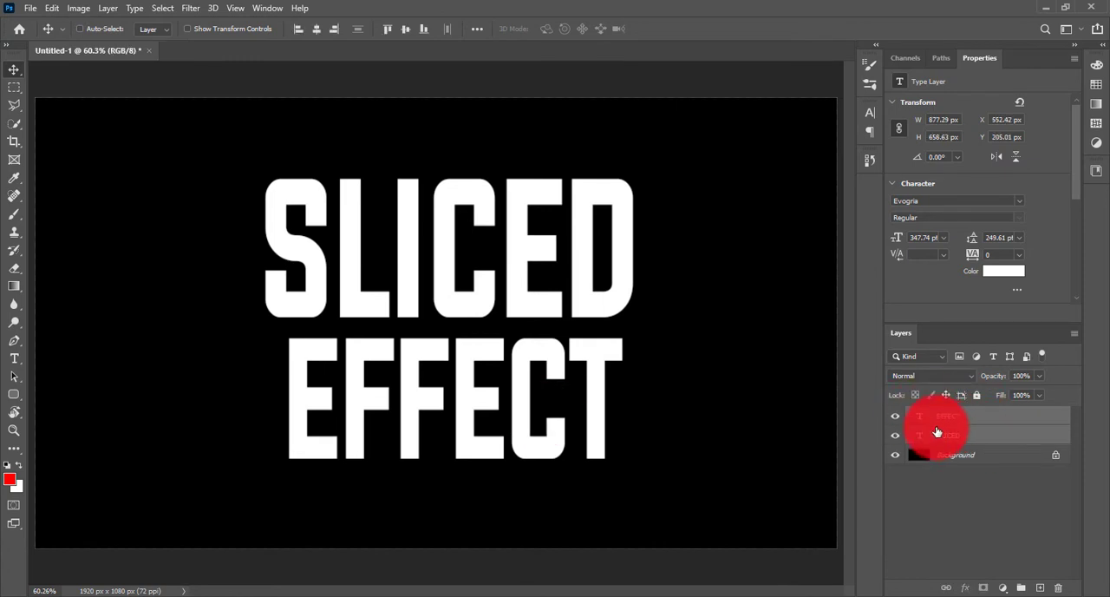
key(Down)
key(Down)
key(Down)
key(Down)
key(Down)
key(Down)
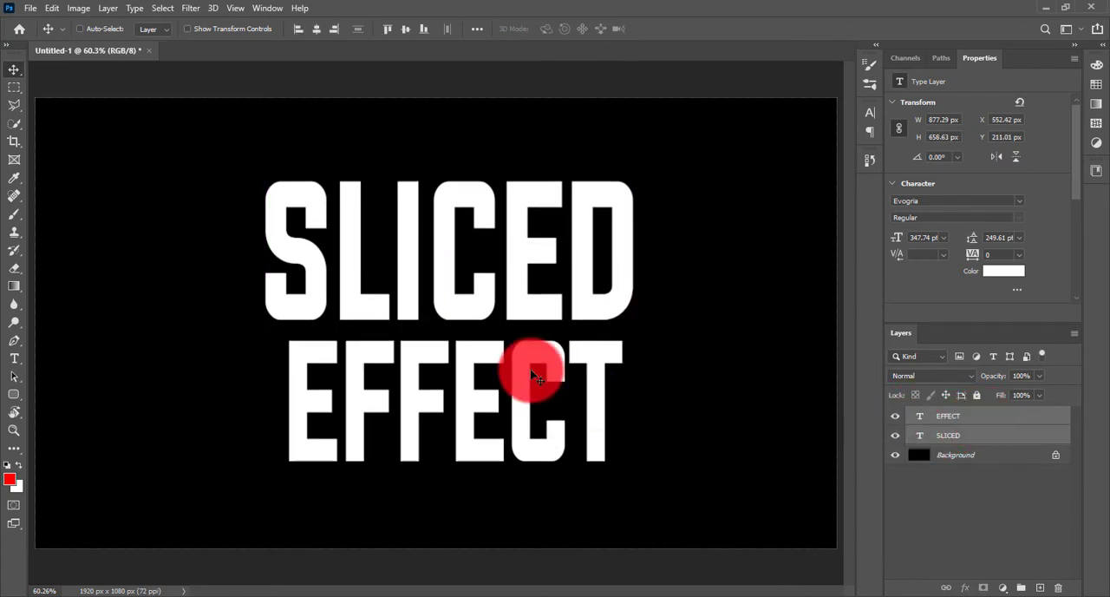
Stretch only the width of the EFFECT text to 110.10% so it spans about the same width as SLICED.
ctrl+click(991, 434)
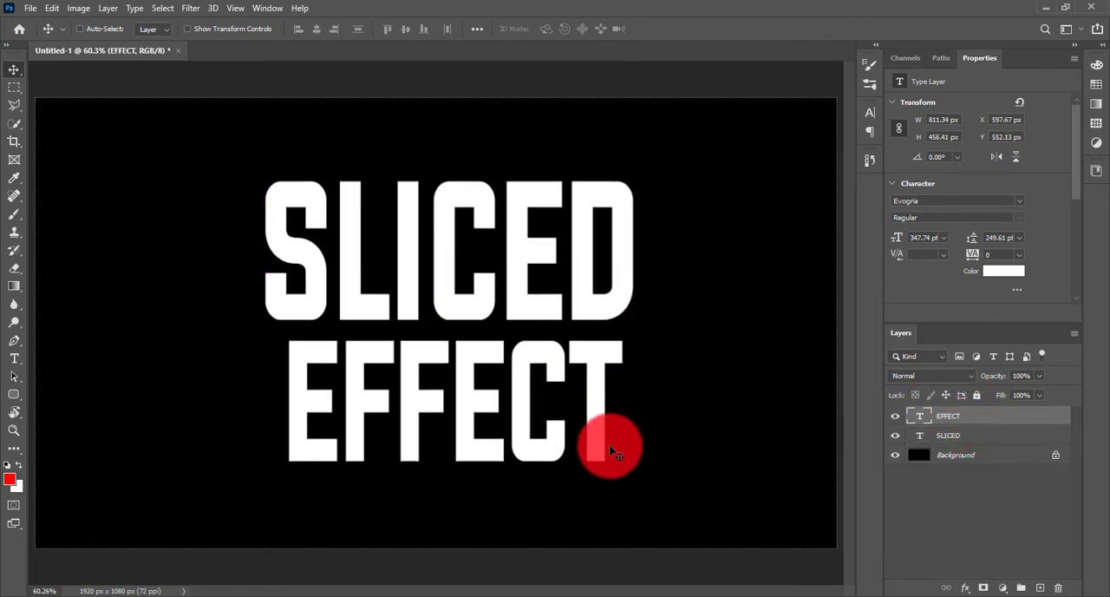
key(ctrl+t)
mouse_move(623, 422)
mouse_down()
mouse_move(645, 423)
mouse_move(587, 426)
mouse_move(643, 425)
mouse_up()
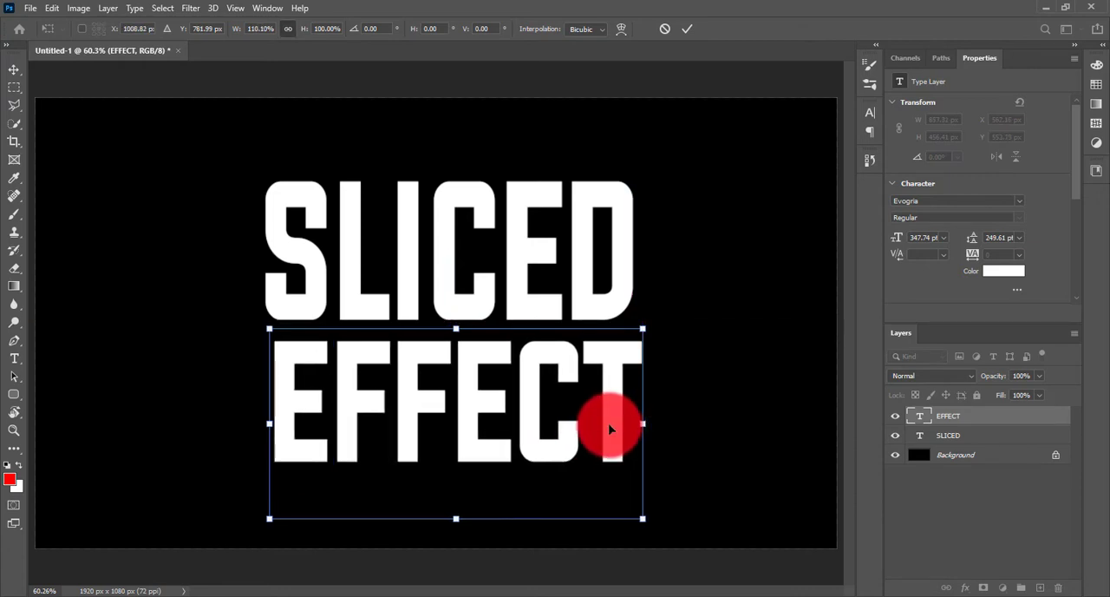
key(Return)
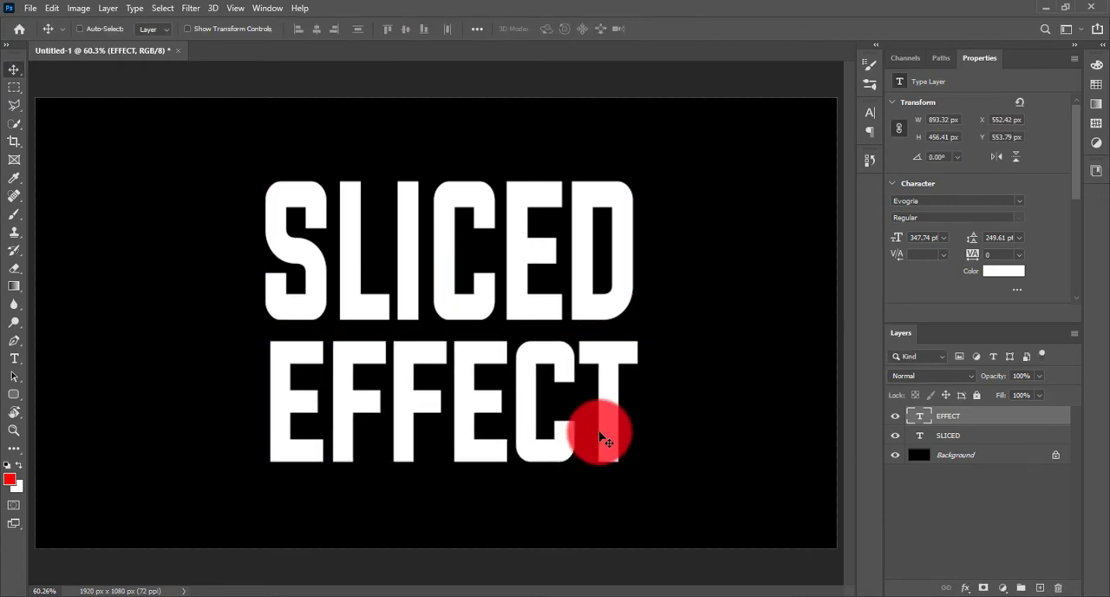
Stretch only the width of the SLICED text to 101.64% so its right edge aligns with EFFECT.
click(948, 435)
key(ctrl)
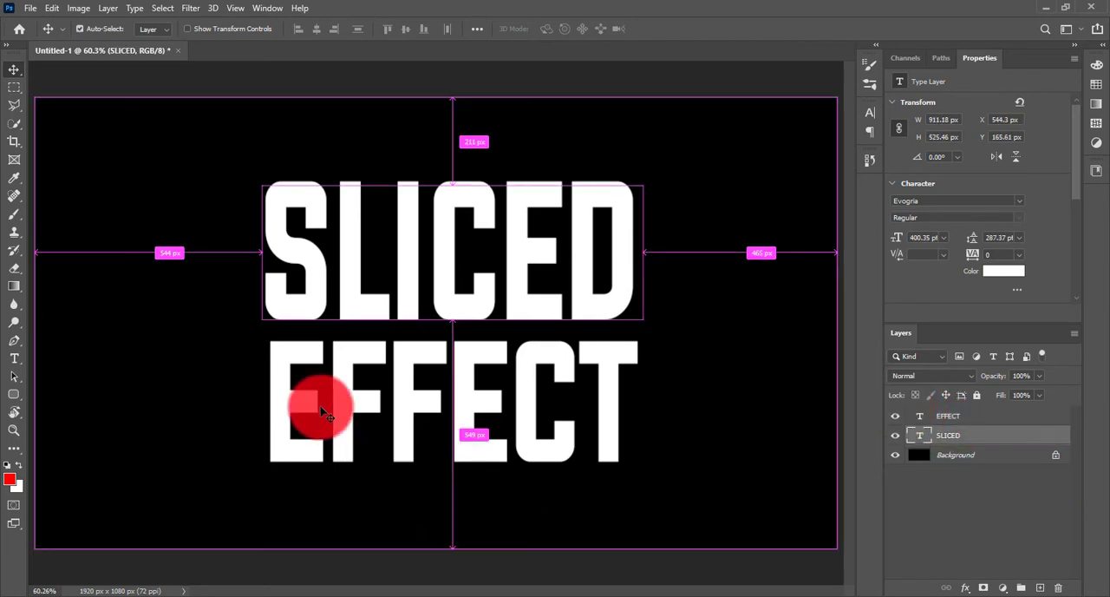
key(ctrl+t)
drag(642, 277, 649, 279)
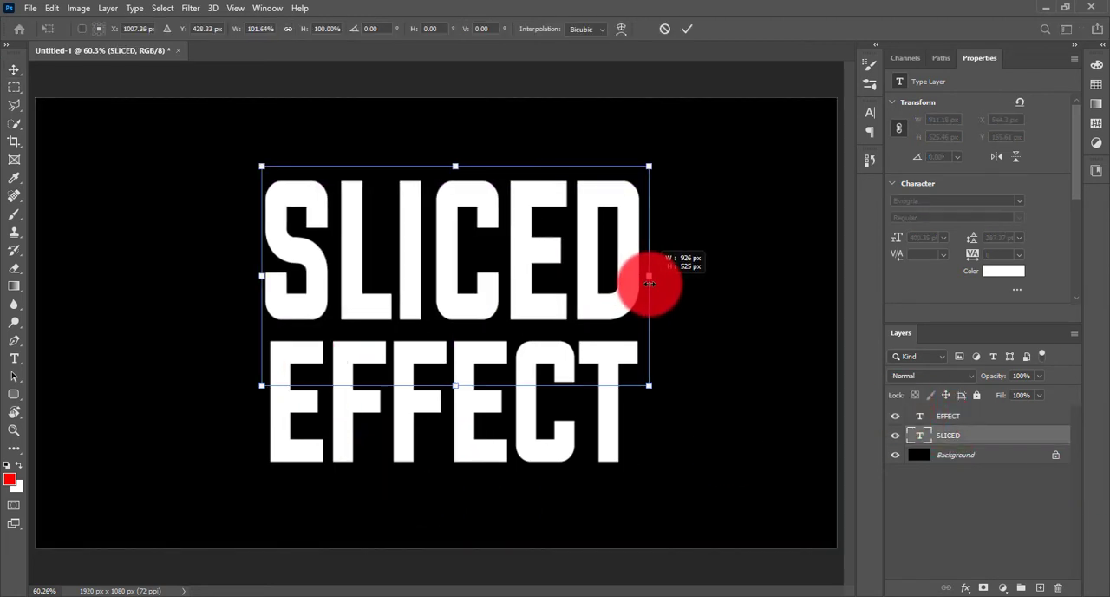
key(Return)
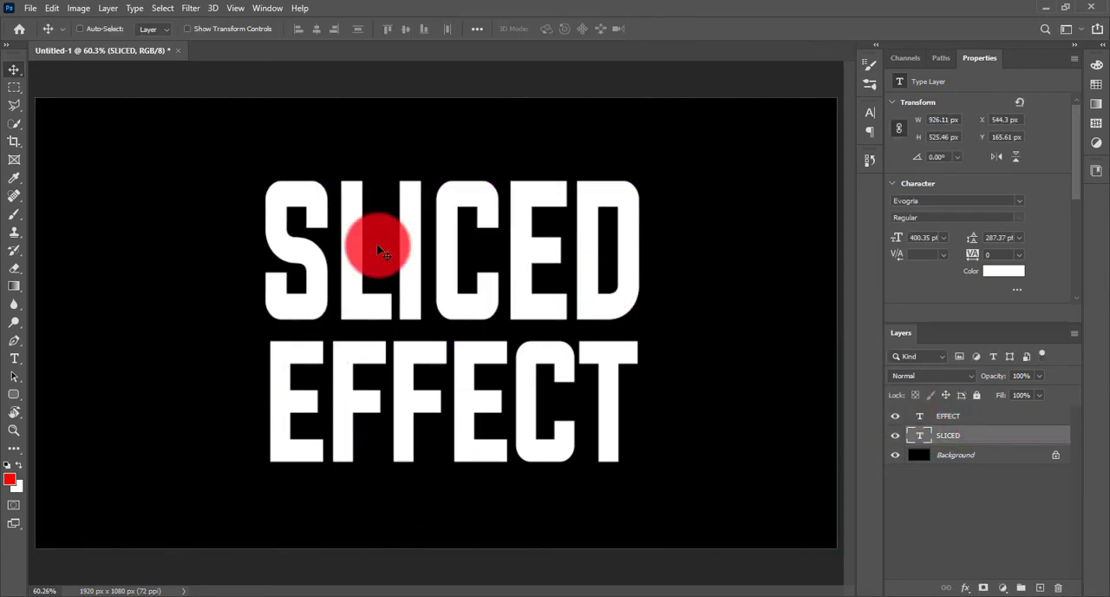
Rasterize the SLICED and EFFECT type layers together and shift both words slightly left and down.
shift+click(1005, 418)
right_click(984, 417)
click(825, 217)
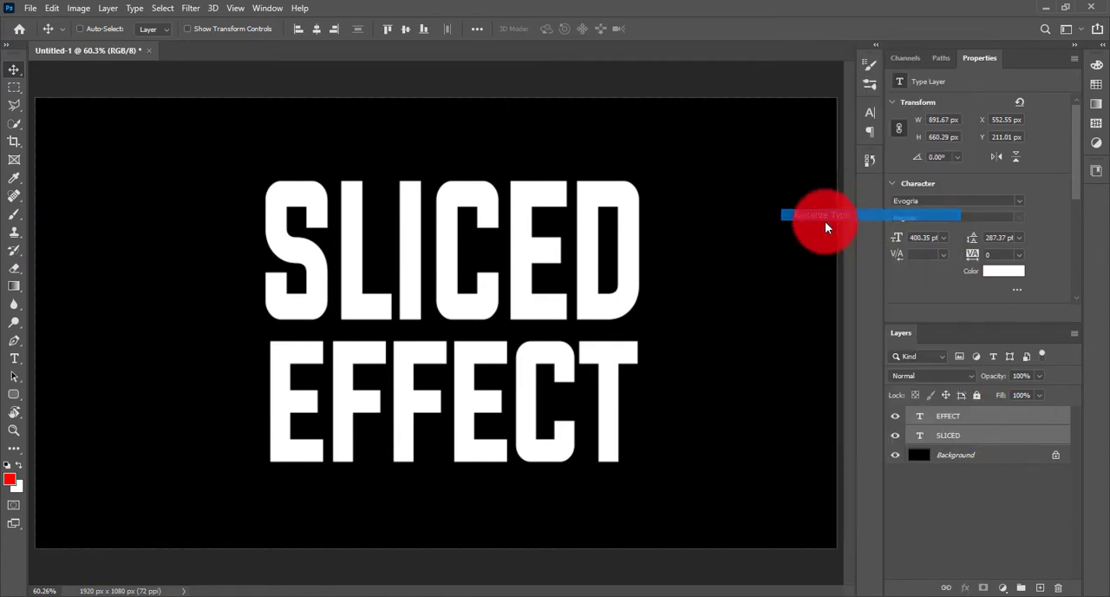
drag(593, 265, 577, 276)
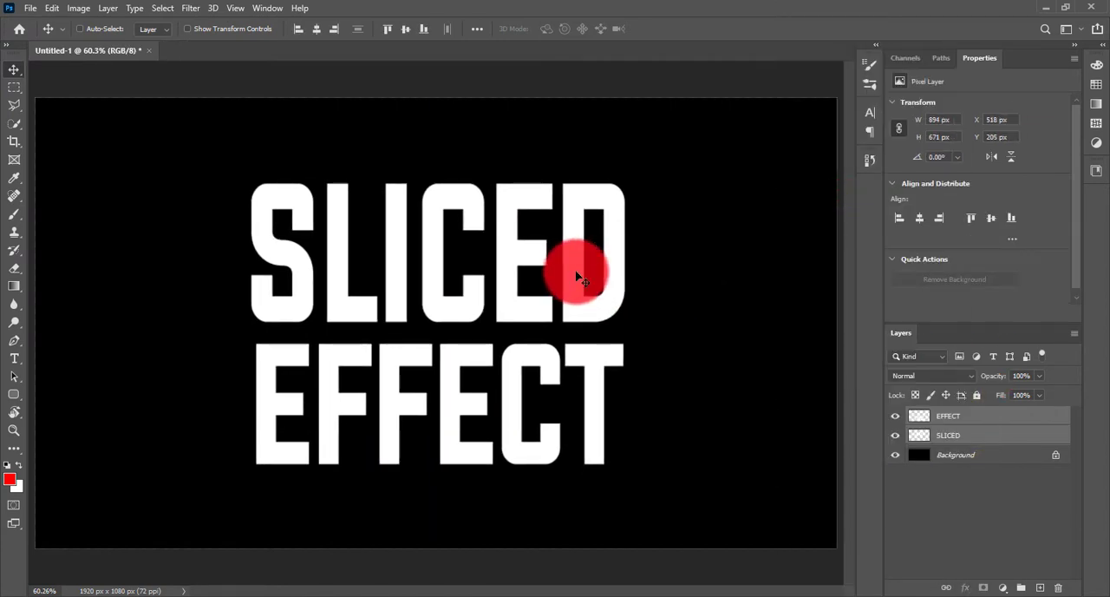
Reorder the SLICED layer above EFFECT and select a triangular slice over the word's upper-left part with the Polygonal Lasso.
click(984, 436)
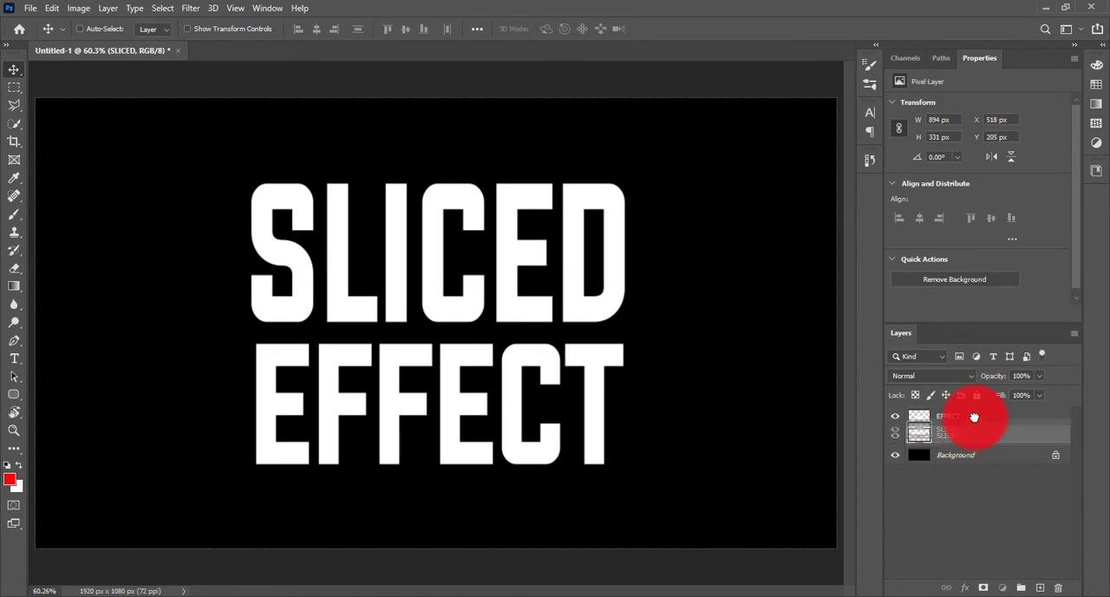
drag(971, 409, 969, 413)
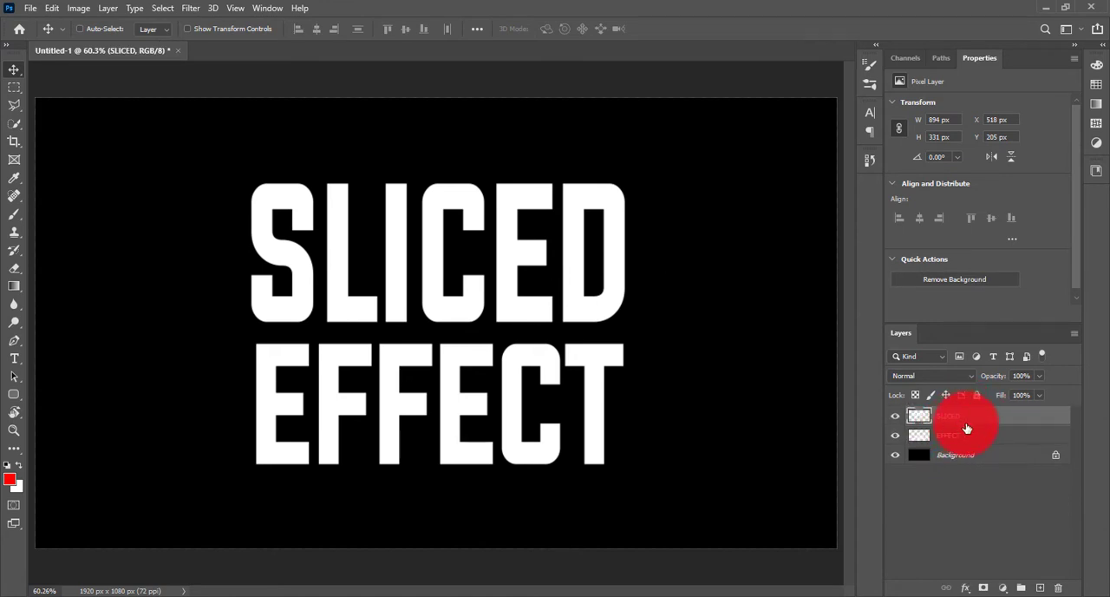
click(16, 109)
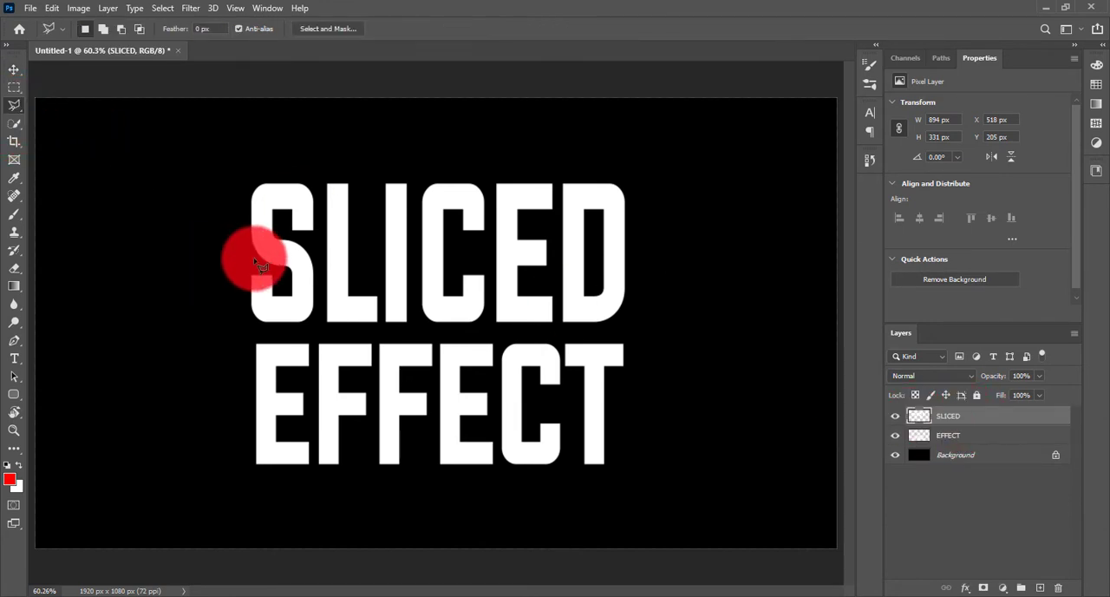
click(236, 232)
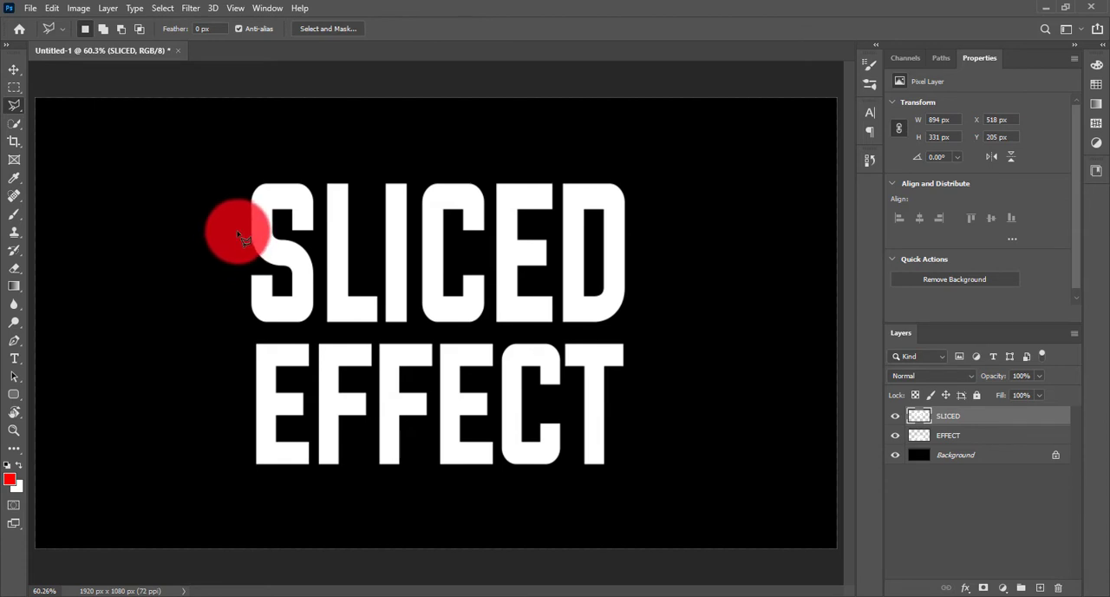
click(468, 171)
click(202, 149)
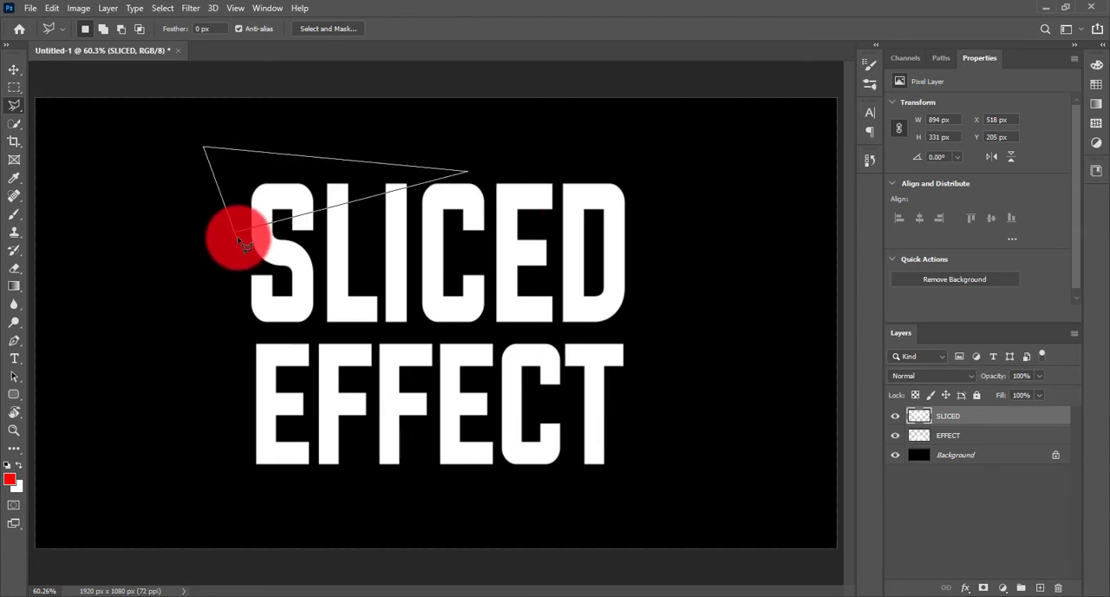
click(237, 234)
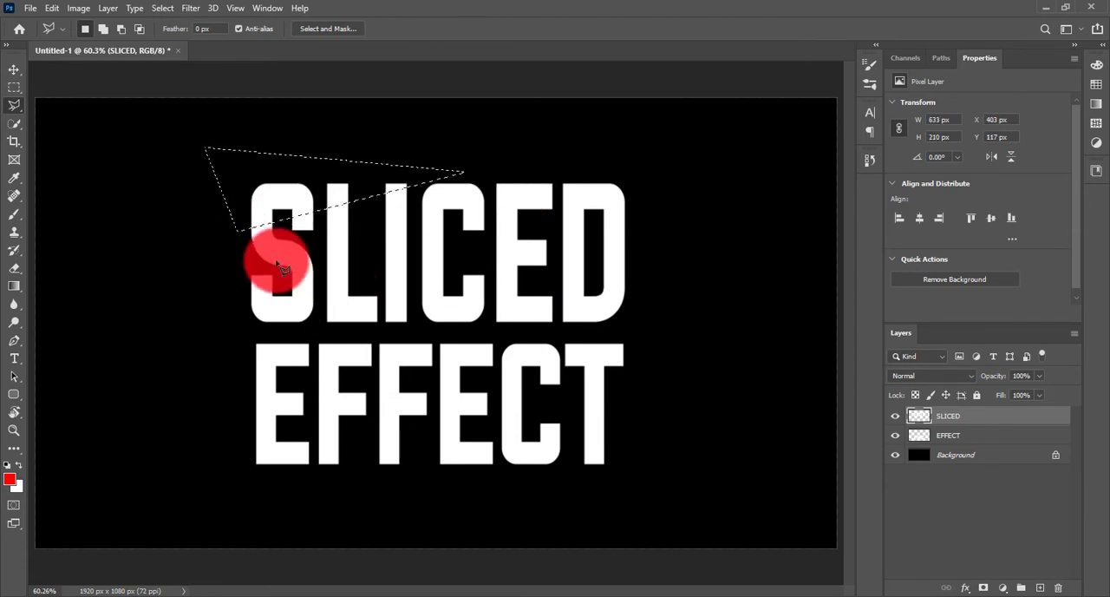
Add a slanted four-sided band across the middle of SLICED to the selection, and cut and paste the slices onto a new layer.
click(244, 257)
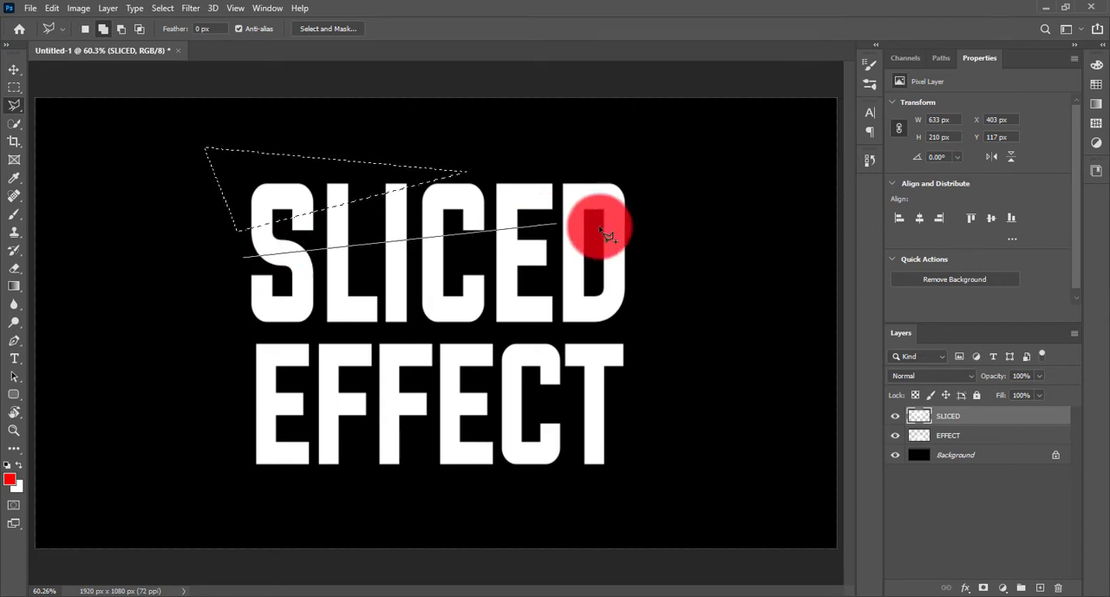
click(657, 205)
click(647, 296)
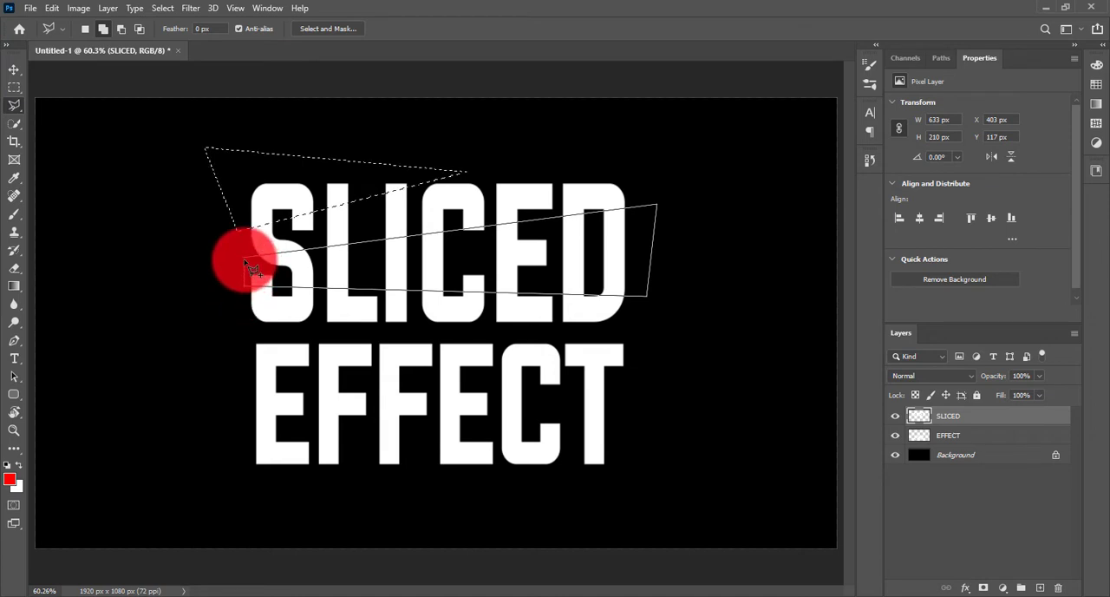
click(244, 260)
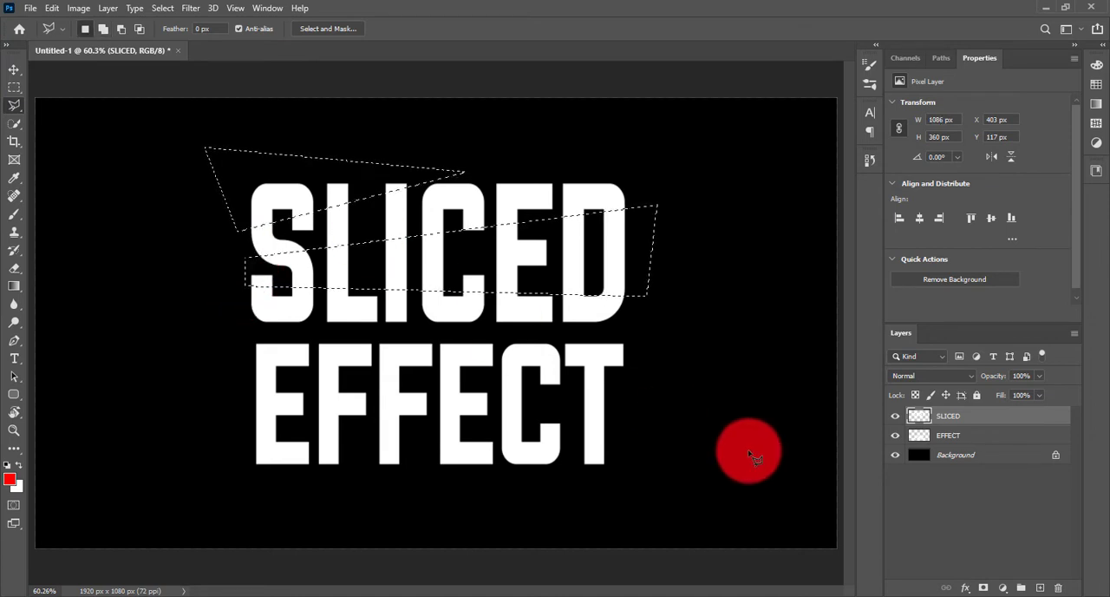
key(ctrl+x)
key(ctrl+v)
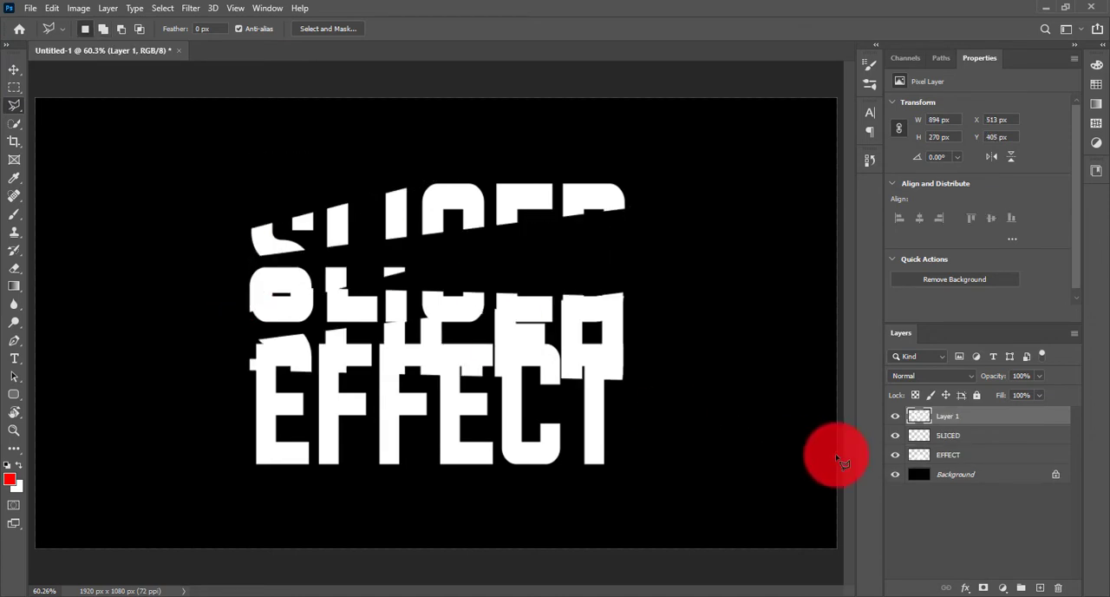
click(514, 260)
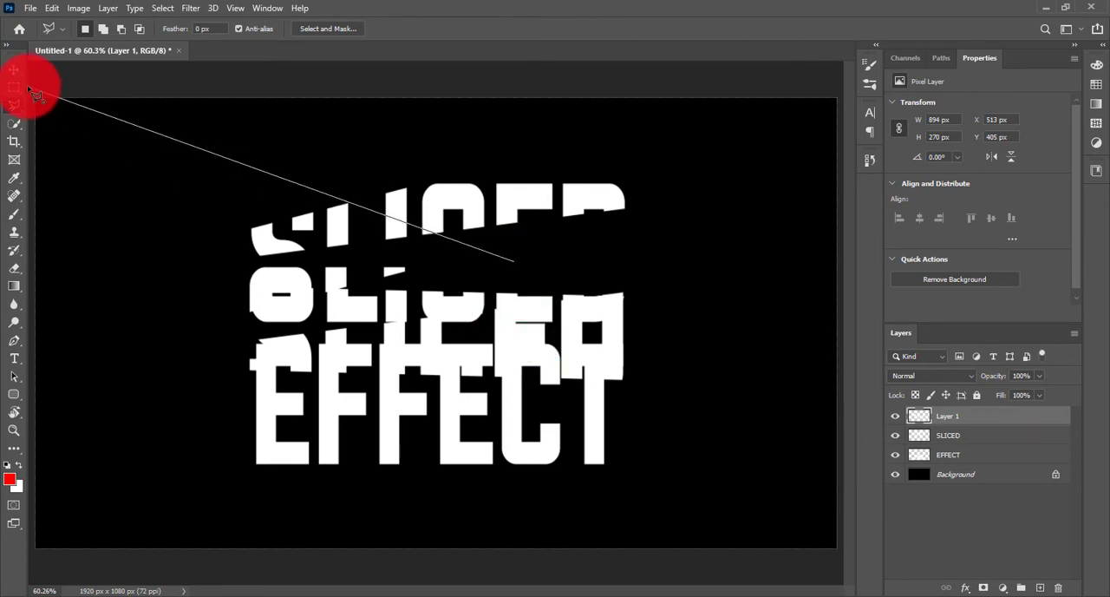
key(Return)
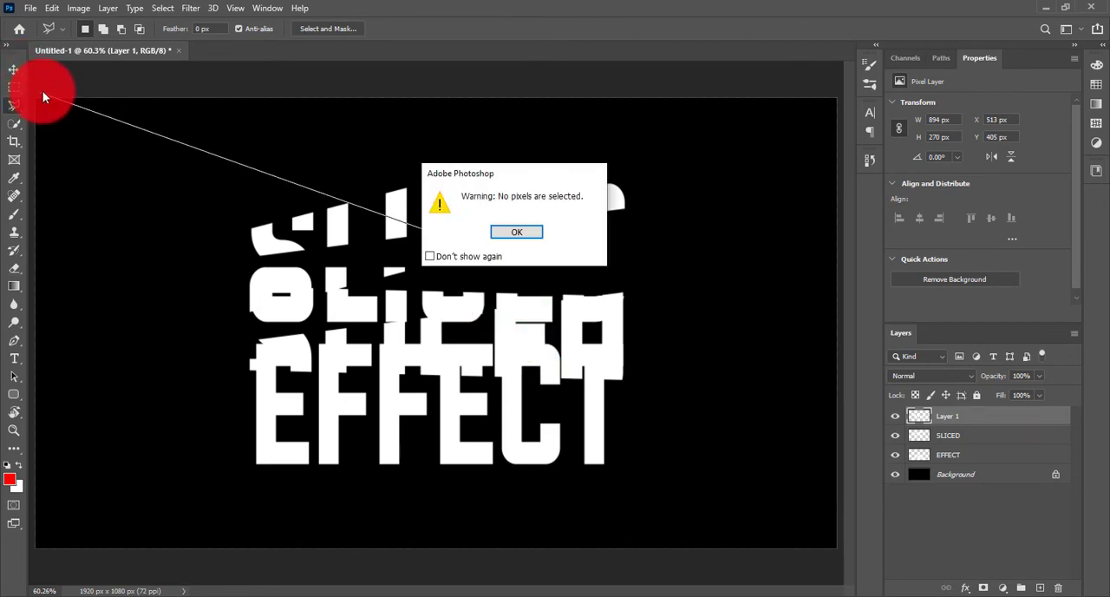
key(Return)
Move the pasted slices up into the gaps they left in the word SLICED.
click(14, 70)
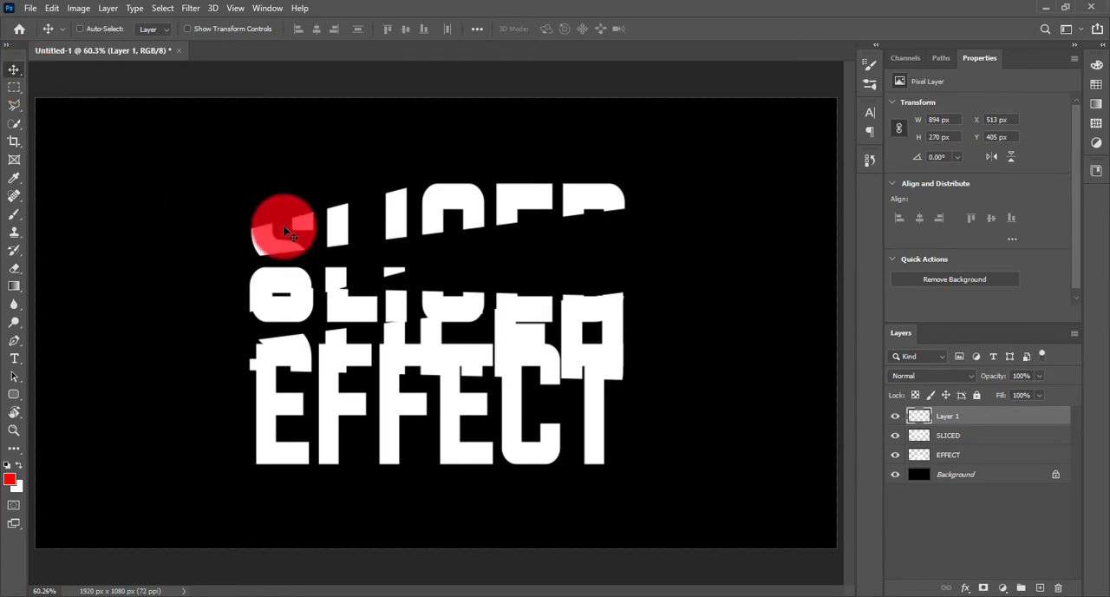
mouse_move(289, 235)
mouse_down()
mouse_move(340, 246)
mouse_move(327, 192)
mouse_up()
click(889, 428)
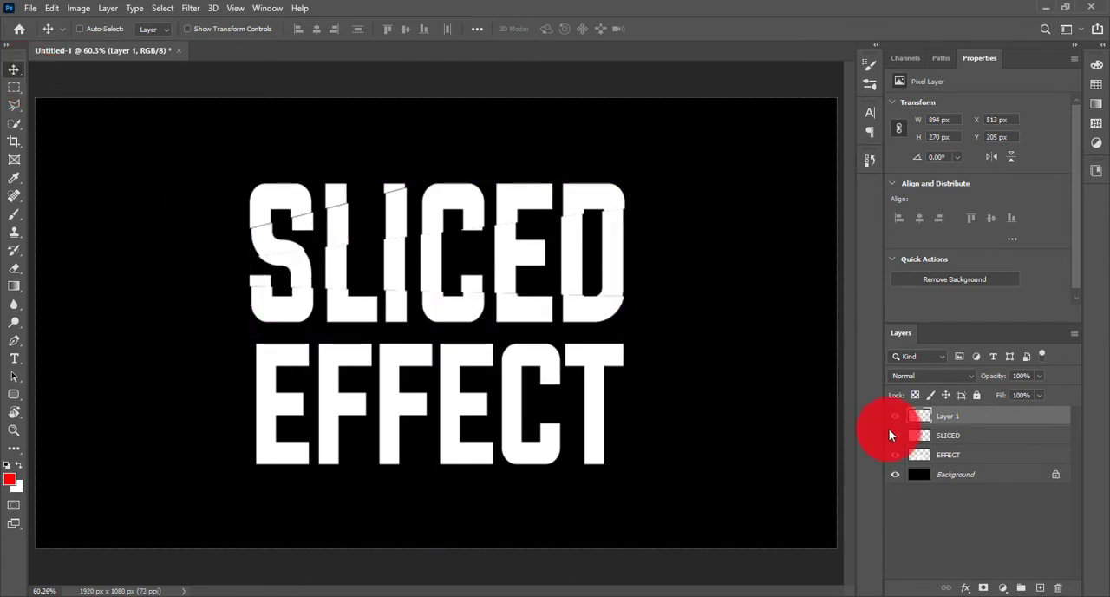
Place the pasted slices' layer beneath SLICED and name it Sliced Down.
drag(1003, 422, 964, 446)
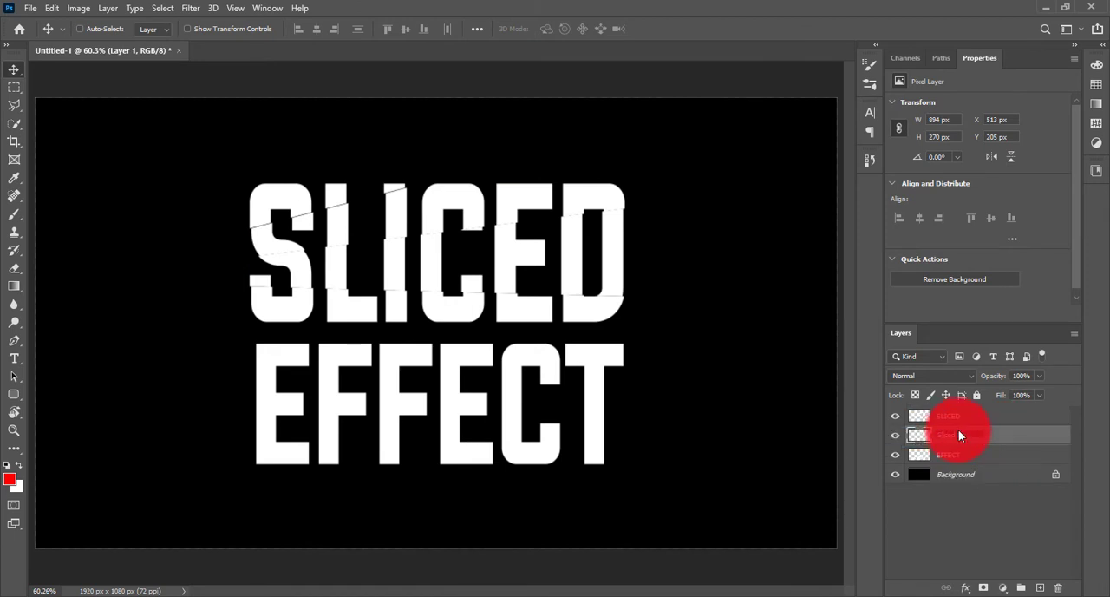
click(991, 511)
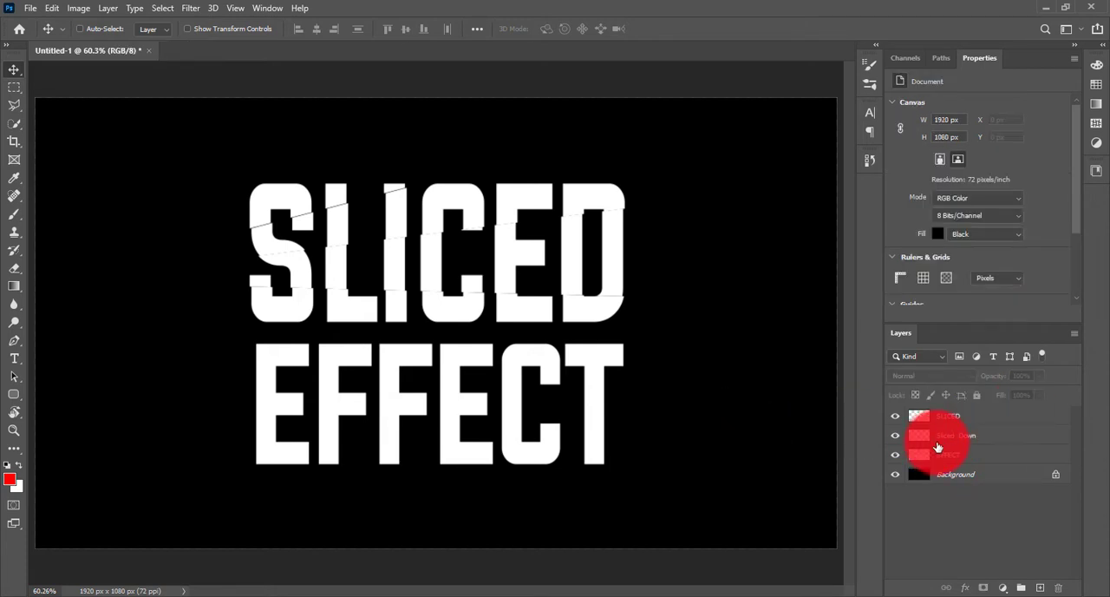
click(1018, 437)
Offset the SLICED layer slightly up and left, to X 501 px and Y 198 px, to separate it from the slices.
click(523, 286)
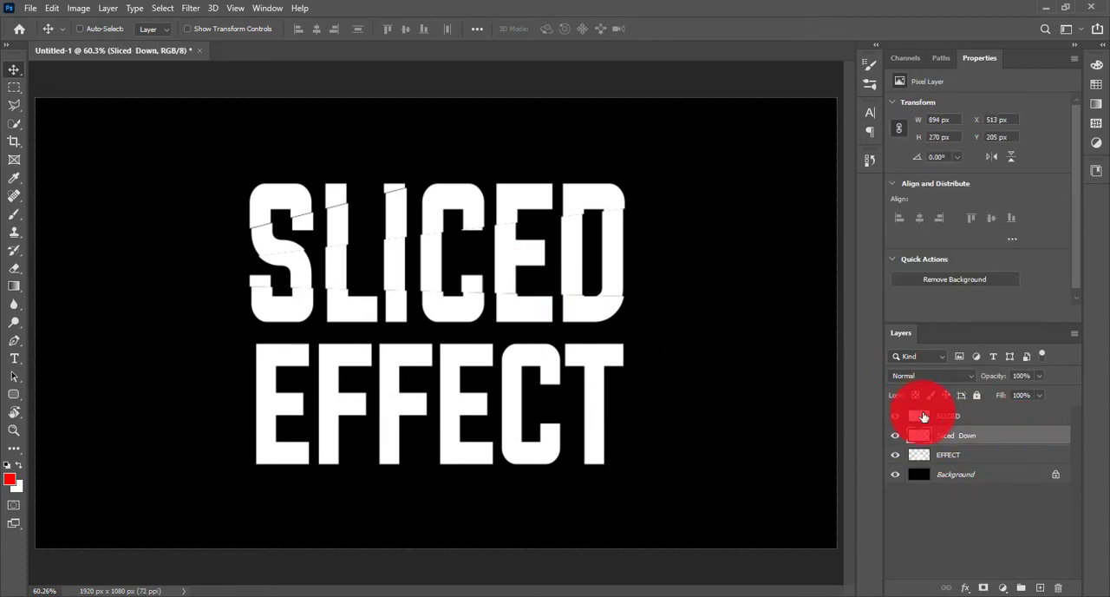
click(959, 417)
drag(401, 279, 405, 272)
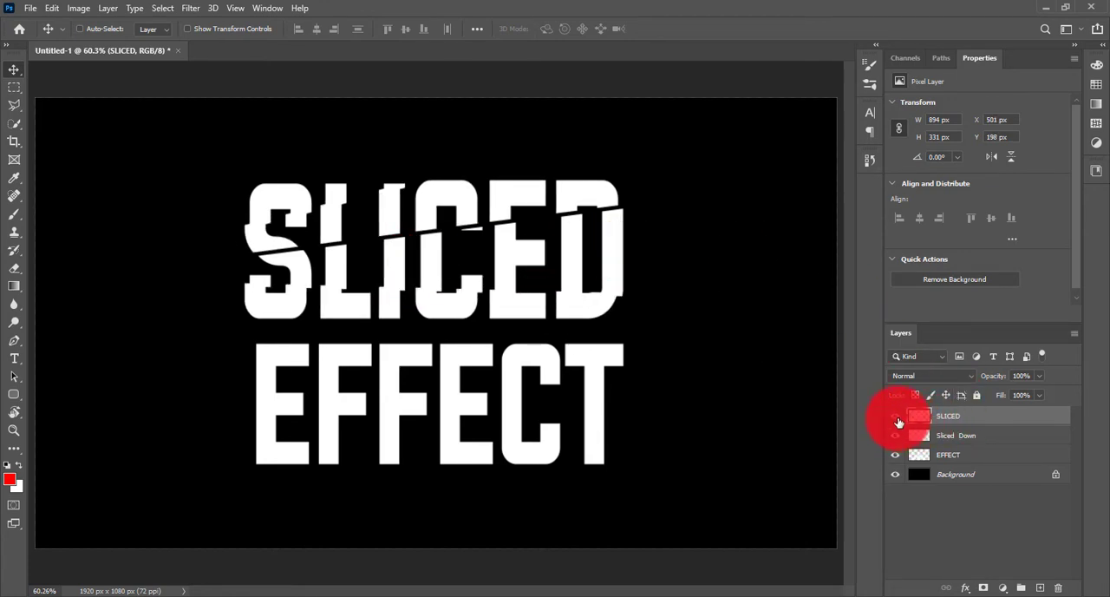
Hide the SLICED and Sliced Down layers, and activate the EFFECT layer with the Polygonal Lasso tool.
drag(896, 424, 896, 435)
click(965, 459)
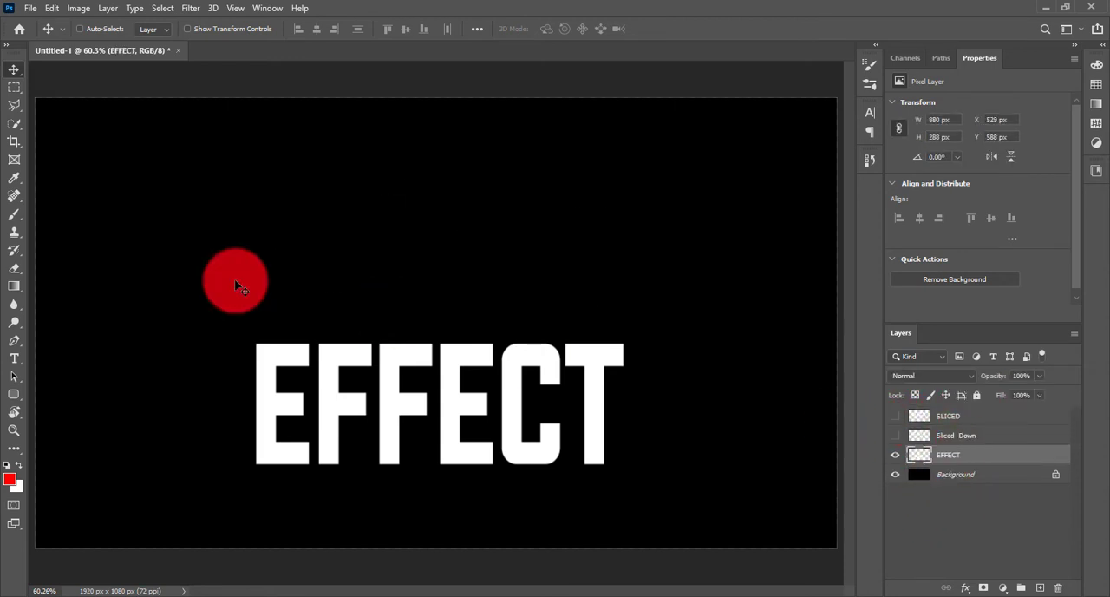
click(15, 112)
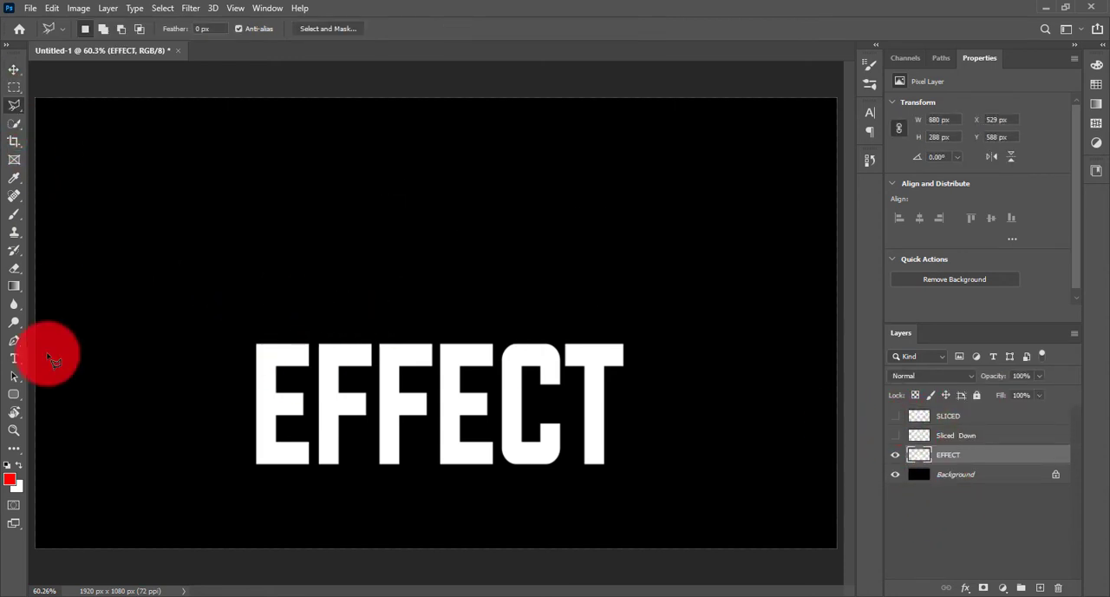
click(248, 365)
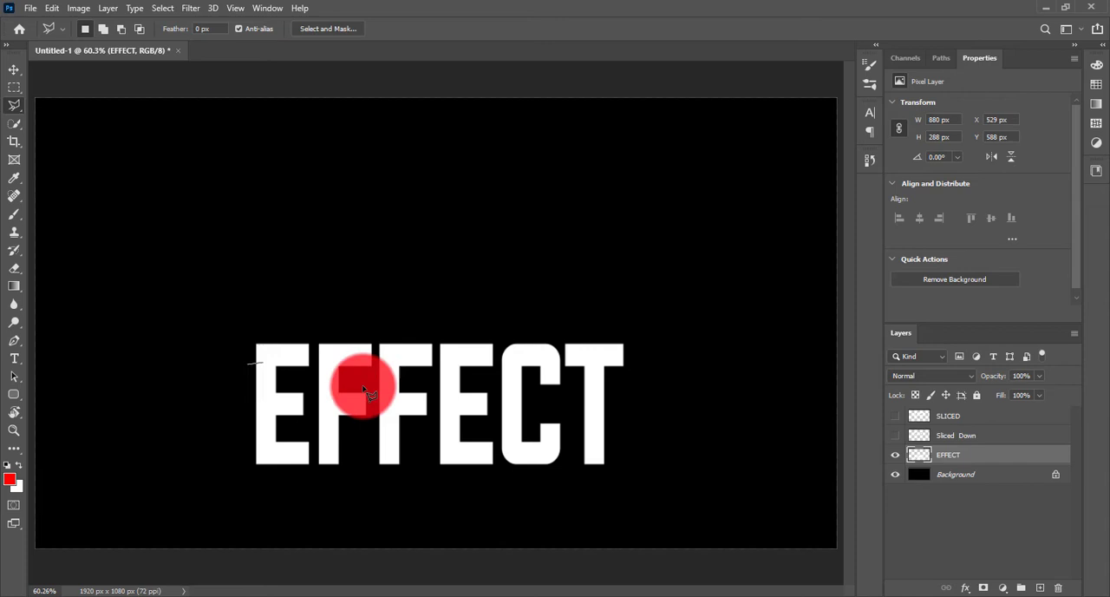
click(638, 397)
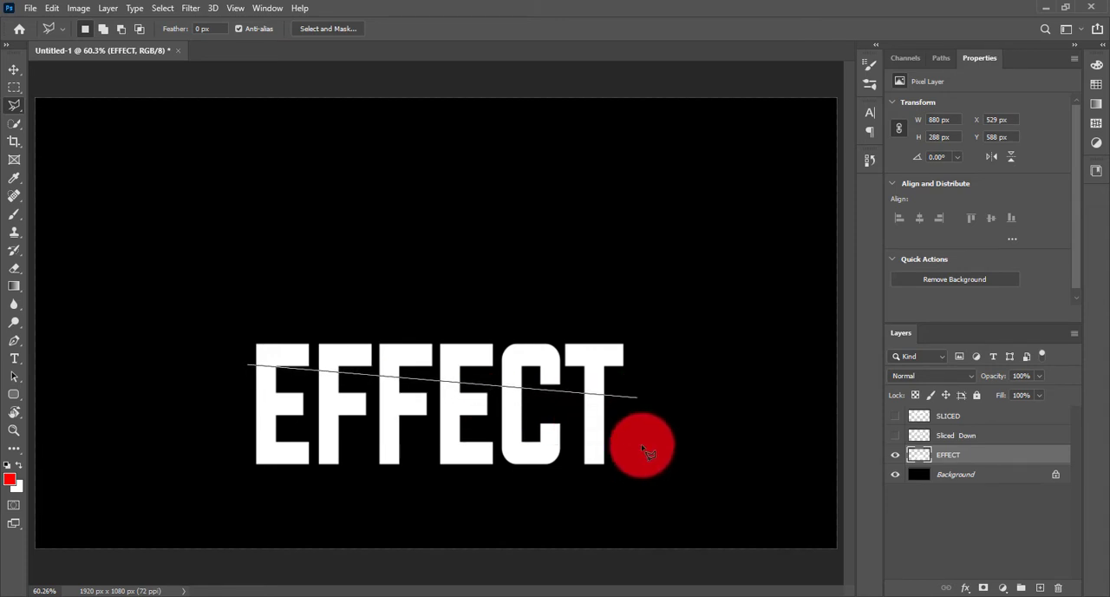
click(638, 467)
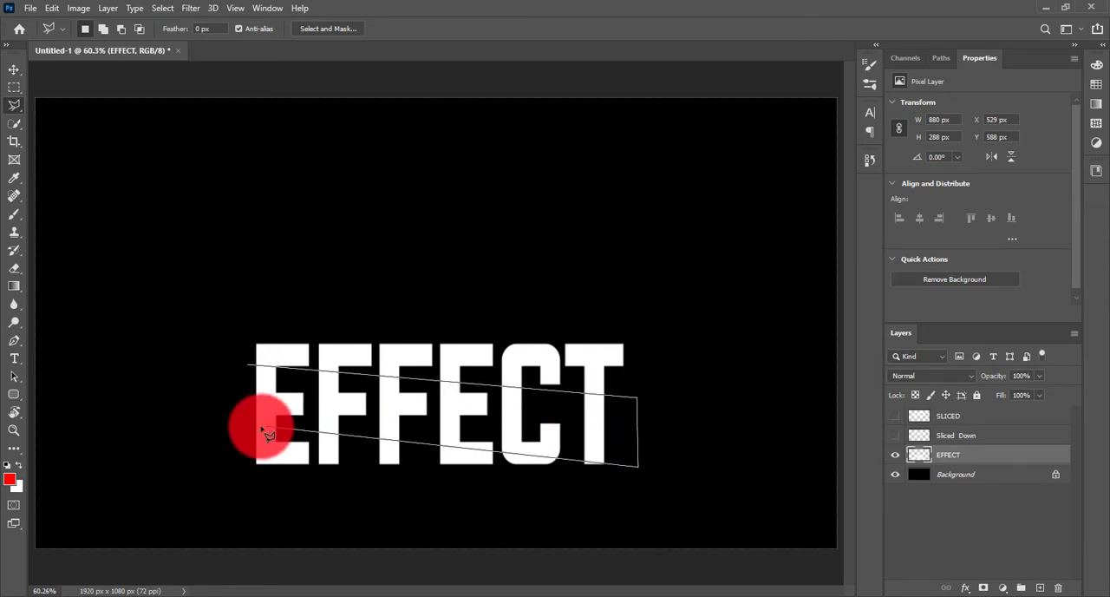
double_click(634, 463)
key(ctrl+d)
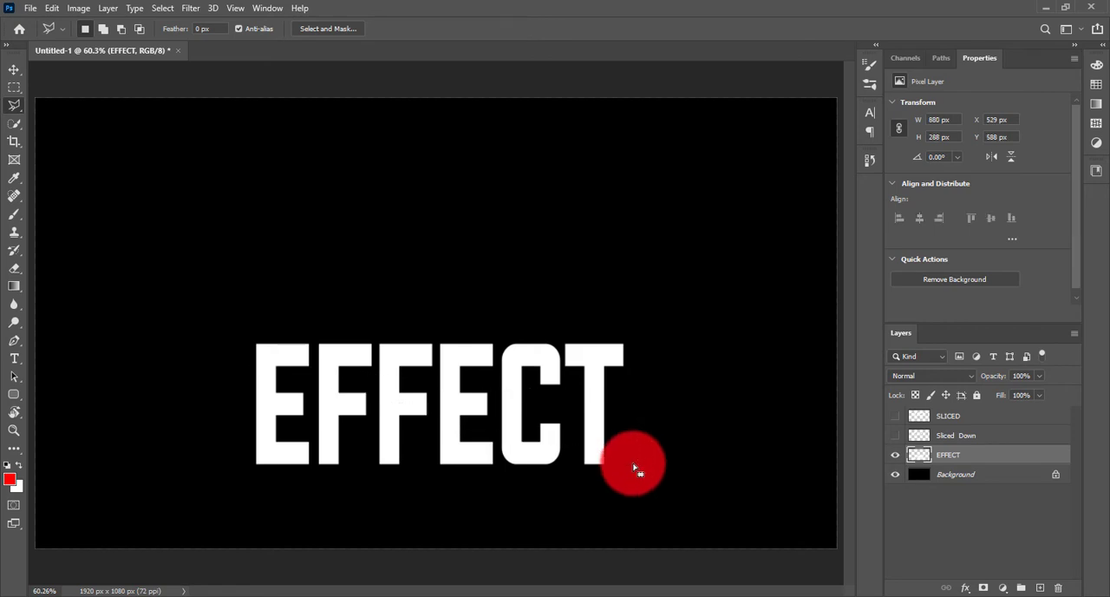
Cut a slanted band out of the middle of EFFECT with the Polygonal Lasso and paste it on a new layer.
click(248, 366)
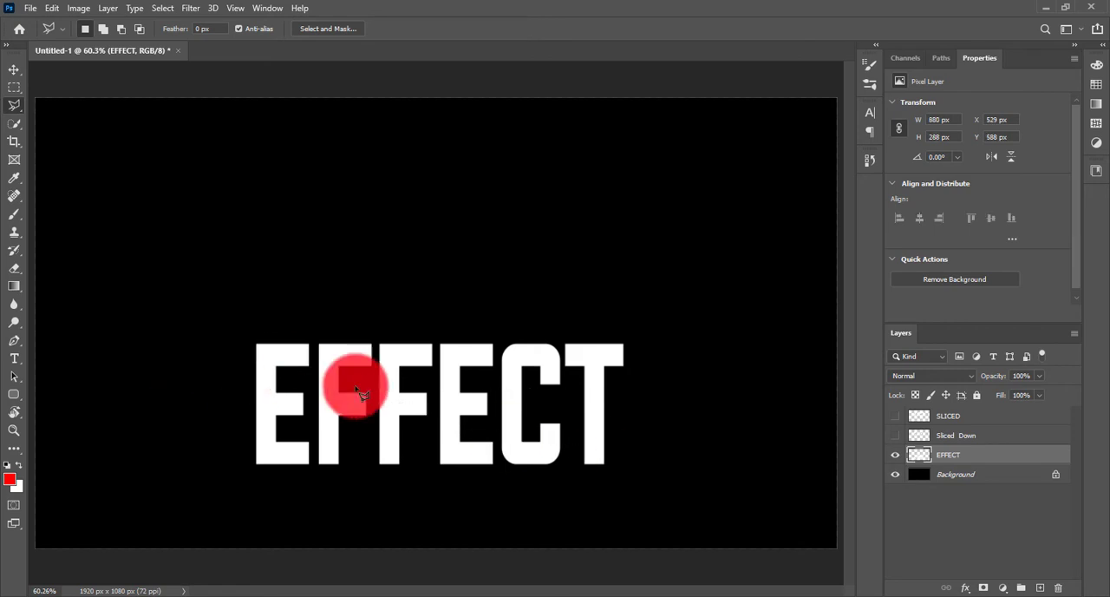
click(641, 404)
click(640, 460)
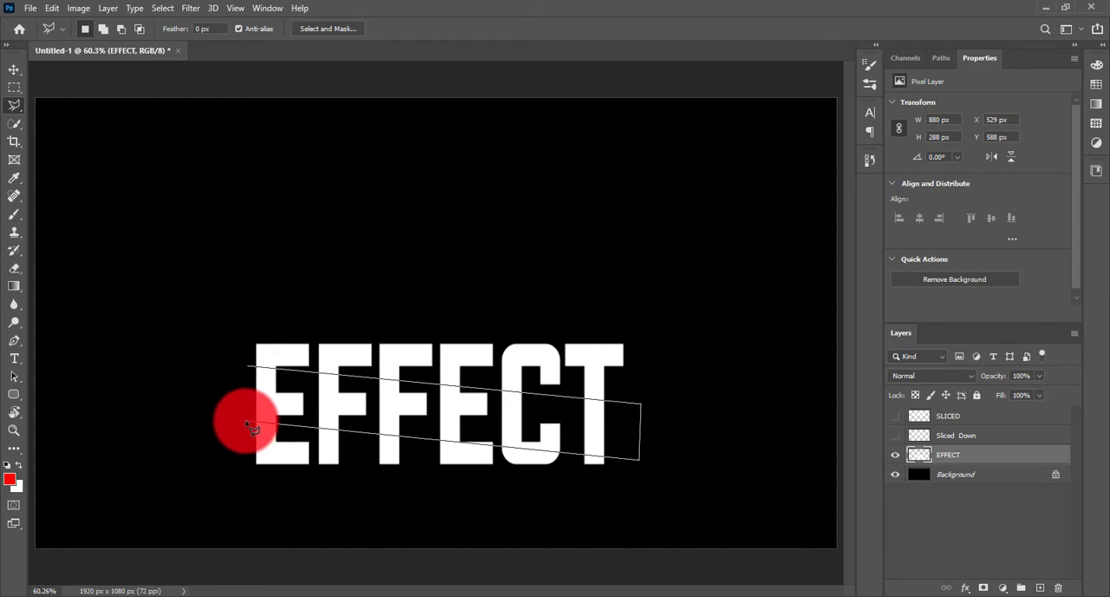
click(247, 423)
click(249, 371)
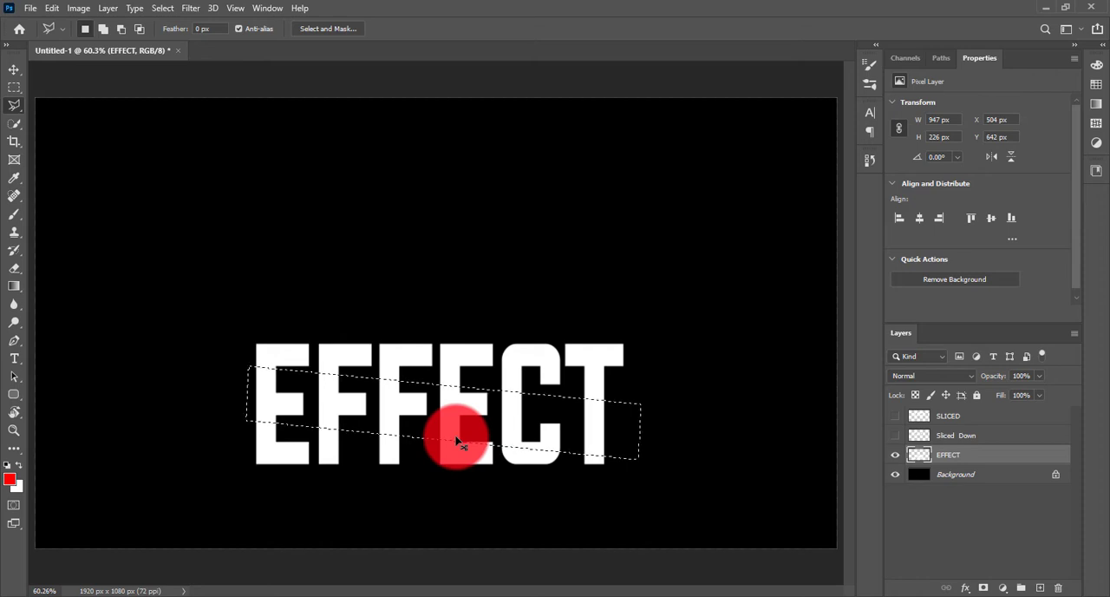
key(Delete)
key(ctrl+d)
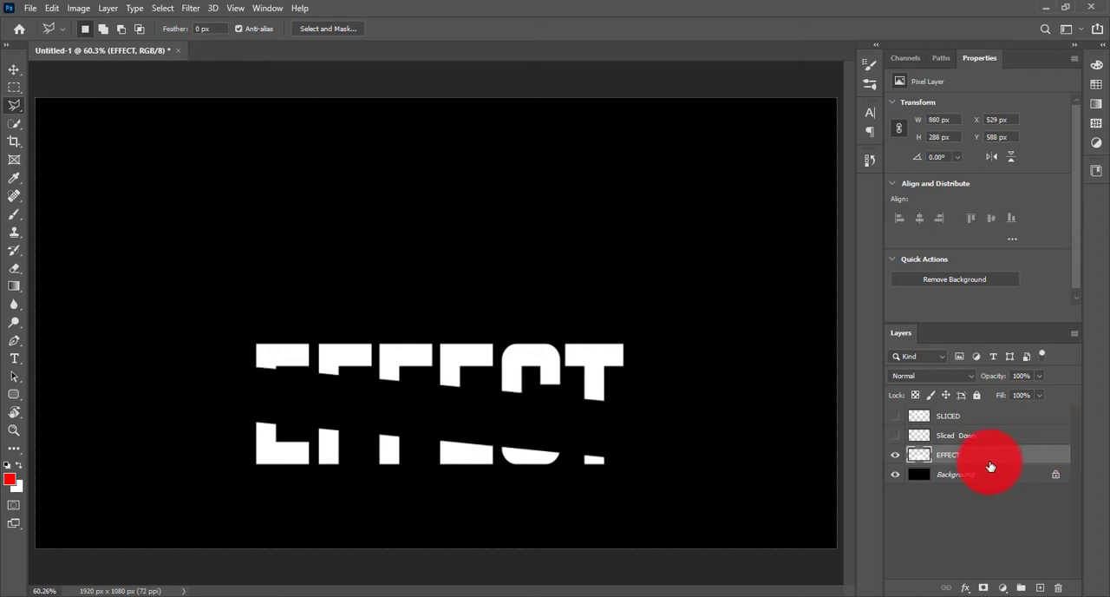
key(ctrl+v)
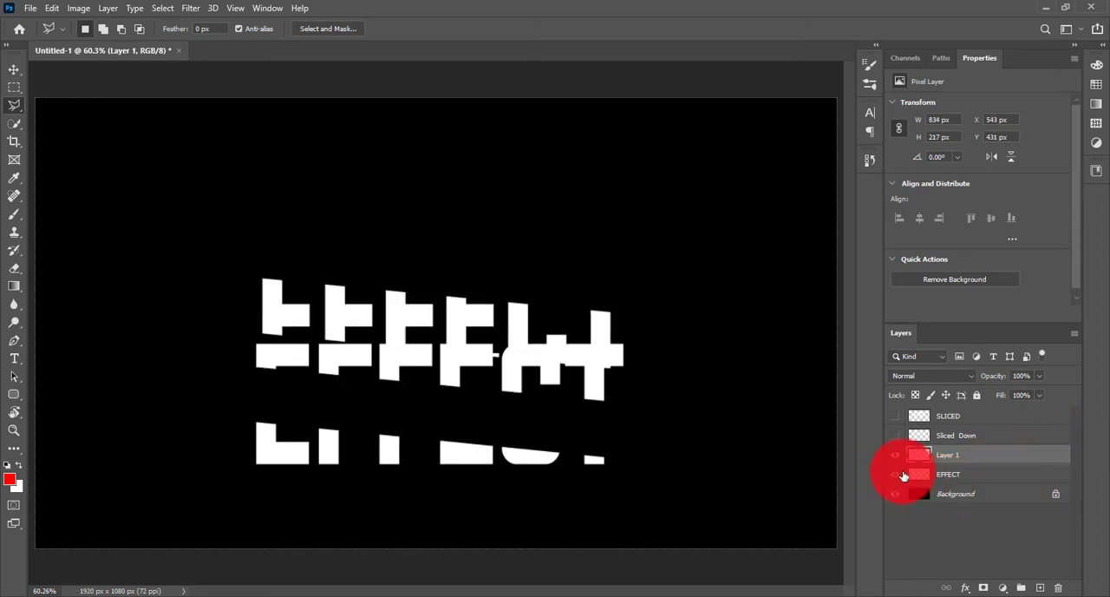
Move the pasted slices down into the gap in EFFECT, slightly offset at X 536 px and Y 651 px.
click(964, 453)
click(14, 70)
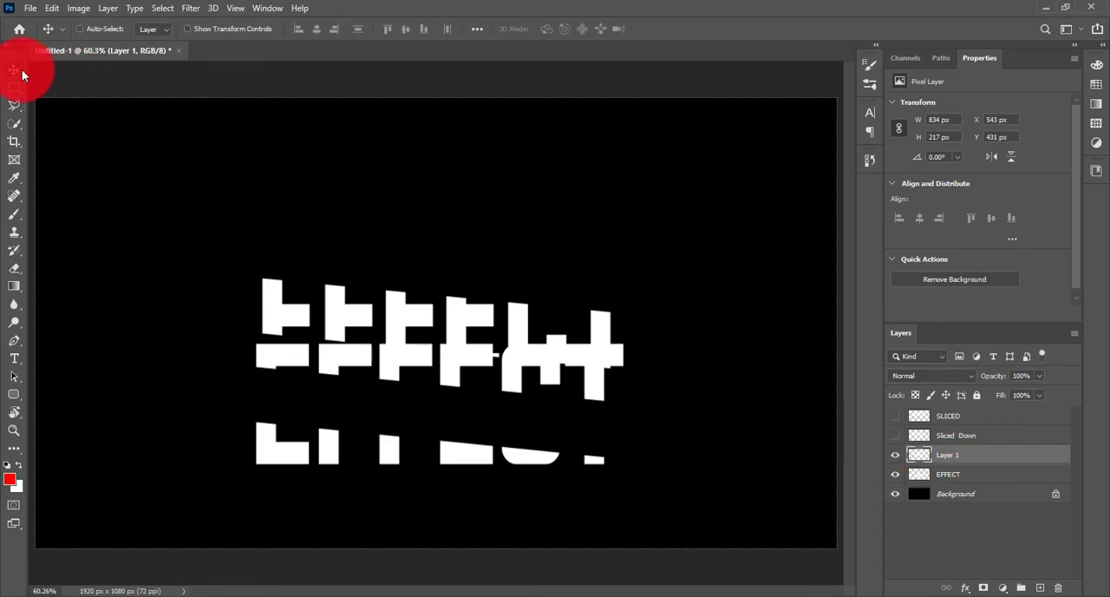
drag(419, 381, 421, 463)
key(Down)
key(Down)
key(Down)
key(Down)
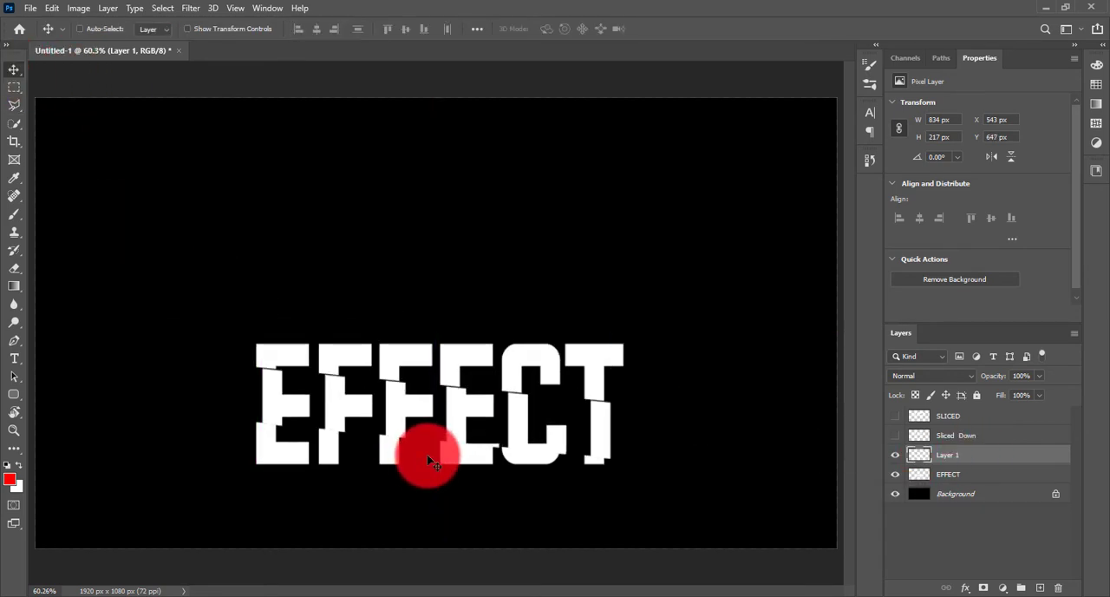
key(Left)
key(Left)
key(Left)
key(Left)
key(Left)
key(Left)
key(Left)
key(Left)
key(Left)
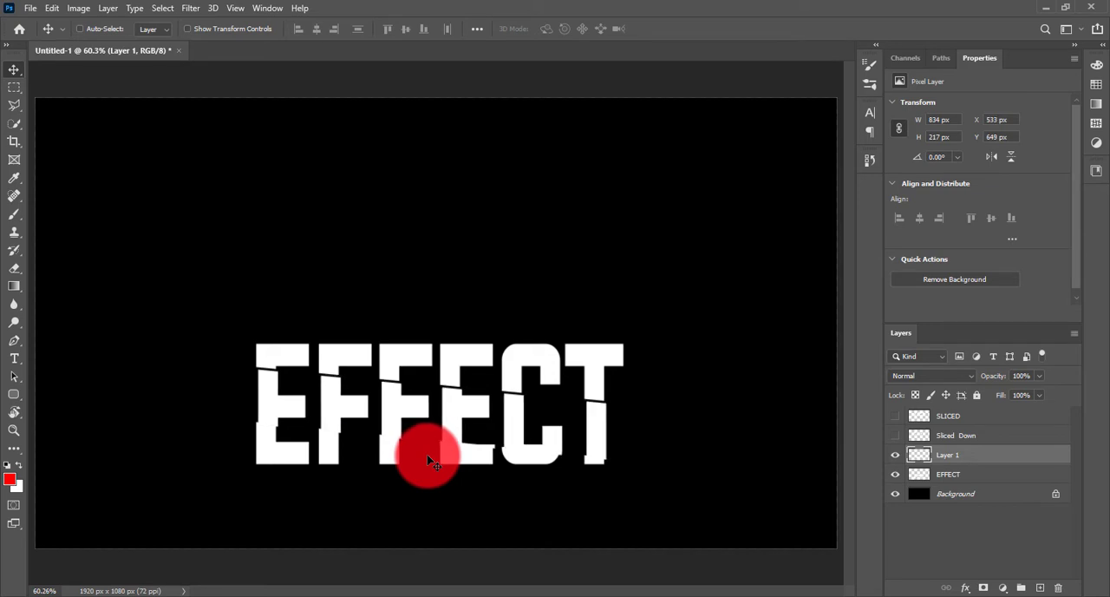
key(Down)
key(Down)
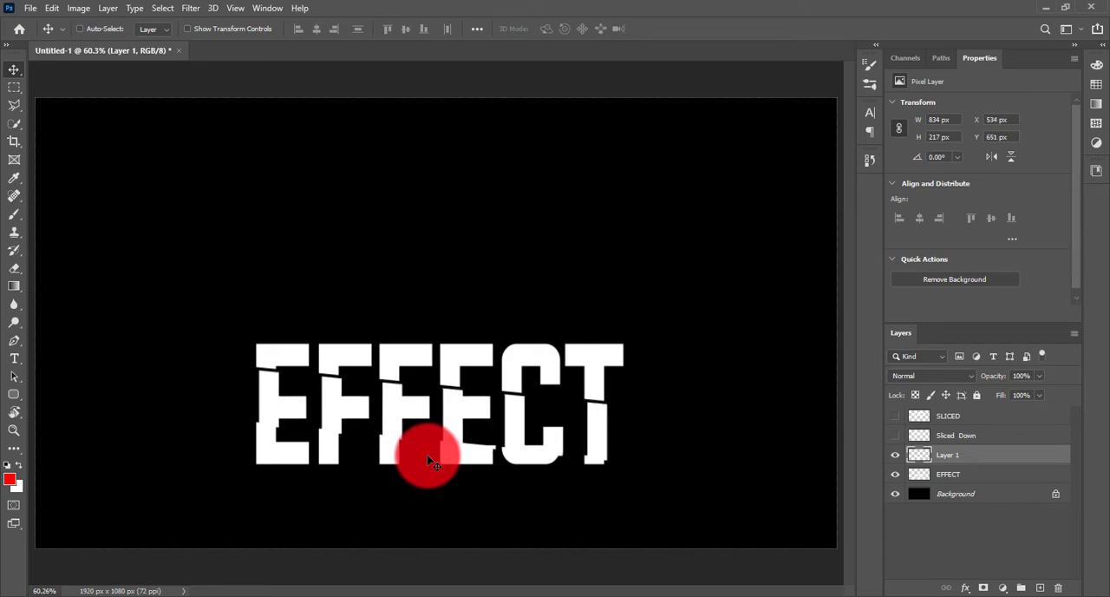
Show the SLICED and Sliced Down layers again, and rename the pasted EFFECT slices' layer Effect up.
drag(897, 423, 896, 436)
drag(953, 456, 959, 459)
click(895, 457)
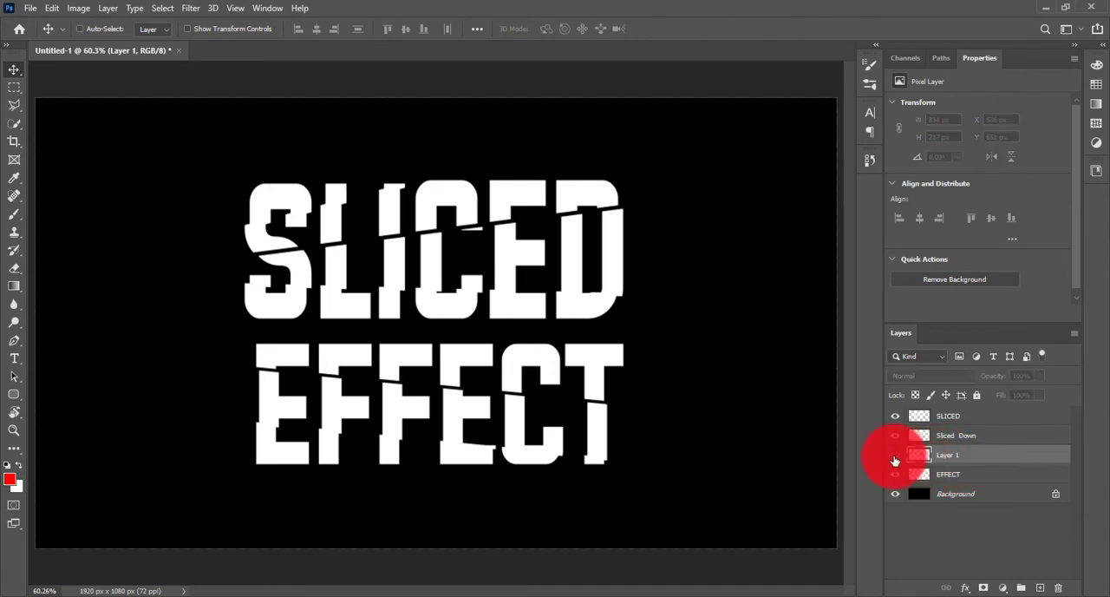
click(895, 457)
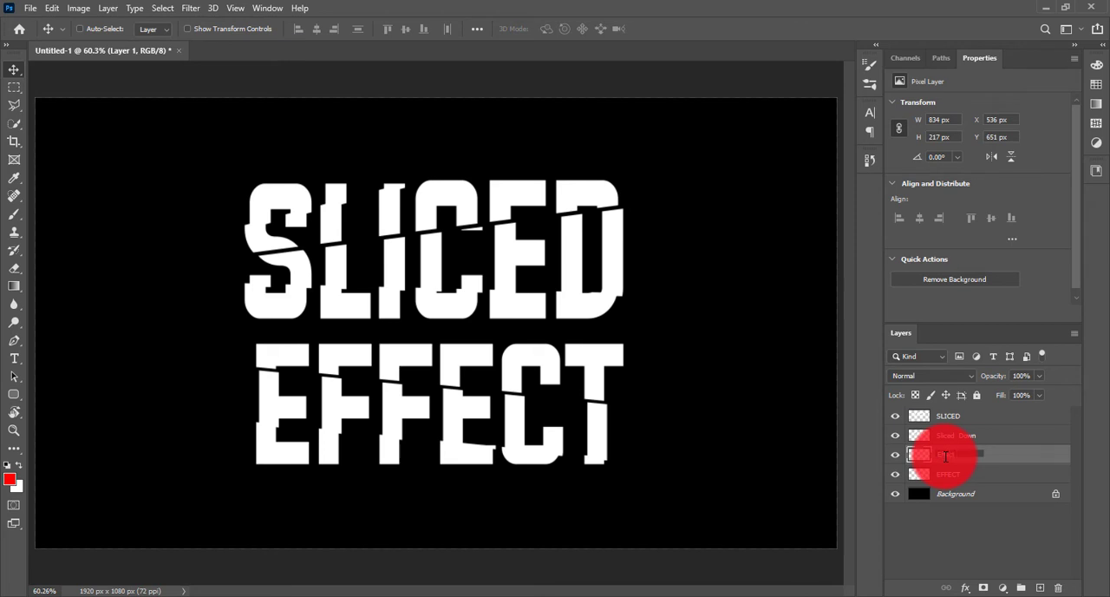
click(942, 525)
Add an empty layer directly above the Background.
click(983, 495)
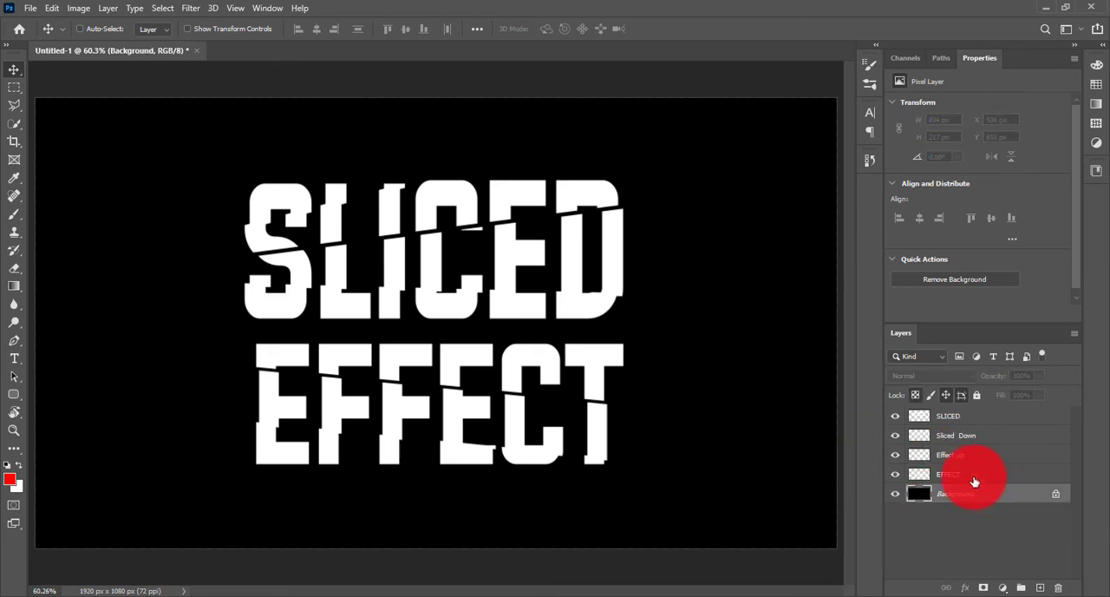
click(974, 477)
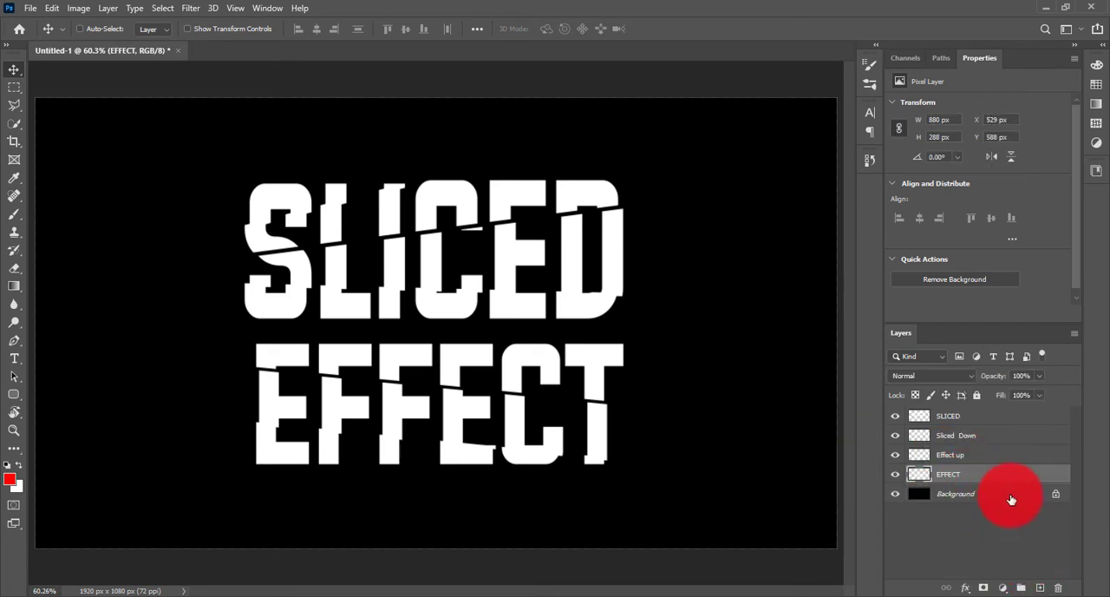
click(1010, 499)
click(1039, 588)
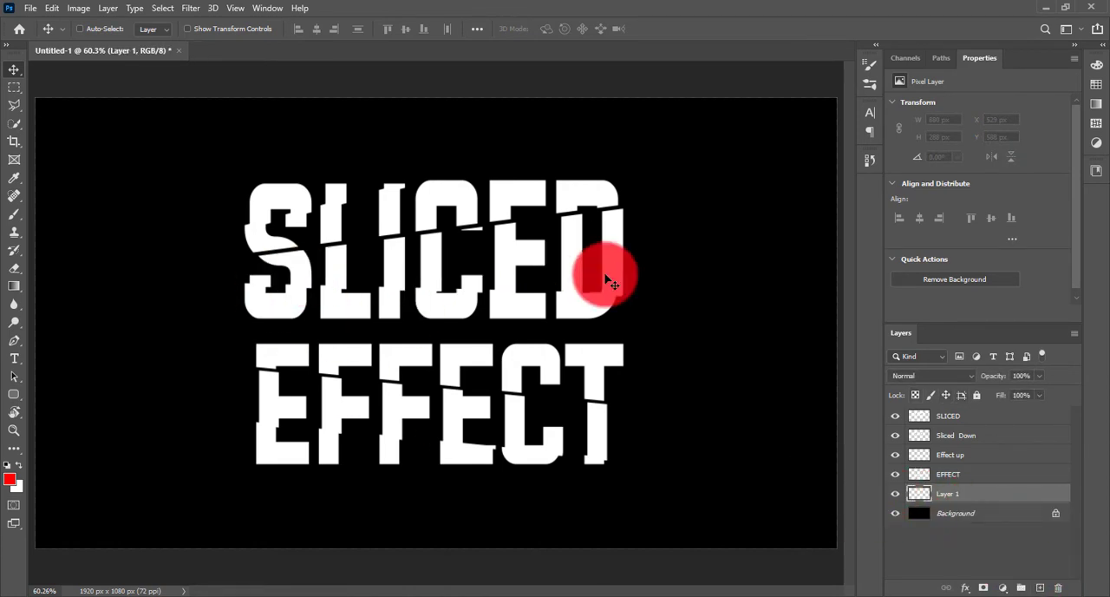
Nudge the SLICED layer to X 503 px and Y 199 px to refine its offset from the slices.
click(949, 436)
click(895, 436)
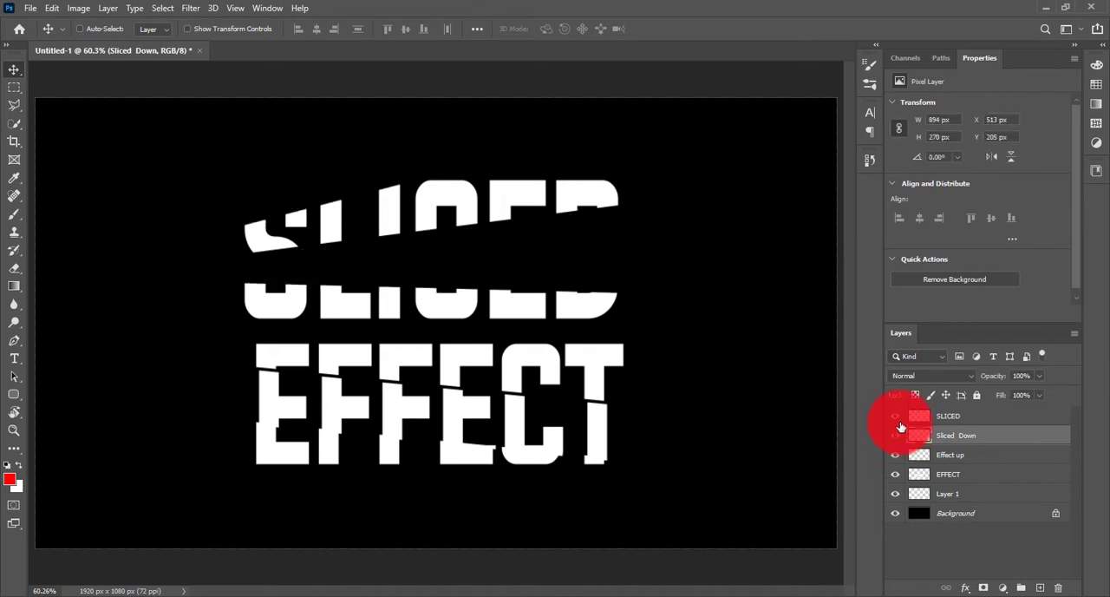
click(895, 436)
click(895, 417)
click(895, 417)
click(939, 417)
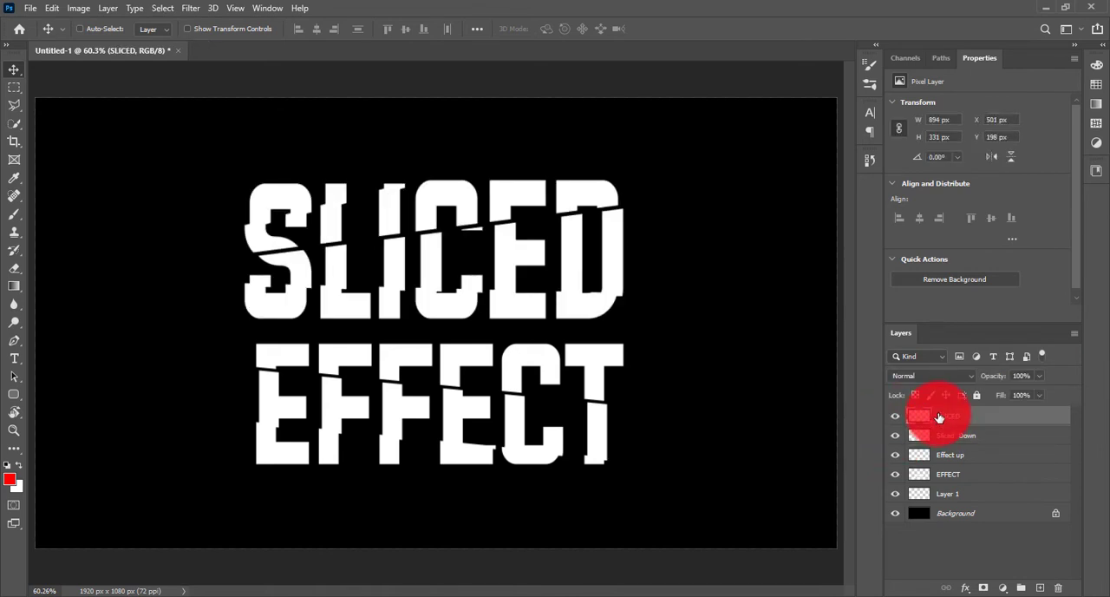
click(964, 435)
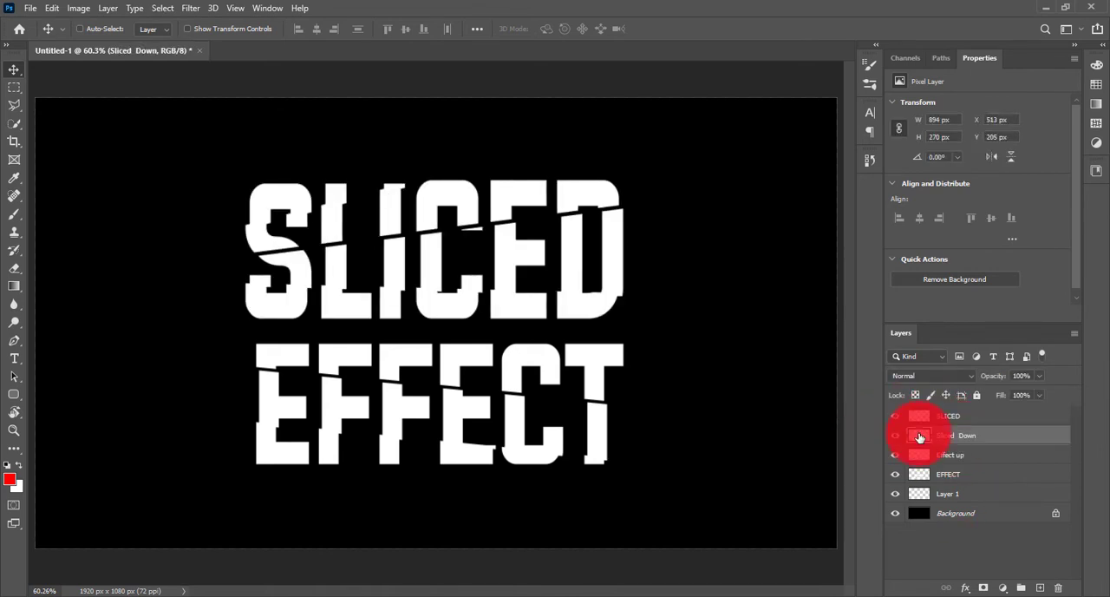
click(954, 419)
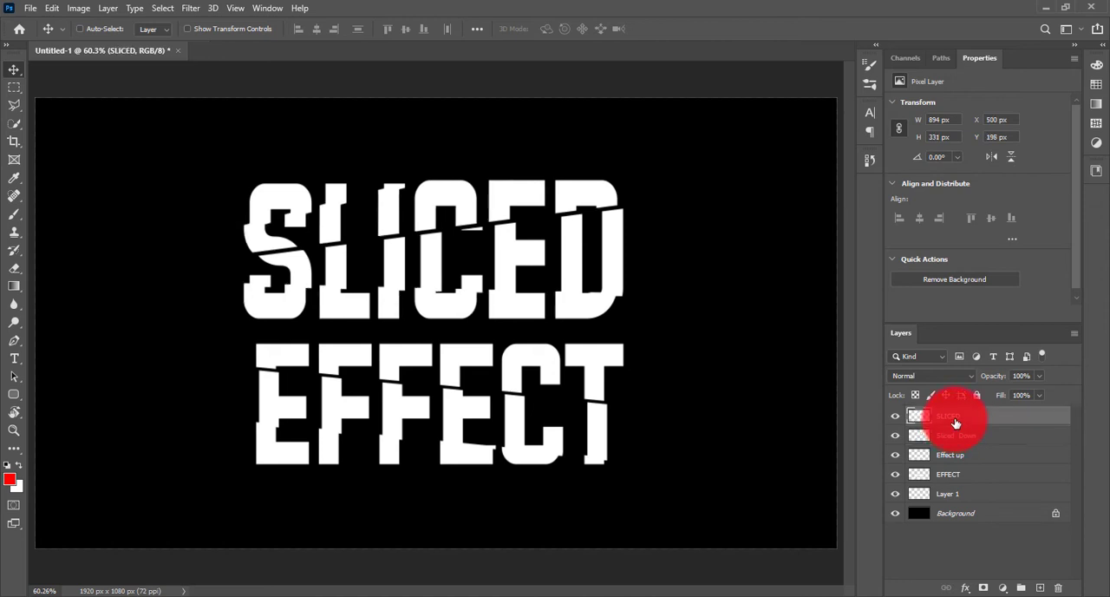
key(Right)
key(Up)
key(Down)
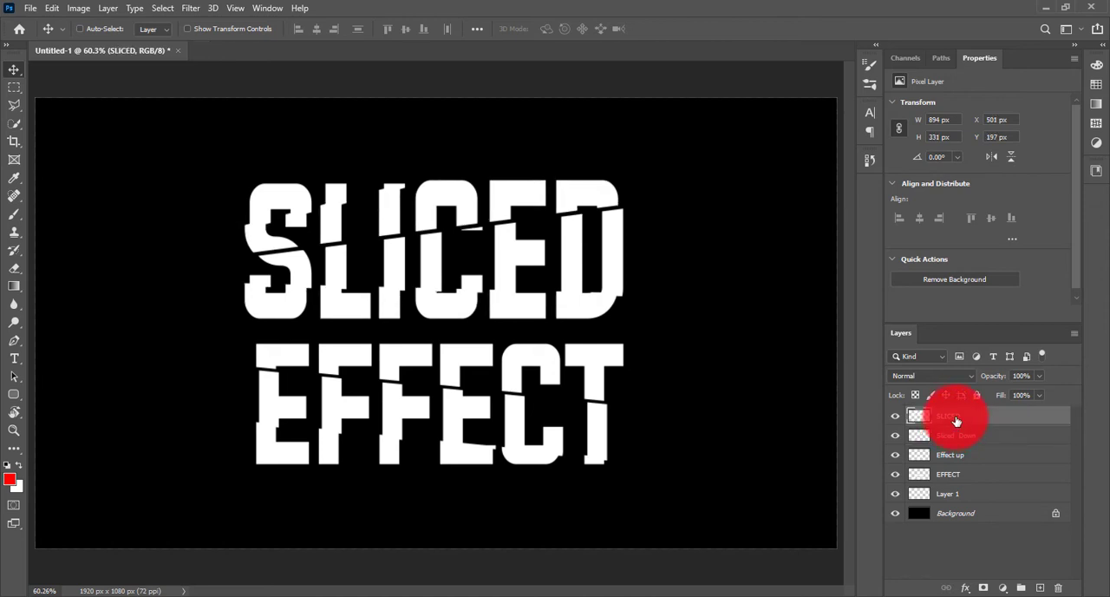
key(Up)
key(Down)
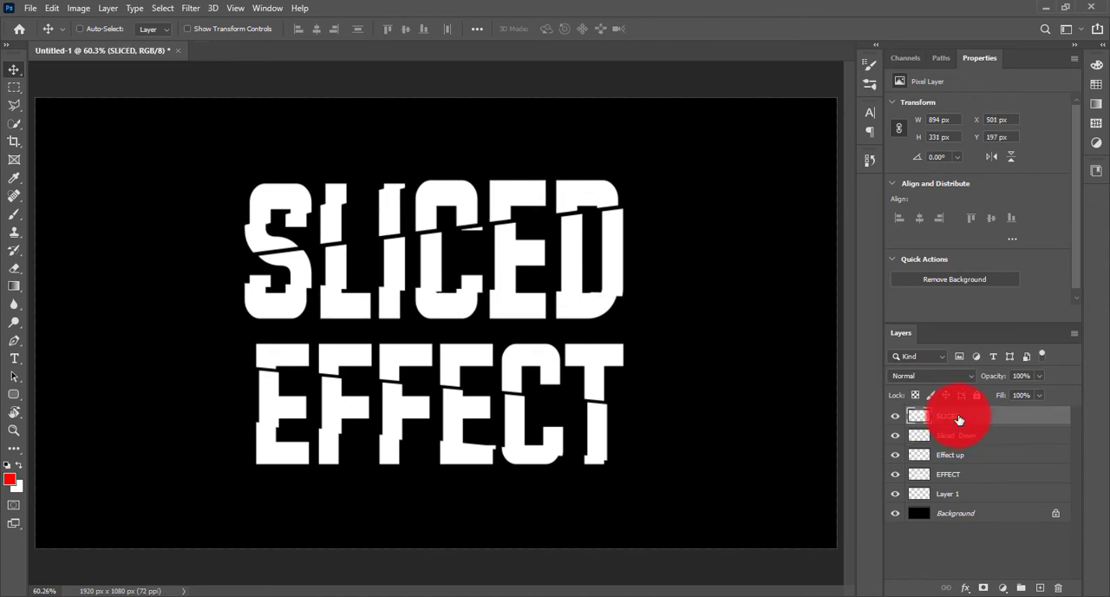
key(Left)
key(Left)
key(Up)
key(Up)
key(Right)
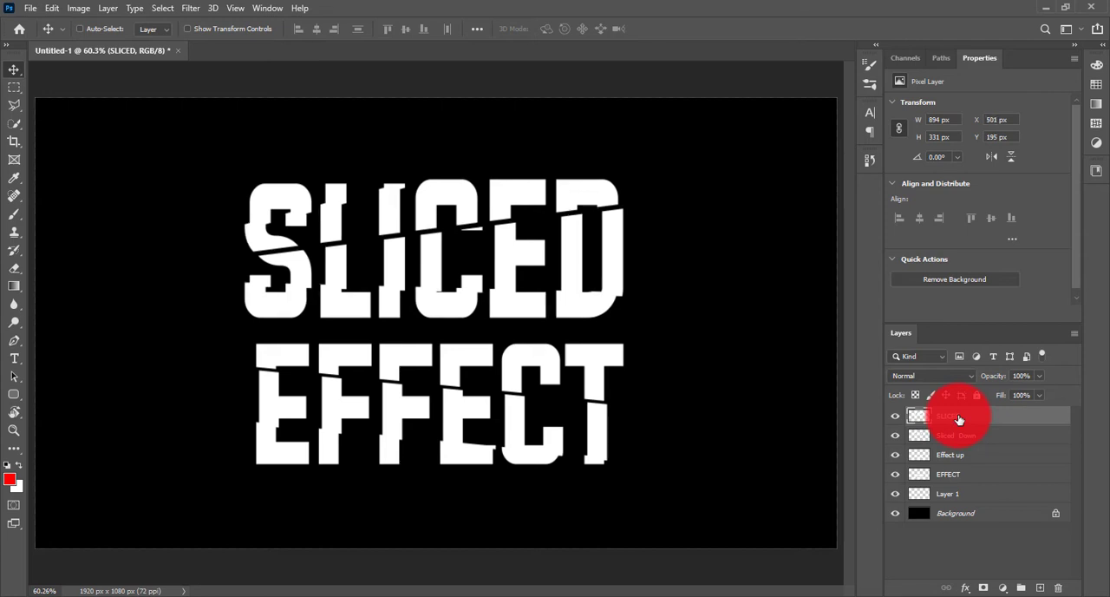
key(Down)
key(Down)
key(Up)
key(Right)
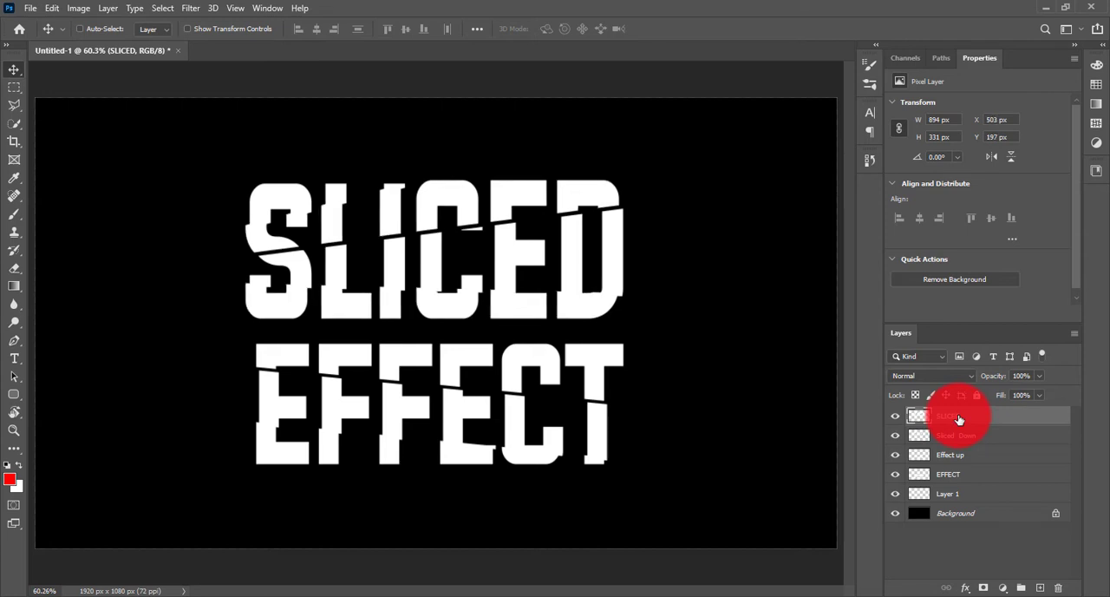
key(Down)
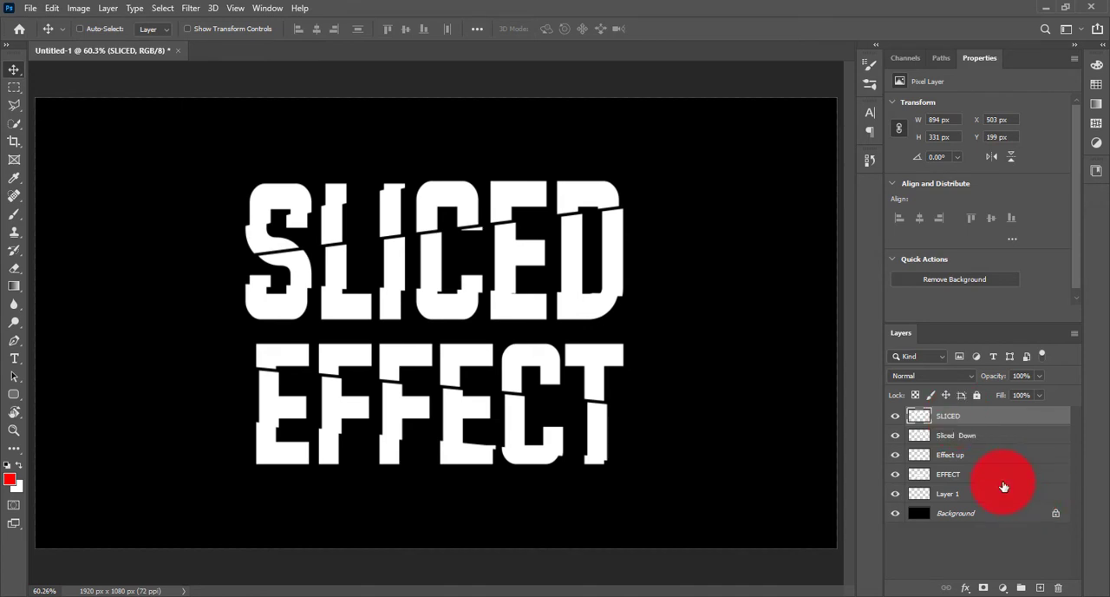
Nudge the Effect up layer to X 537 px and Y 650 px.
click(976, 481)
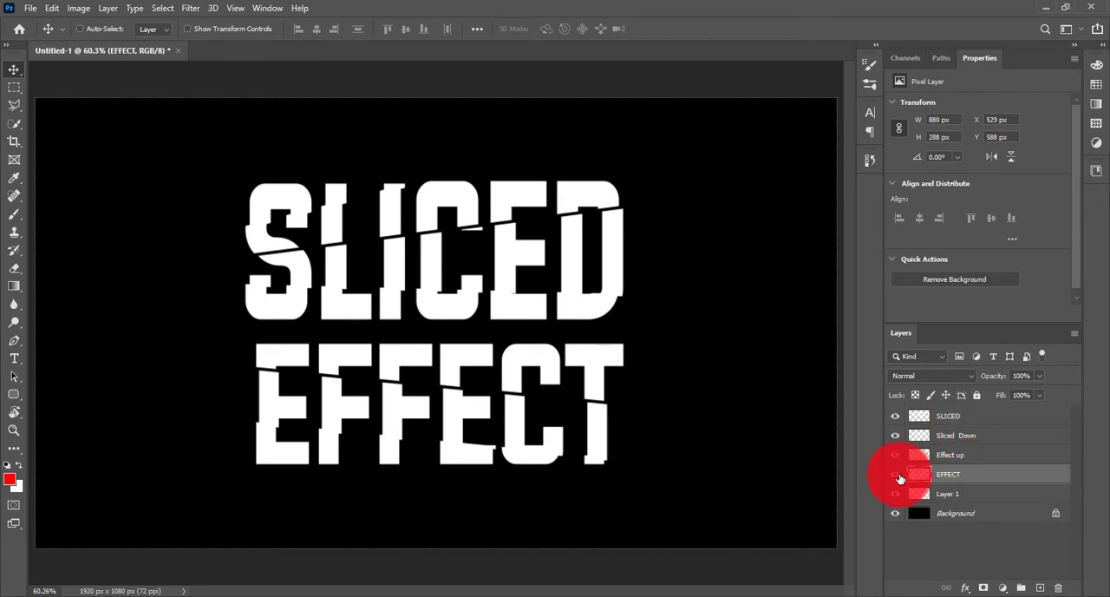
click(978, 456)
key(Right)
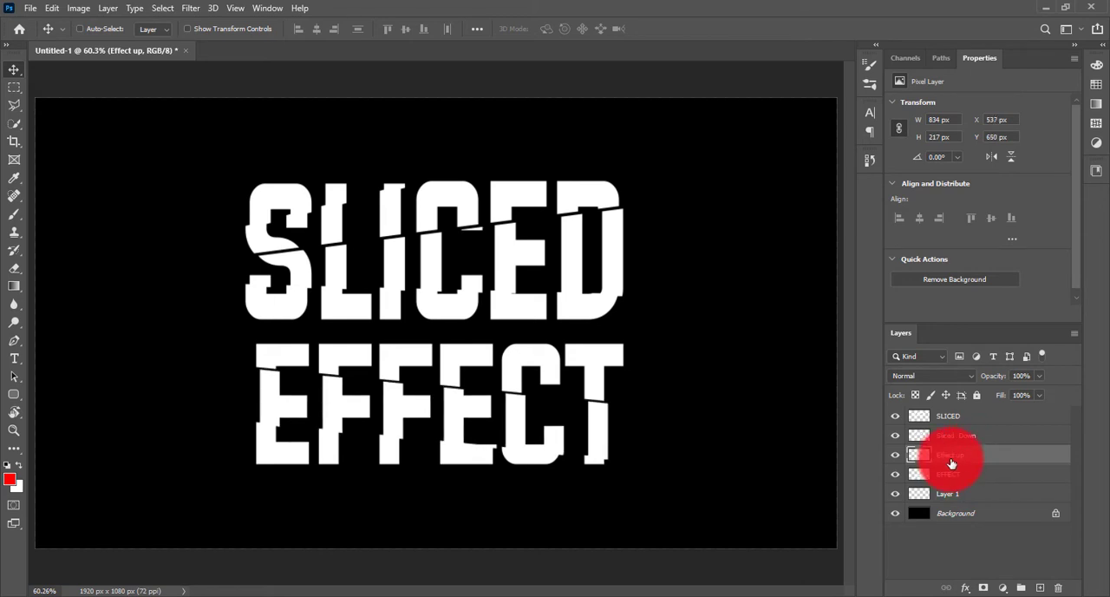
Activate the empty layer above the Background and choose a soft round Brush tip.
click(975, 496)
key(b)
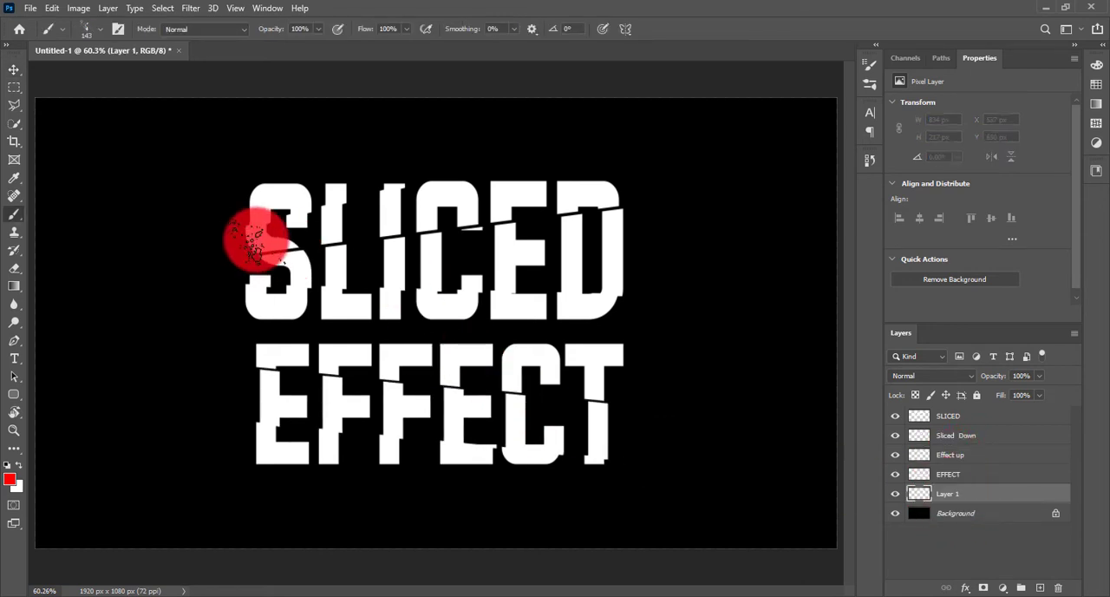
right_click(196, 223)
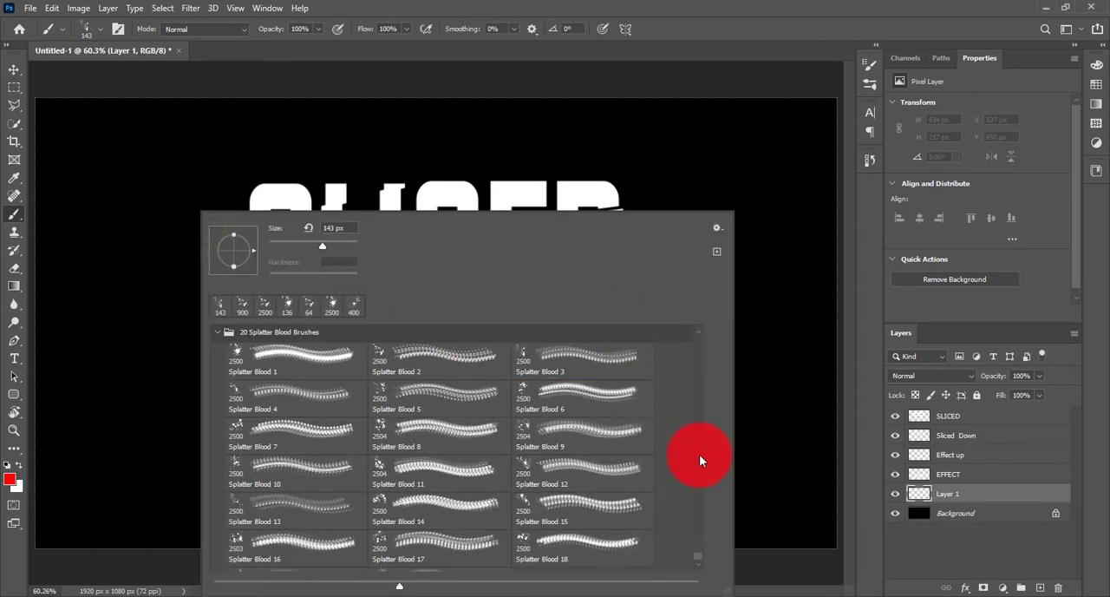
drag(701, 461, 694, 328)
click(232, 363)
click(502, 6)
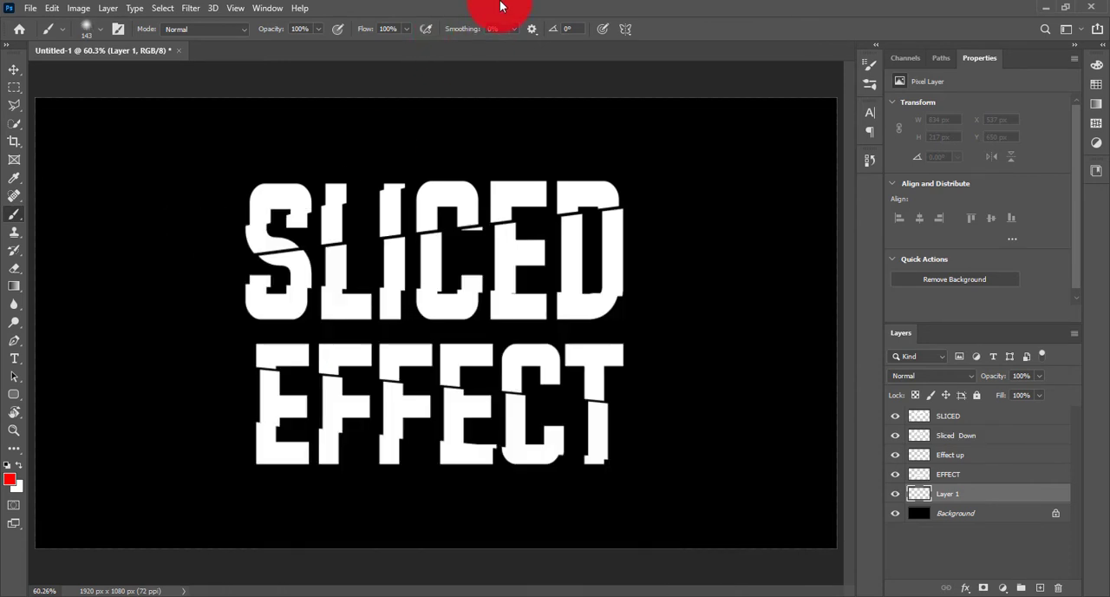
Set the brush's opacity to 50% and its flow to 50%.
click(273, 33)
text(50)
click(375, 29)
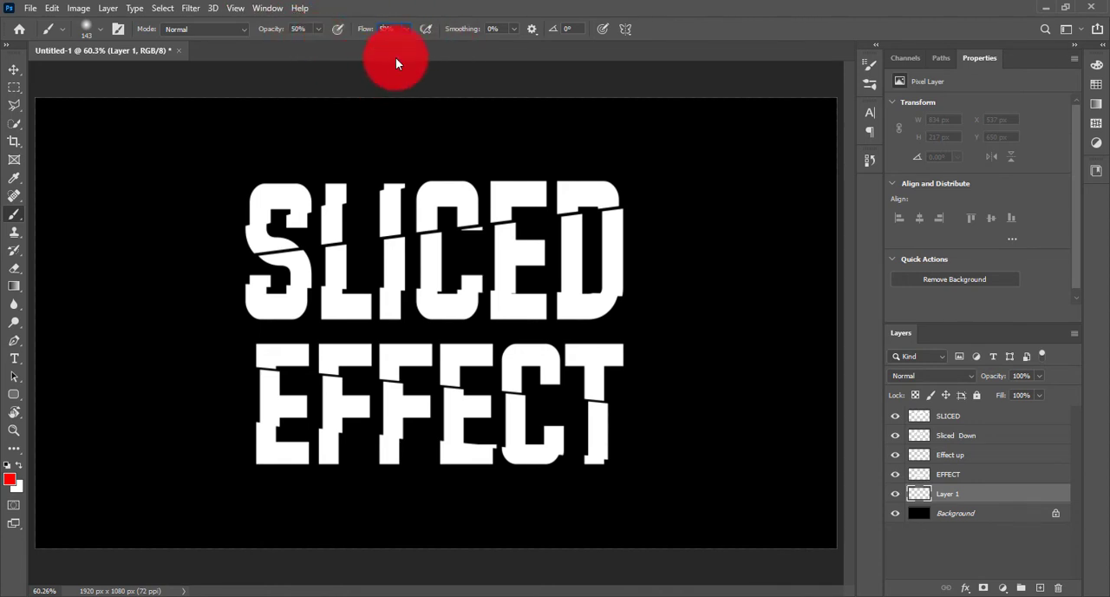
click(19, 70)
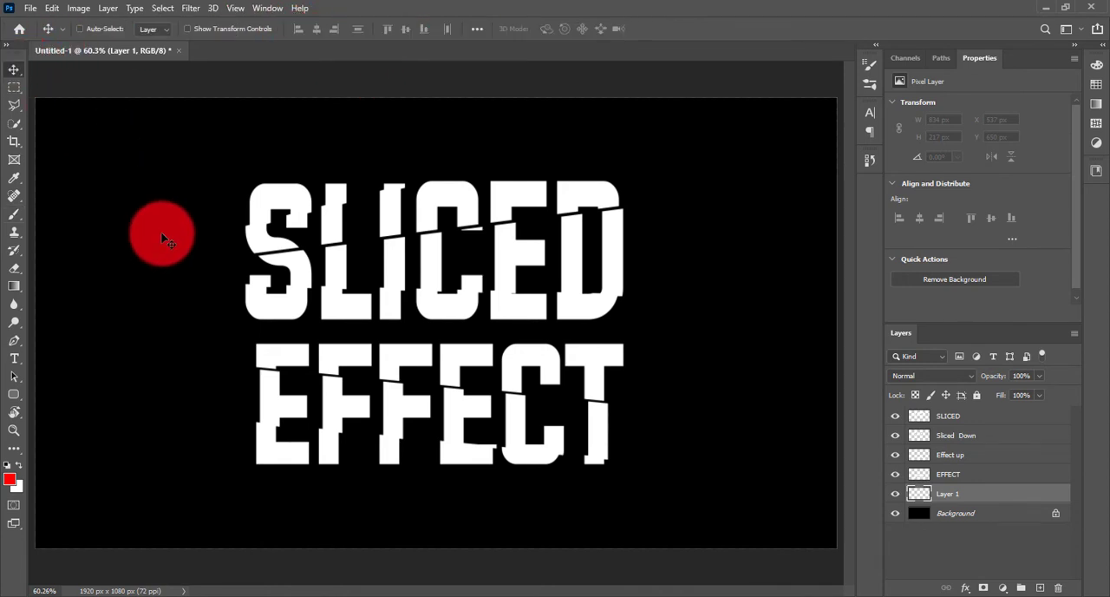
key(b)
Add a new layer above EFFECT and clip it to EFFECT.
click(954, 473)
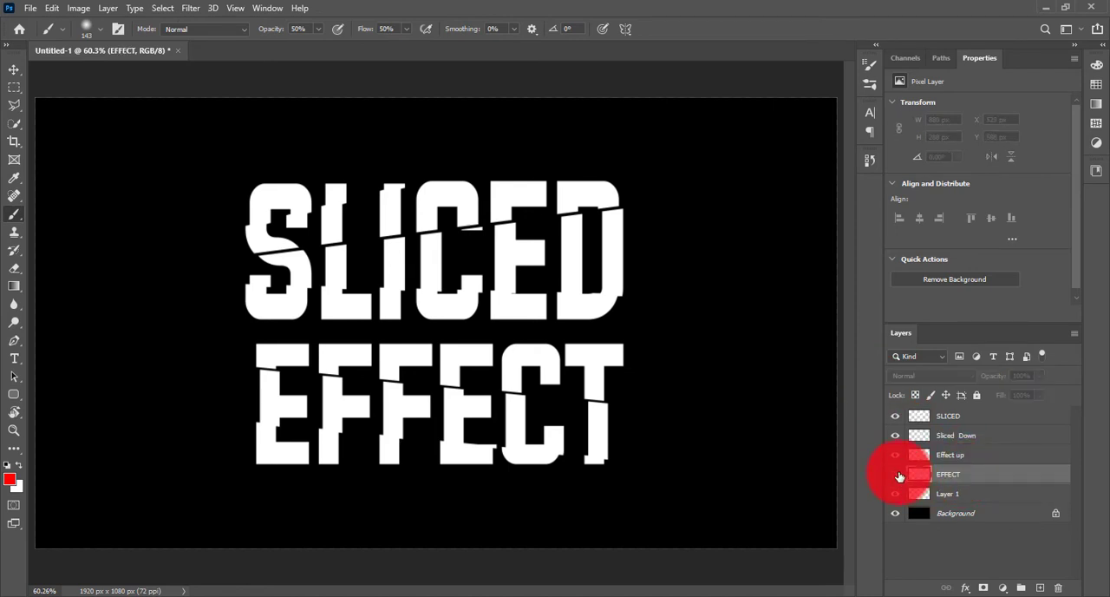
click(1026, 587)
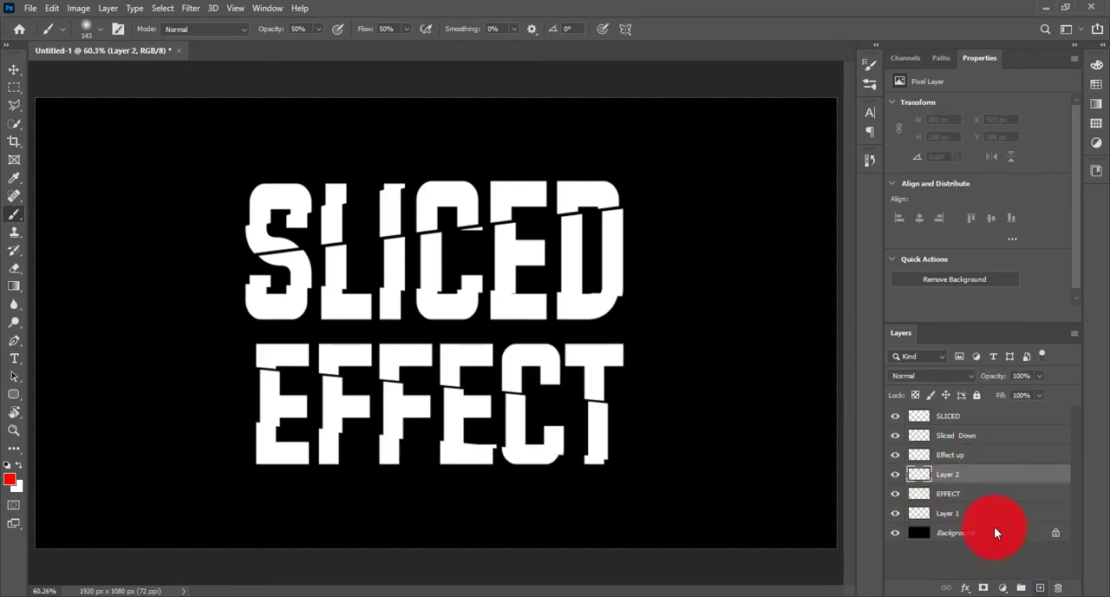
alt+click(959, 481)
Set the foreground colour to black and undo the trial brush strokes on EFFECT.
mouse_move(293, 436)
mouse_down()
mouse_move(258, 420)
mouse_move(376, 418)
mouse_move(294, 415)
mouse_move(469, 433)
mouse_move(415, 426)
mouse_move(495, 421)
mouse_move(598, 436)
mouse_move(302, 395)
mouse_up()
key(ctrl+z)
key(d)
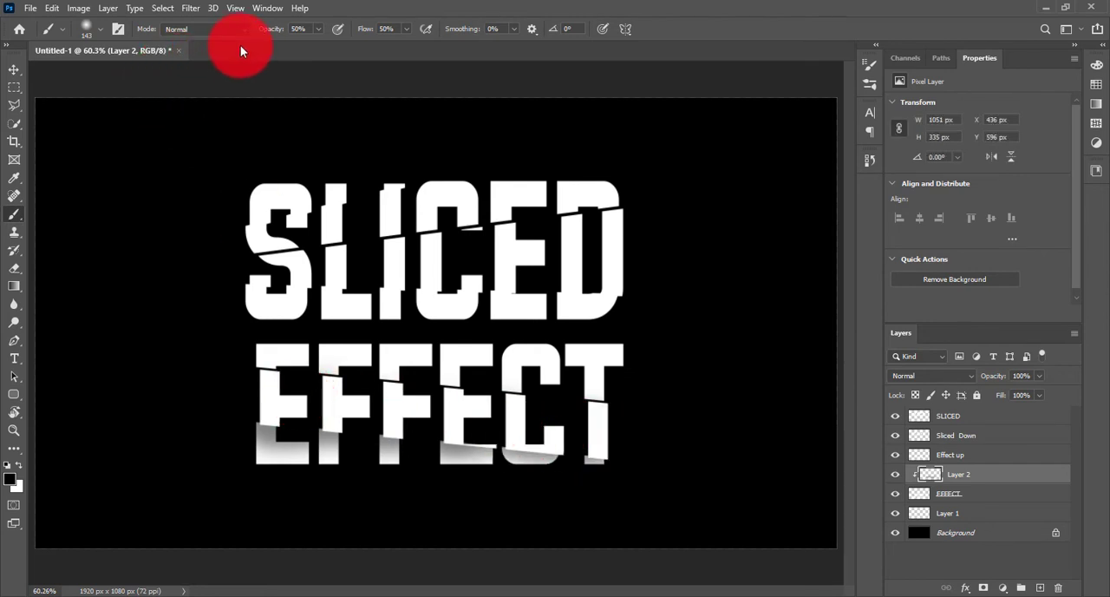
key(ctrl+z)
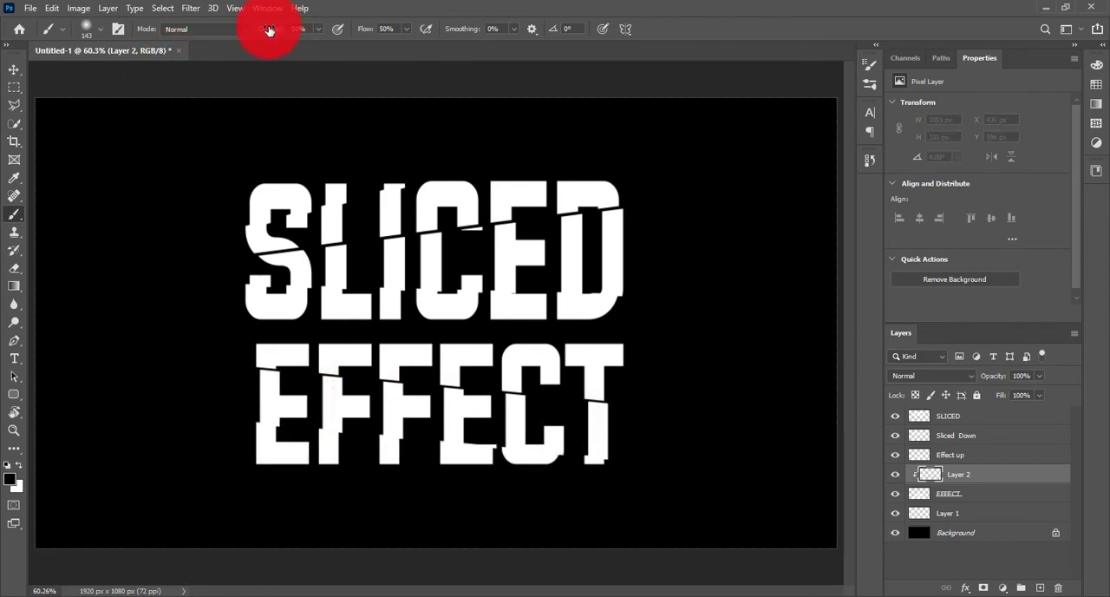
Paint soft black shadows along the cut edges of EFFECT on the clipped layer with the brush at 100% opacity.
mouse_move(278, 384)
mouse_down()
mouse_move(260, 426)
mouse_move(305, 410)
mouse_move(246, 401)
mouse_move(380, 422)
mouse_up()
drag(492, 428, 613, 435)
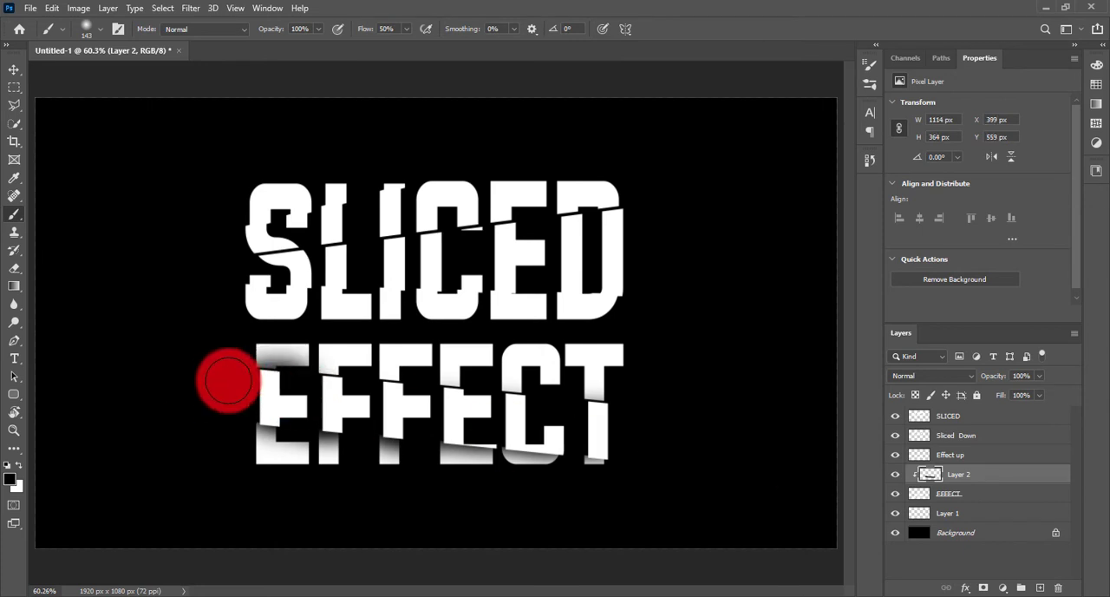
drag(229, 381, 382, 382)
key(bracketleft)
key(bracketleft)
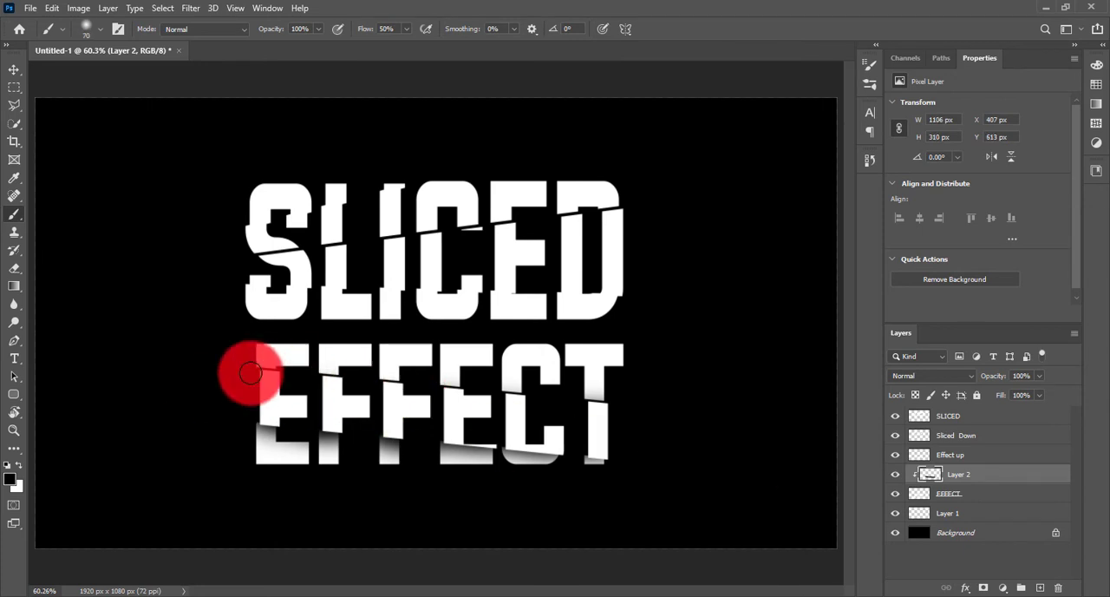
mouse_move(296, 379)
mouse_down()
mouse_move(352, 402)
mouse_move(334, 381)
mouse_move(253, 381)
mouse_move(395, 402)
mouse_move(312, 384)
mouse_move(672, 407)
mouse_up()
key(ctrl+z)
Set the brush size to 125 px and shade the upper cut edges of the EFFECT letters.
key(bracketright)
key(bracketright)
key(bracketright)
key(bracketright)
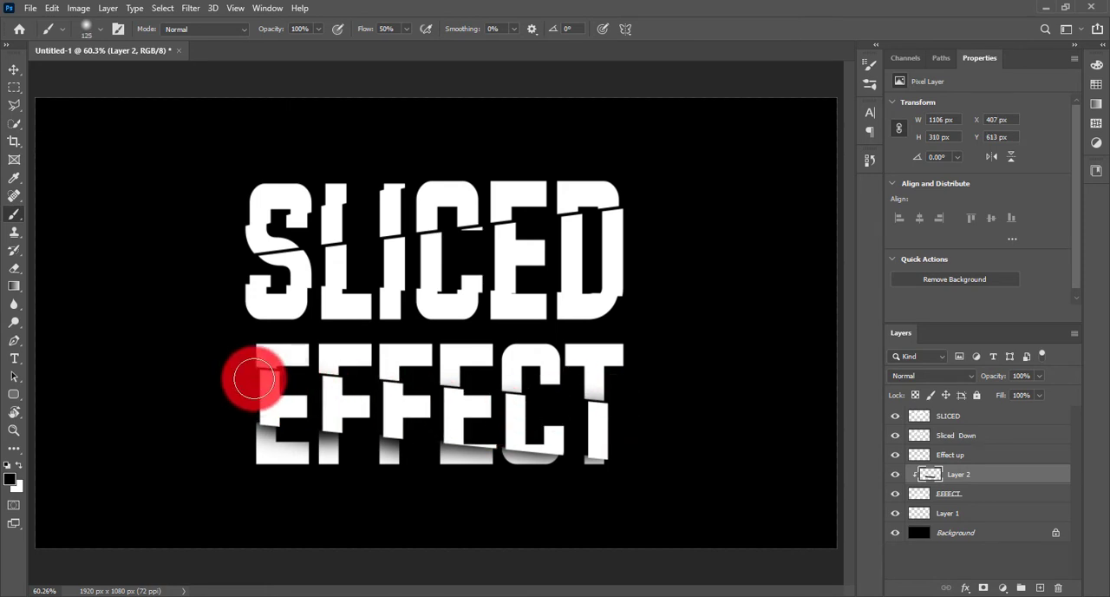
mouse_move(253, 378)
mouse_down()
mouse_move(235, 384)
mouse_move(519, 417)
mouse_move(355, 389)
mouse_move(164, 384)
mouse_up()
mouse_move(693, 486)
mouse_down()
mouse_move(421, 397)
mouse_move(337, 396)
mouse_move(274, 414)
mouse_up()
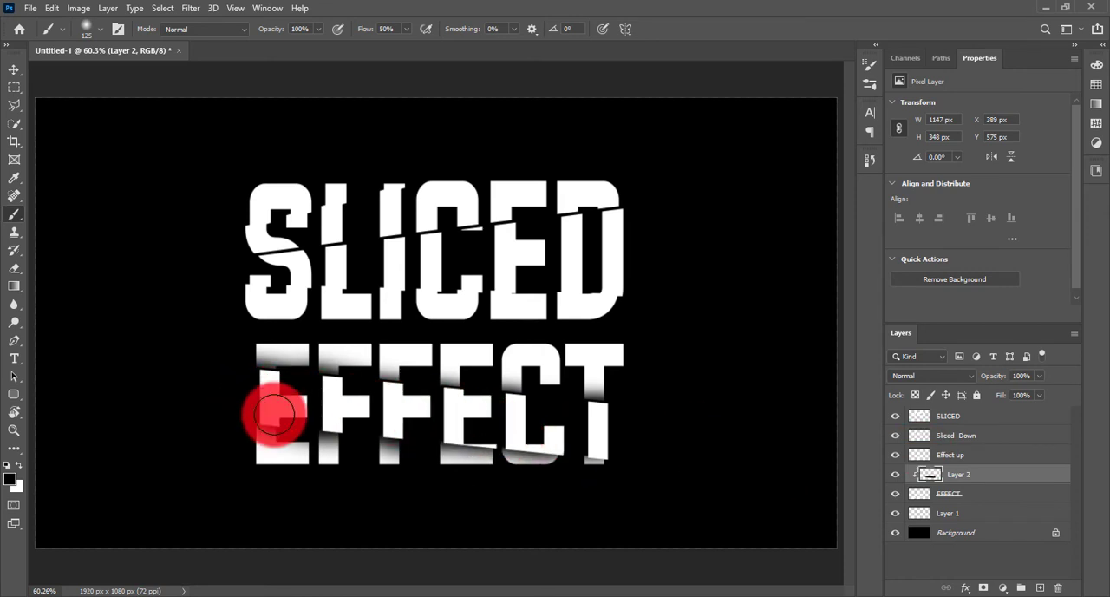
Add a new layer above Sliced Down, clip it to Sliced Down and undo the trial brush stroke on SLICED.
click(940, 442)
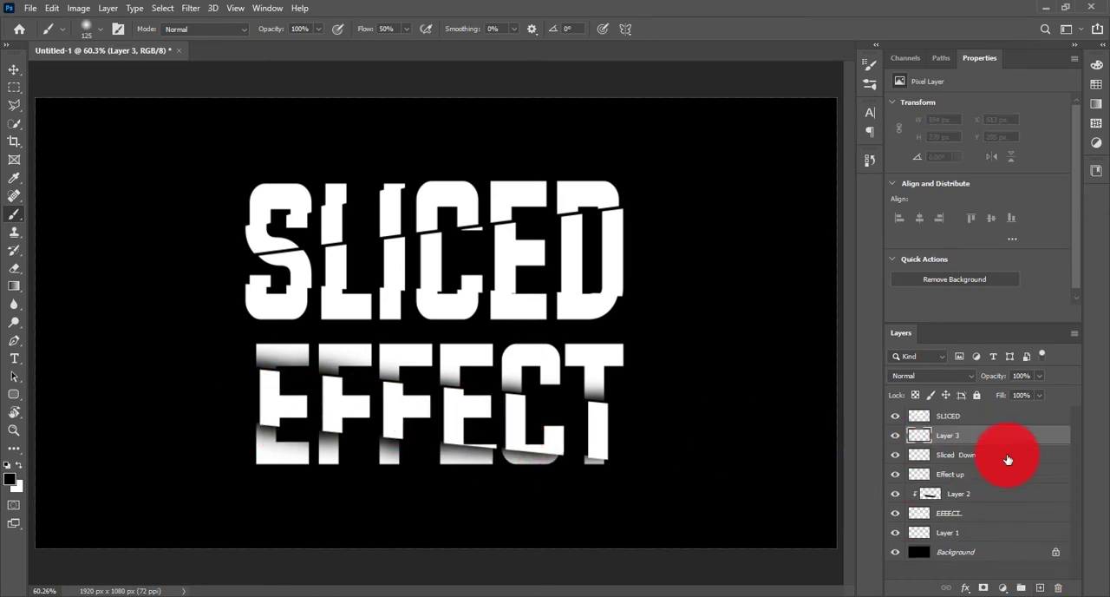
alt+click(974, 445)
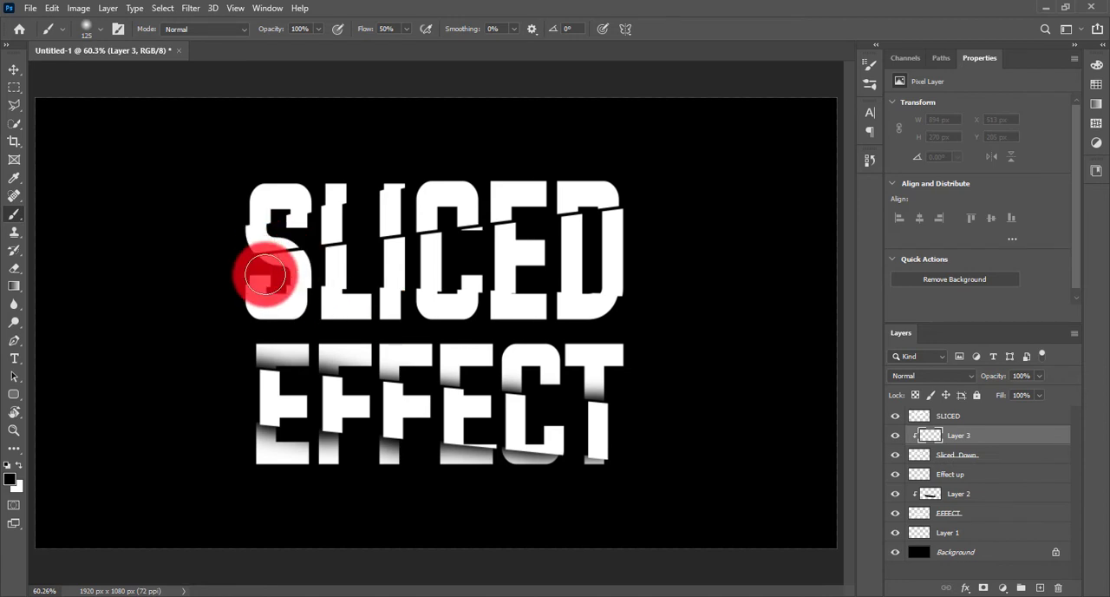
drag(310, 267, 273, 275)
key(ctrl+z)
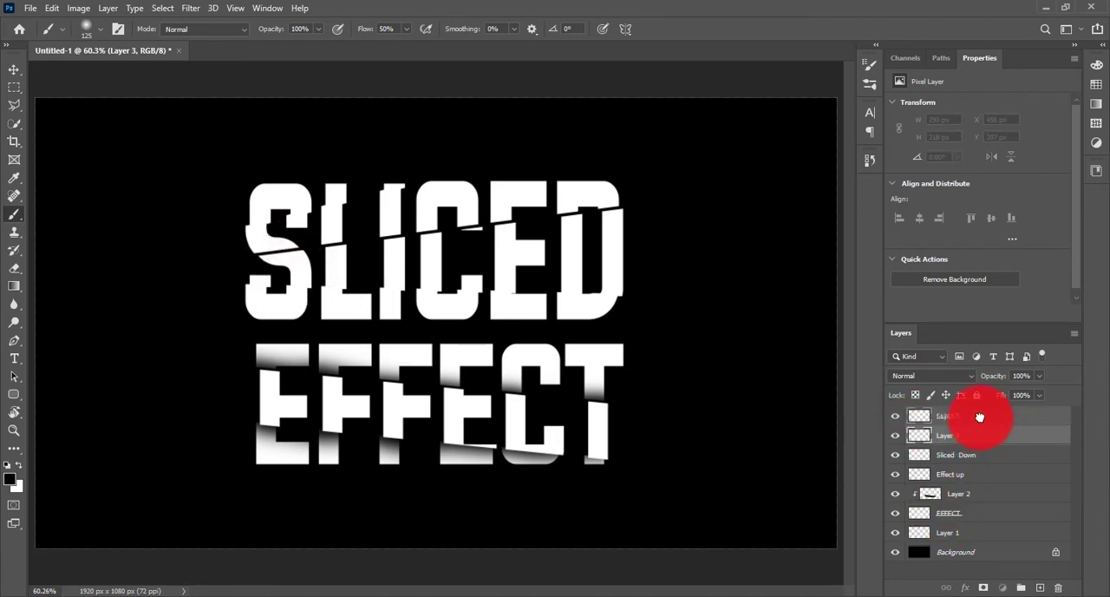
Move the new layer above SLICED and toggle the visibility of SLICED and Sliced Down to check which slices each holds.
drag(979, 406, 979, 408)
click(902, 438)
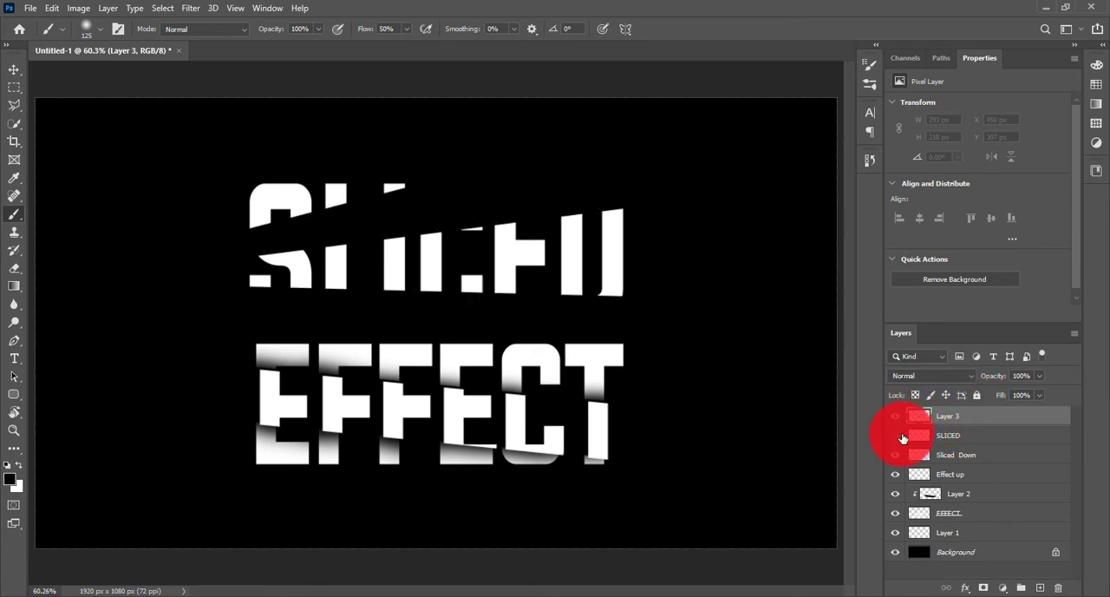
click(902, 438)
click(902, 438)
click(902, 438)
click(902, 438)
click(902, 438)
click(902, 438)
click(902, 438)
click(897, 457)
click(896, 457)
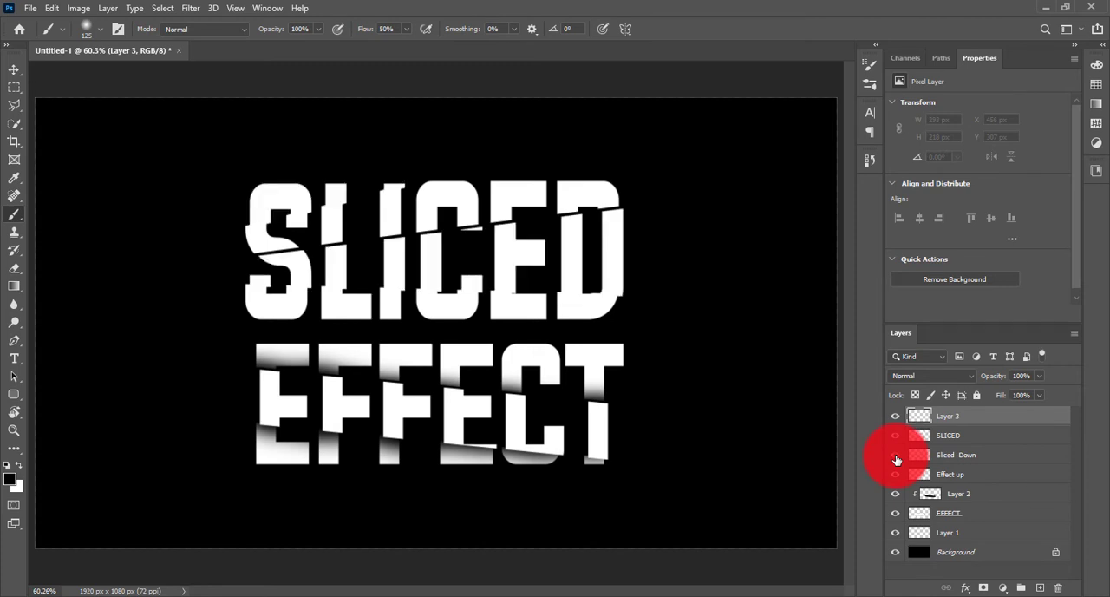
Place Layer 3 directly above Sliced Down, clip it to that layer and undo the trial strokes on the S.
click(928, 457)
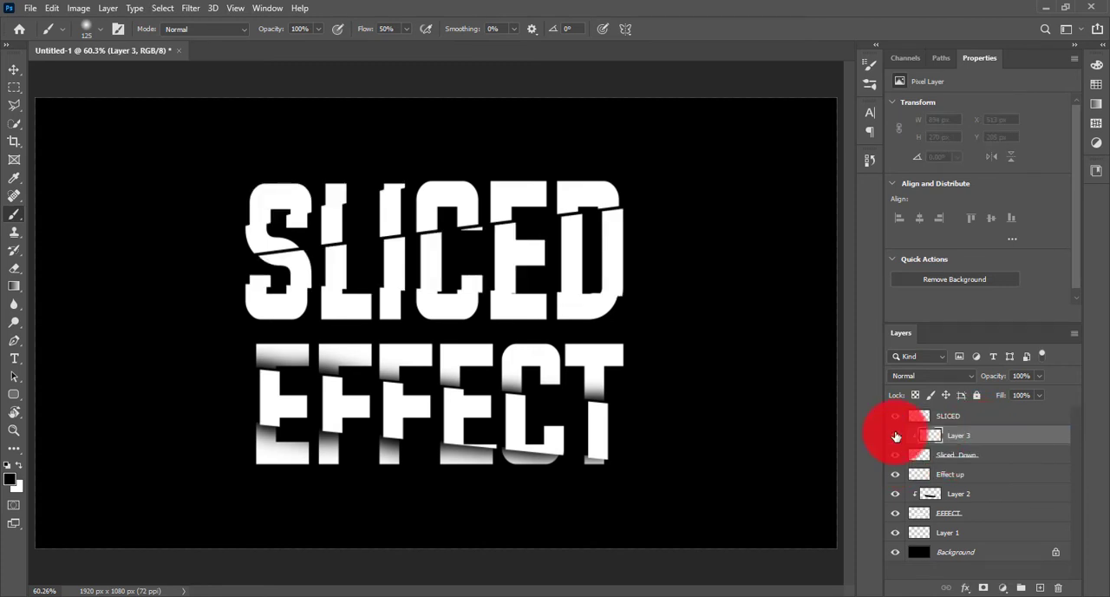
click(264, 279)
drag(283, 283, 280, 267)
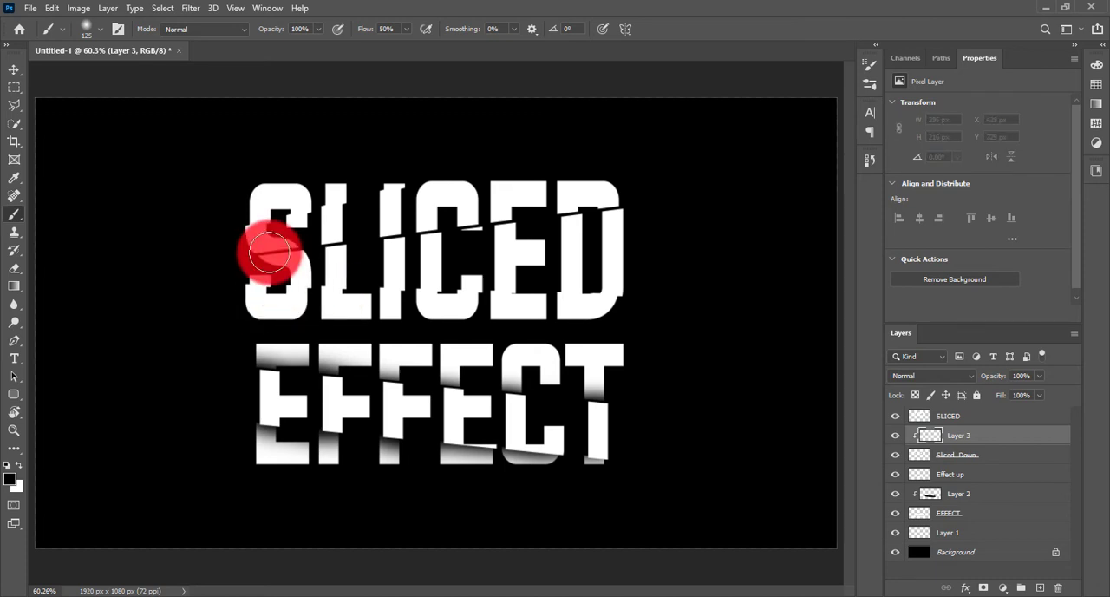
Paint soft black shadows just above the lower cut across the SLICED letters at 200% zoom with the 125 px brush.
key(ctrl+plus)
key(ctrl+plus)
key(ctrl+plus)
mouse_move(400, 249)
mouse_down()
mouse_move(239, 431)
mouse_move(172, 482)
mouse_move(192, 481)
mouse_up()
drag(146, 479, 114, 477)
drag(248, 505, 257, 513)
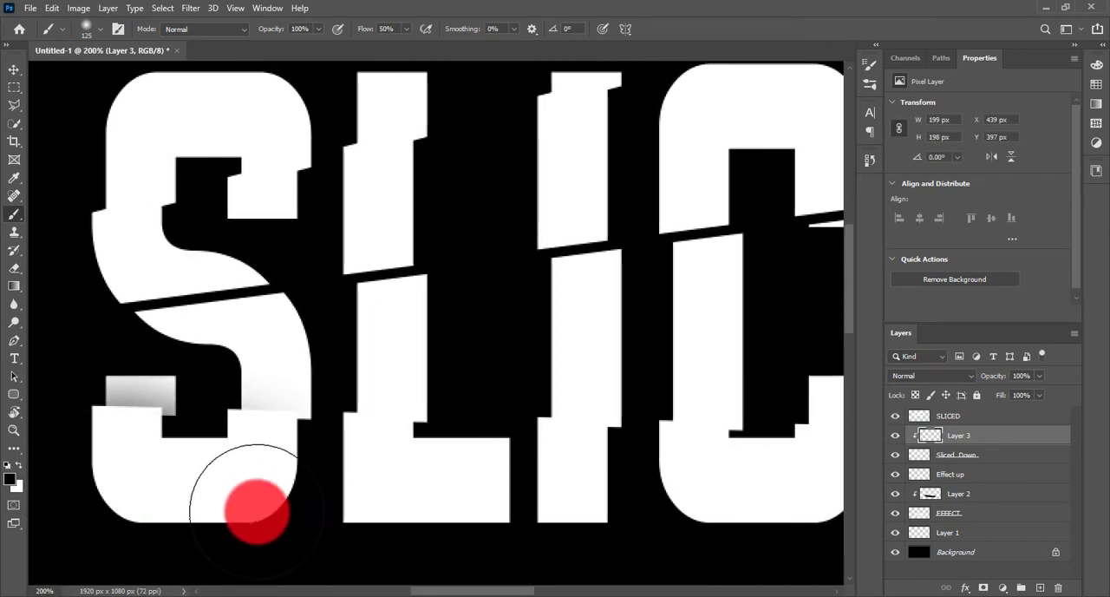
mouse_move(416, 519)
mouse_down()
mouse_move(243, 496)
mouse_move(705, 509)
mouse_move(364, 508)
mouse_move(688, 522)
mouse_move(551, 514)
mouse_up()
mouse_move(841, 500)
mouse_down()
mouse_move(264, 510)
mouse_move(745, 546)
mouse_up()
drag(842, 521, 529, 524)
mouse_move(341, 525)
mouse_down()
mouse_move(800, 532)
mouse_move(424, 510)
mouse_up()
Shade the slices just below the diagonal middle cut of SLICED and the offset tops of the L and I.
drag(607, 255, 671, 351)
mouse_move(524, 224)
mouse_down()
mouse_move(697, 199)
mouse_move(486, 227)
mouse_up()
drag(357, 229, 639, 225)
mouse_move(748, 219)
mouse_down()
mouse_move(672, 241)
mouse_move(254, 281)
mouse_up()
drag(347, 295, 707, 290)
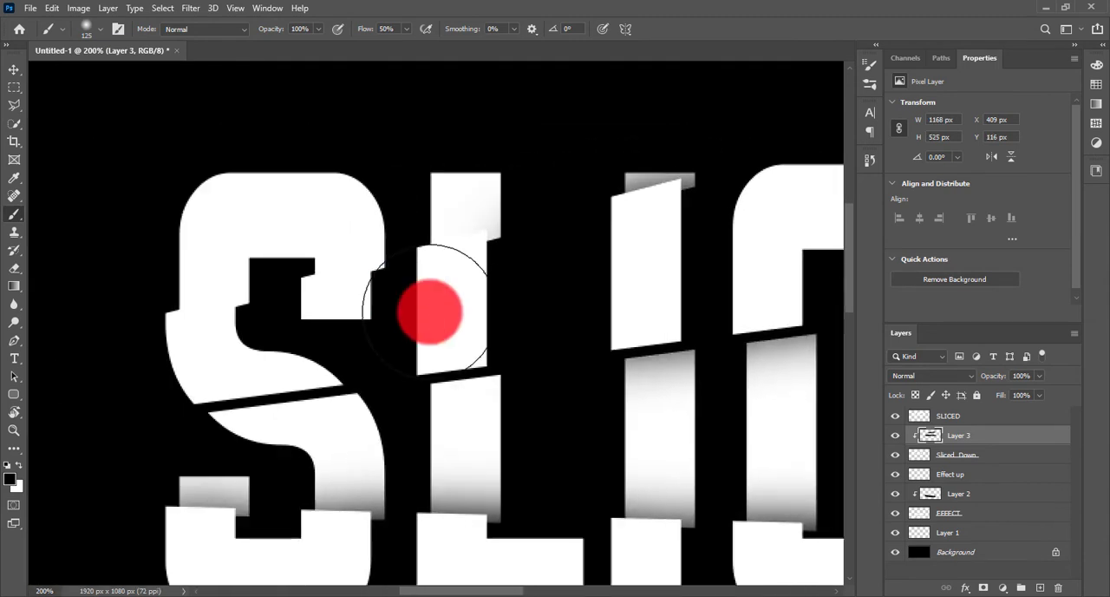
Reduce the brush to 60 px, darken the cut edges around the S and L, and undo the last strokes.
key(bracketleft)
mouse_move(467, 314)
mouse_down()
mouse_move(337, 340)
mouse_move(391, 344)
mouse_move(100, 362)
mouse_move(304, 360)
mouse_move(301, 381)
mouse_move(332, 370)
mouse_move(194, 382)
mouse_move(347, 376)
mouse_move(219, 351)
mouse_move(248, 317)
mouse_move(234, 330)
mouse_move(390, 320)
mouse_move(416, 300)
mouse_move(357, 298)
mouse_move(408, 297)
mouse_move(478, 269)
mouse_move(384, 302)
mouse_up()
drag(640, 330, 499, 278)
key(ctrl+z)
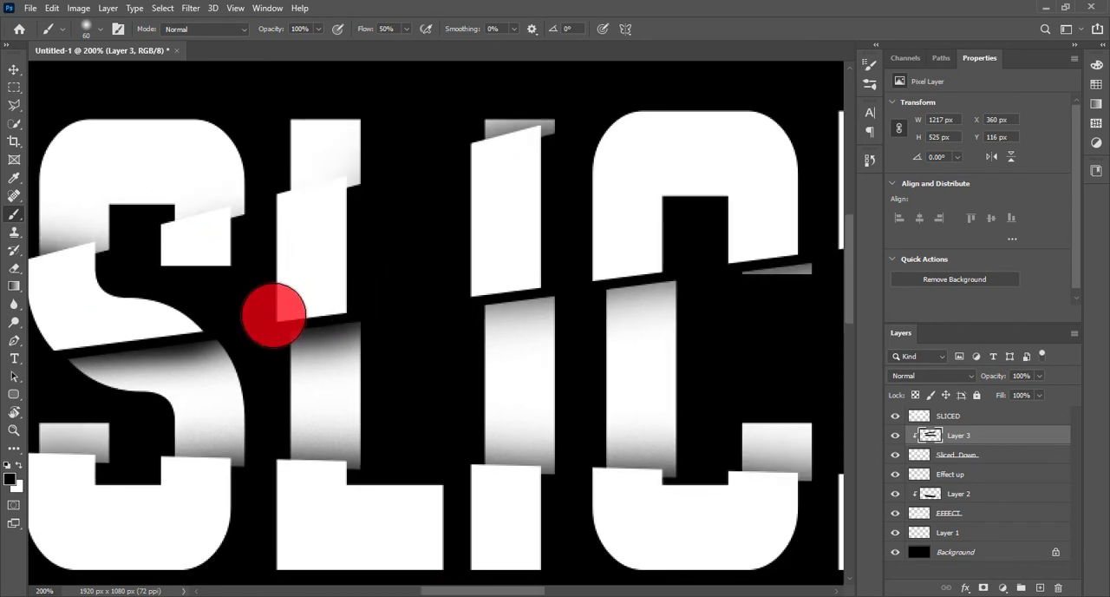
key(ctrl+z)
key(ctrl+z)
key(ctrl+z)
key(ctrl+z)
key(ctrl+z)
Darken the shadows along the middle and lower cuts across the SLICED letters with the 60 px brush.
mouse_move(183, 308)
mouse_down()
mouse_move(329, 313)
mouse_move(345, 331)
mouse_move(229, 339)
mouse_move(372, 337)
mouse_move(207, 337)
mouse_move(416, 326)
mouse_move(123, 347)
mouse_move(561, 312)
mouse_move(439, 328)
mouse_move(561, 308)
mouse_move(217, 303)
mouse_move(397, 272)
mouse_move(364, 272)
mouse_move(423, 253)
mouse_move(335, 289)
mouse_move(576, 229)
mouse_move(404, 255)
mouse_move(432, 252)
mouse_up()
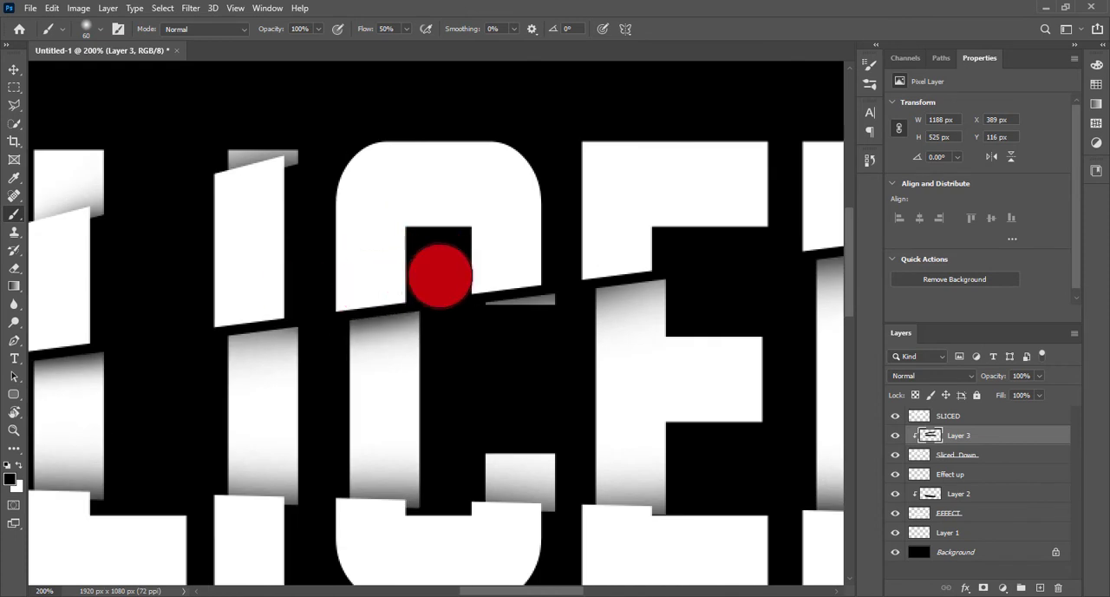
drag(539, 254, 512, 255)
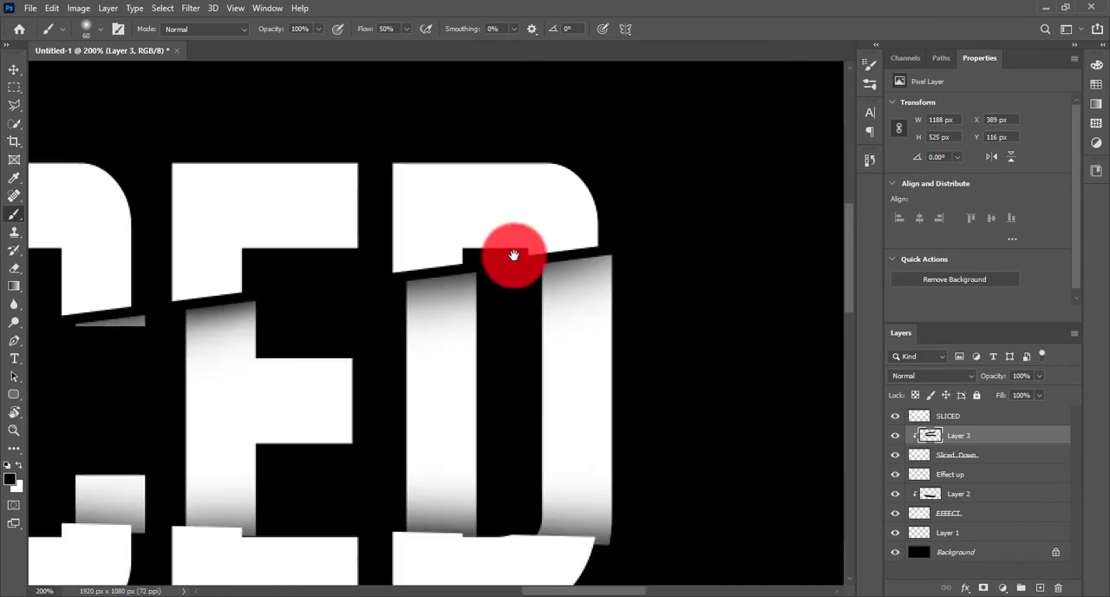
drag(588, 248, 760, 128)
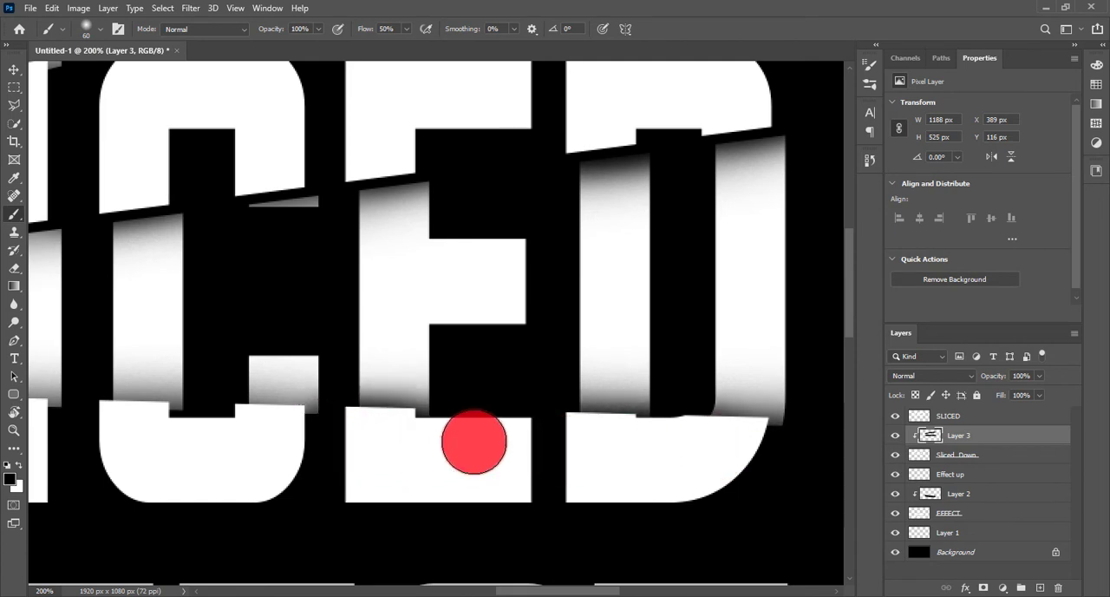
drag(463, 446, 619, 466)
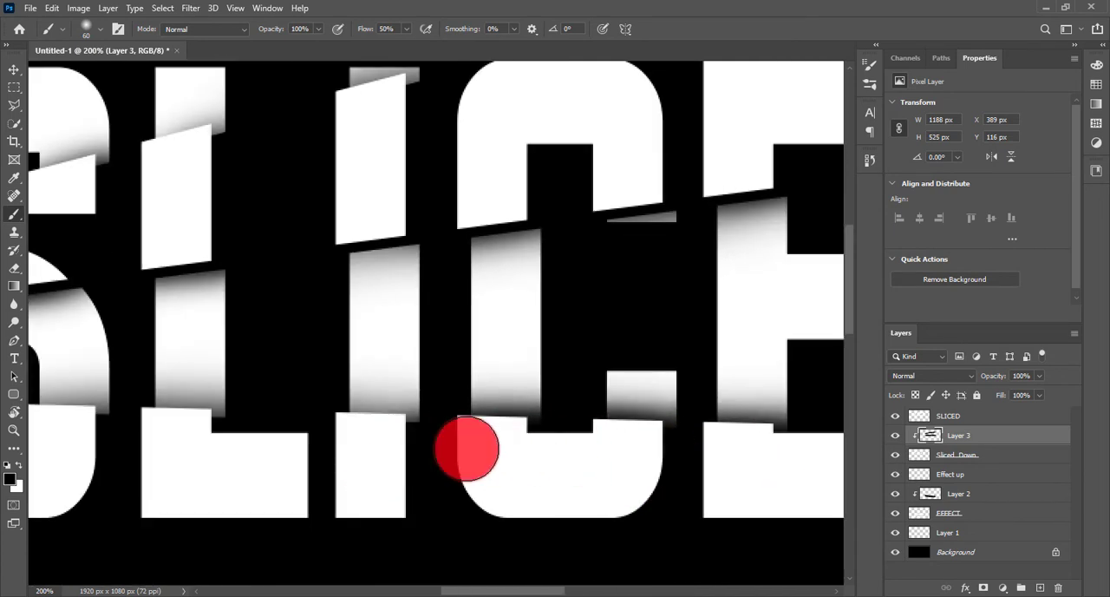
drag(365, 449, 588, 485)
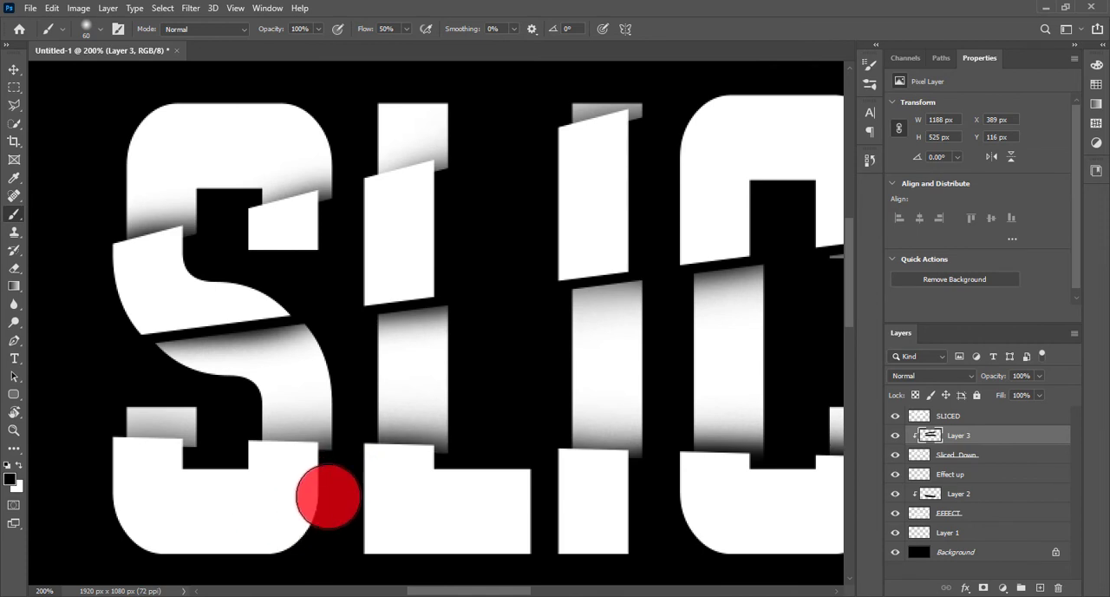
key(ctrl+0)
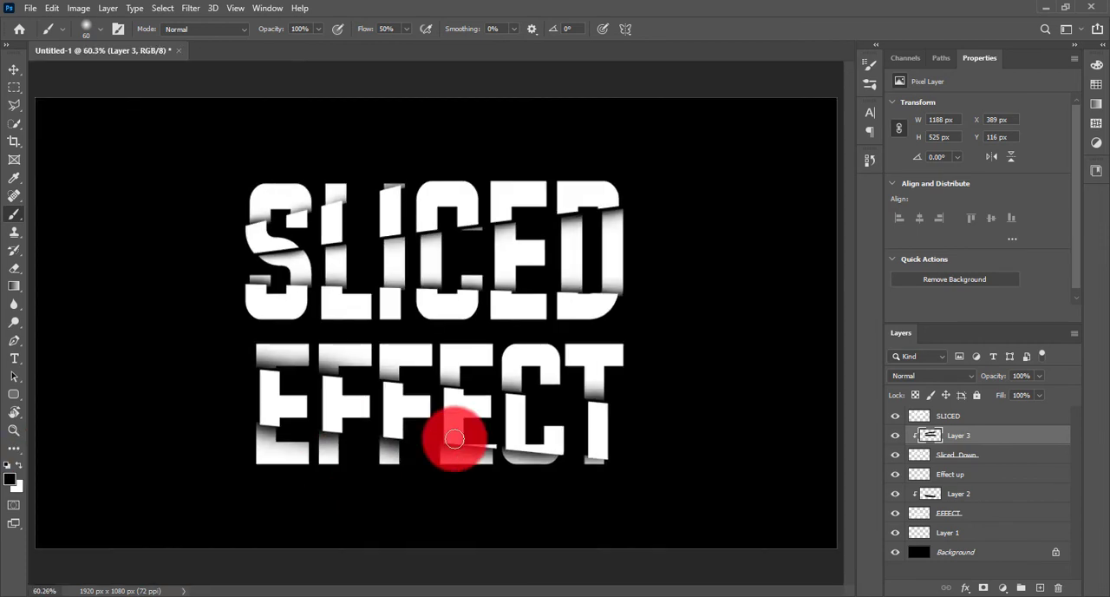
Try lowering the opacity of the layers from Layer 3 down to Layer 2 together.
shift+click(992, 493)
drag(992, 380, 989, 379)
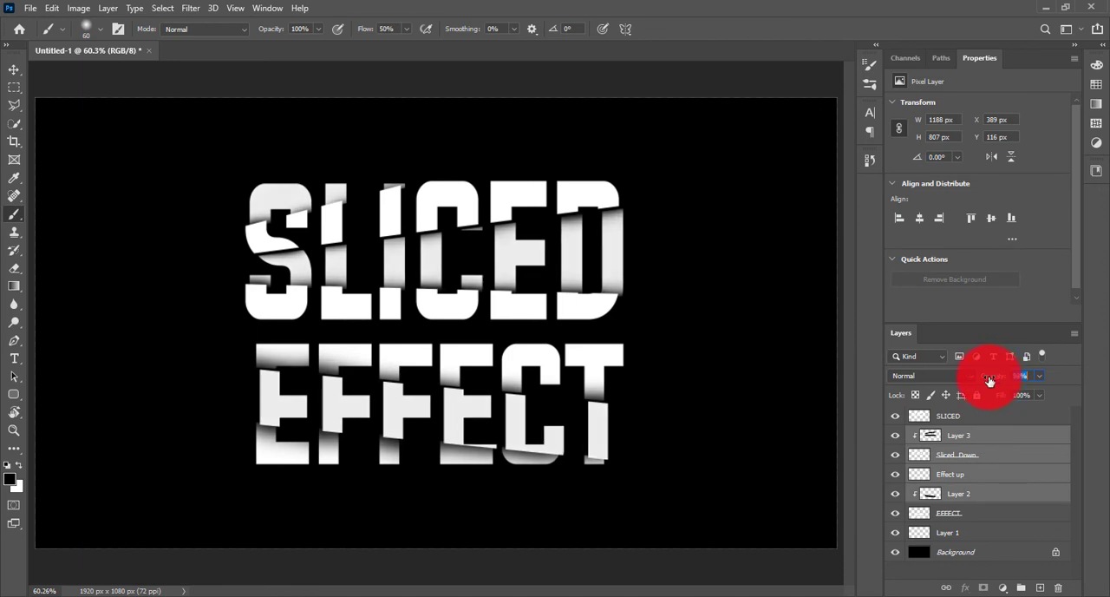
Add a new layer directly above the Background and choose the Splatter Blood 6 brush at 243 px.
click(1011, 538)
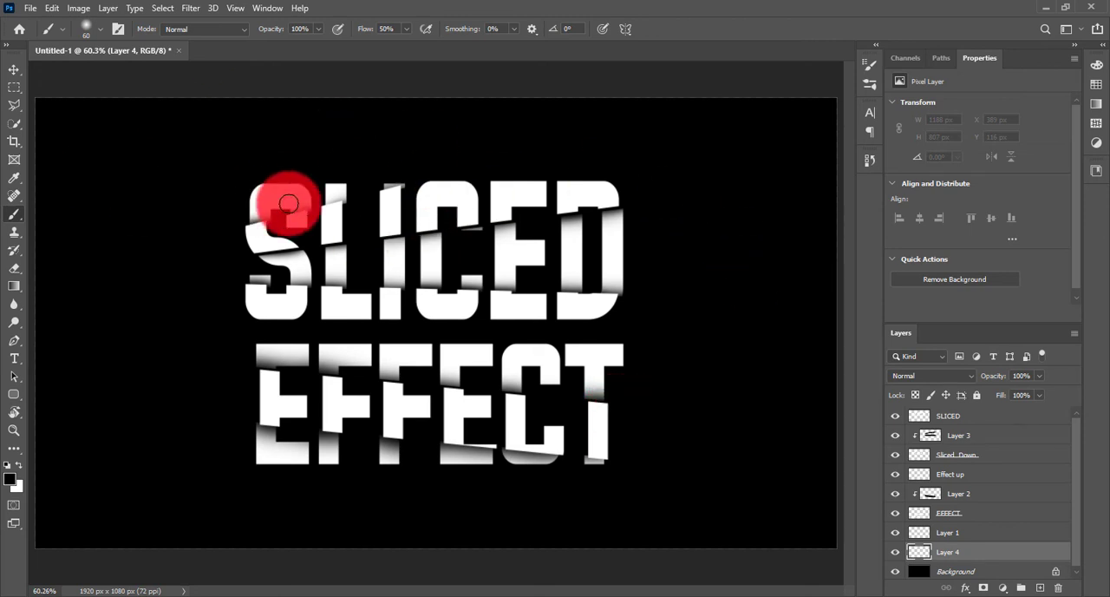
right_click(248, 210)
scroll(522, 466, down, 1)
mouse_move(751, 340)
mouse_down()
mouse_move(743, 457)
mouse_move(753, 569)
mouse_up()
scroll(751, 550, down, 5)
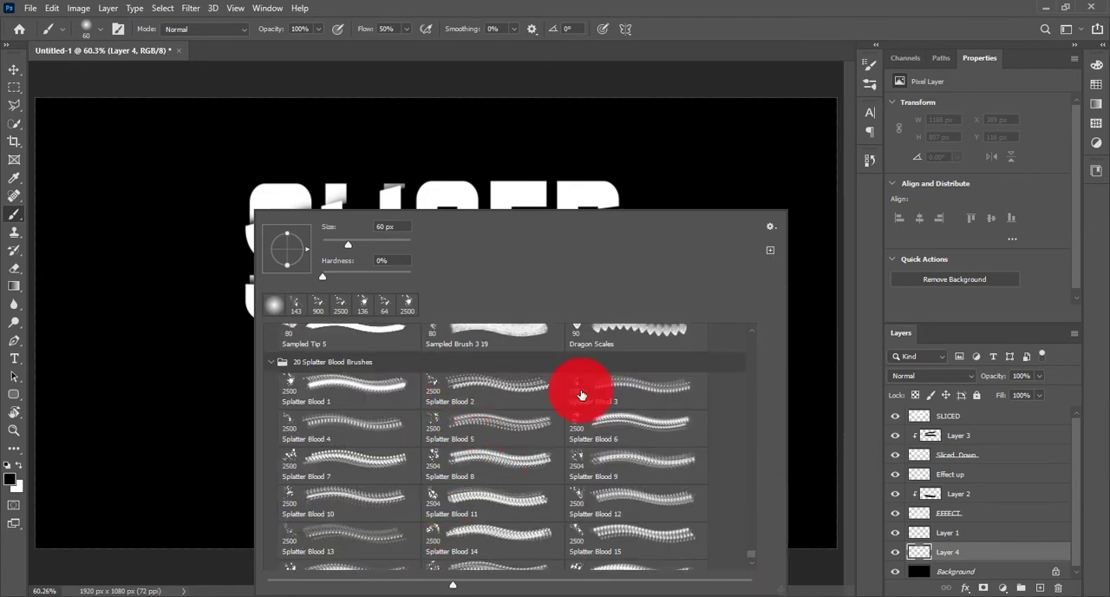
click(569, 422)
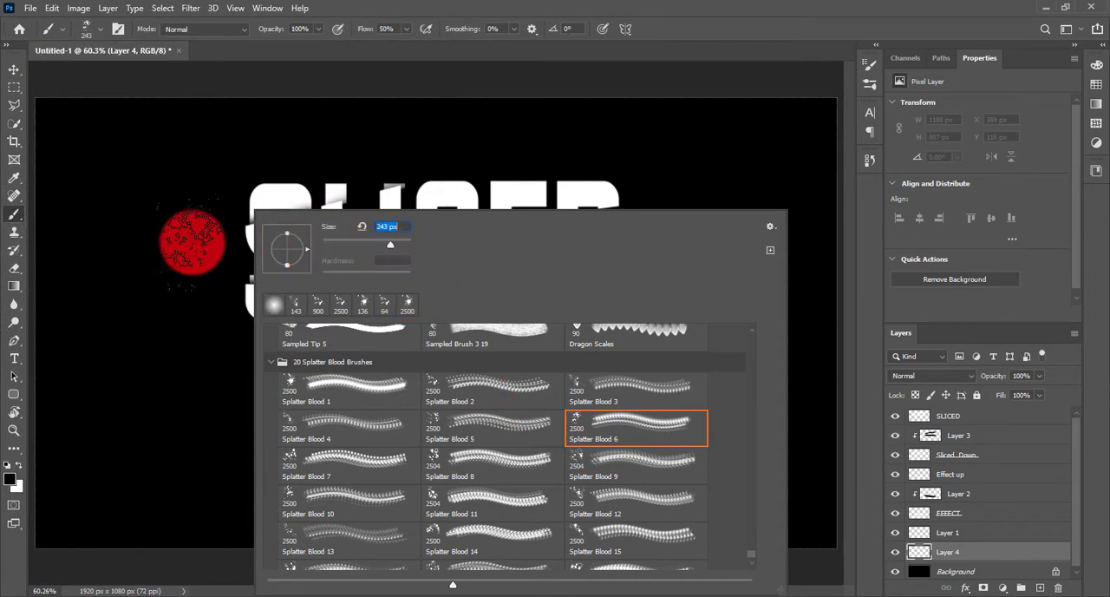
Set the foreground colour to red, stamp a trial splatter beside EFFECT and undo it.
click(11, 479)
click(717, 113)
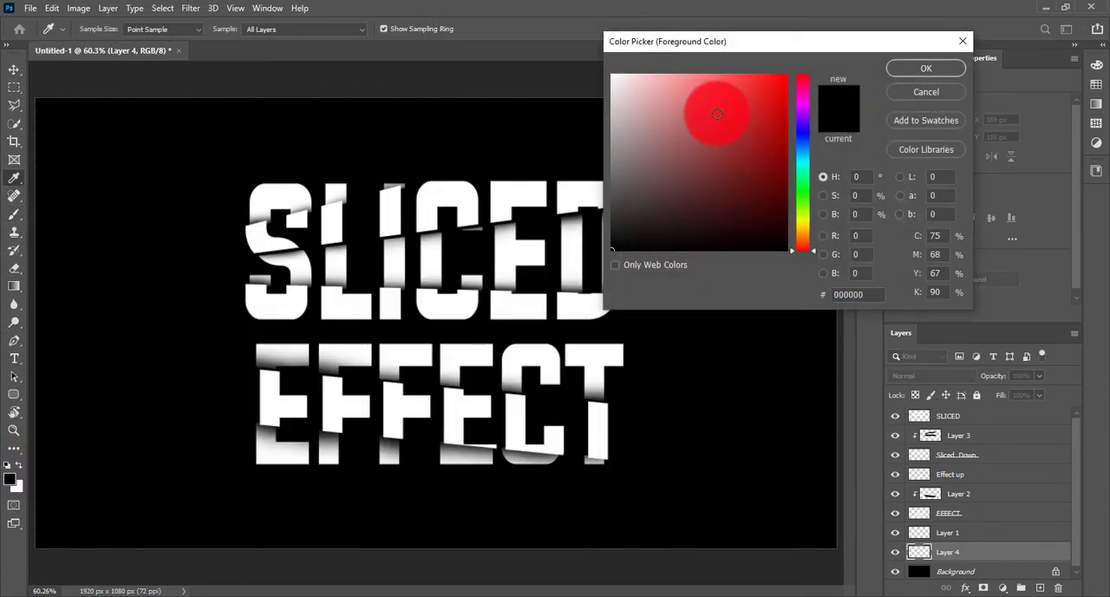
click(880, 76)
click(316, 356)
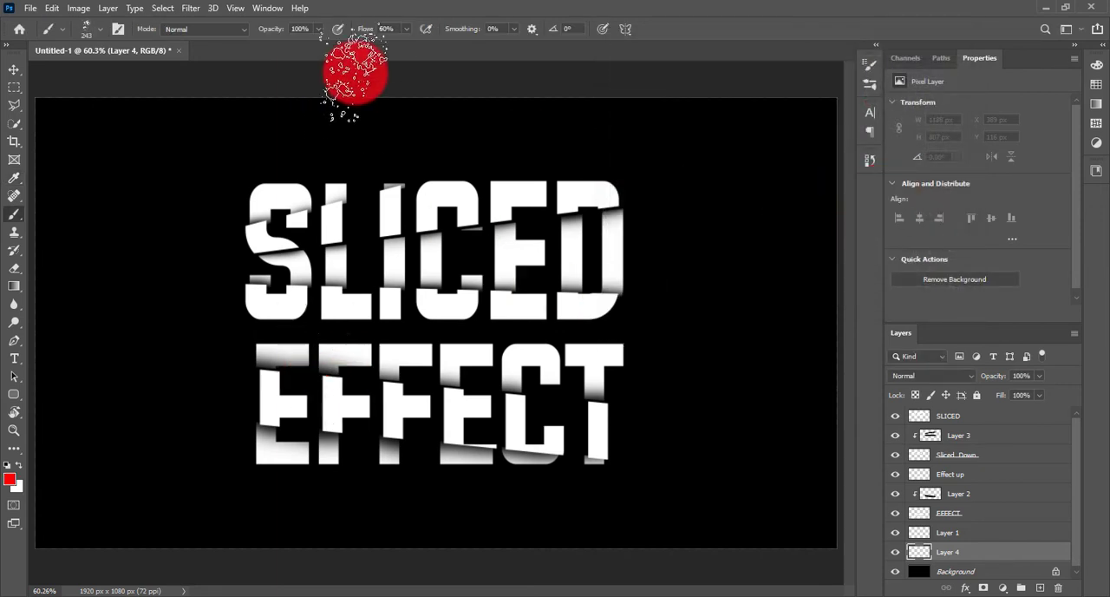
click(244, 437)
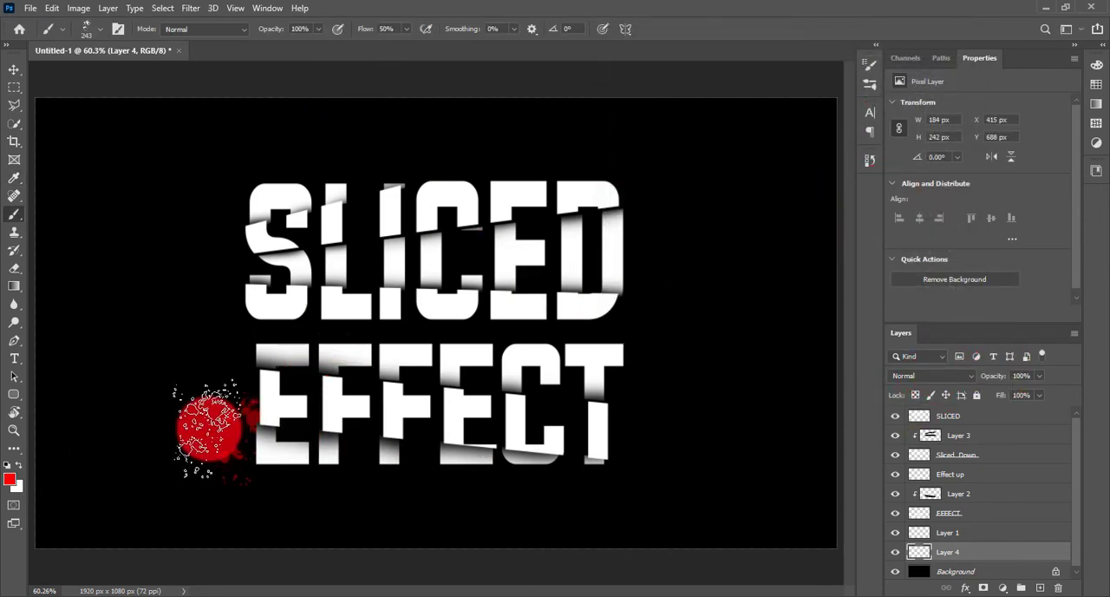
key(ctrl+z)
Switch to the Splatter Blood 17 brush, resize it to 161 px and undo the trial splatter.
right_click(198, 359)
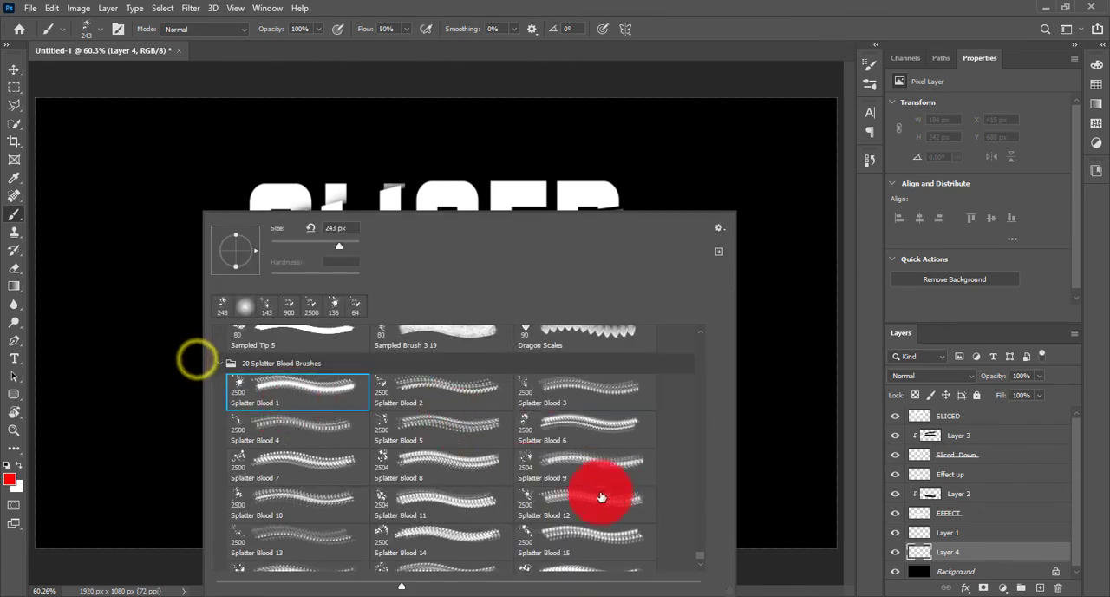
scroll(573, 520, down, 1)
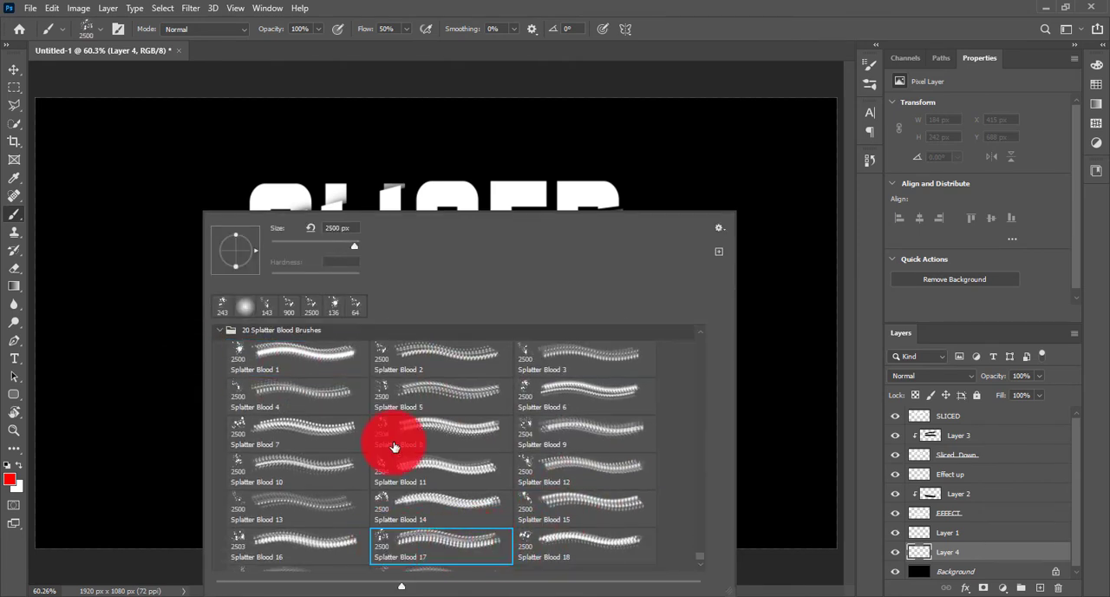
click(315, 247)
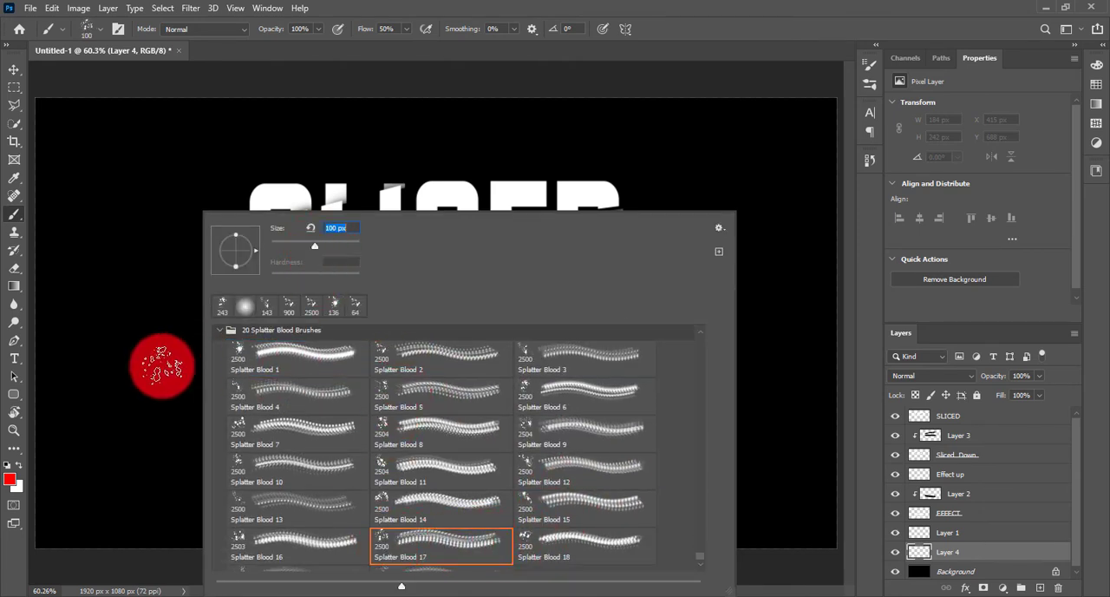
click(155, 422)
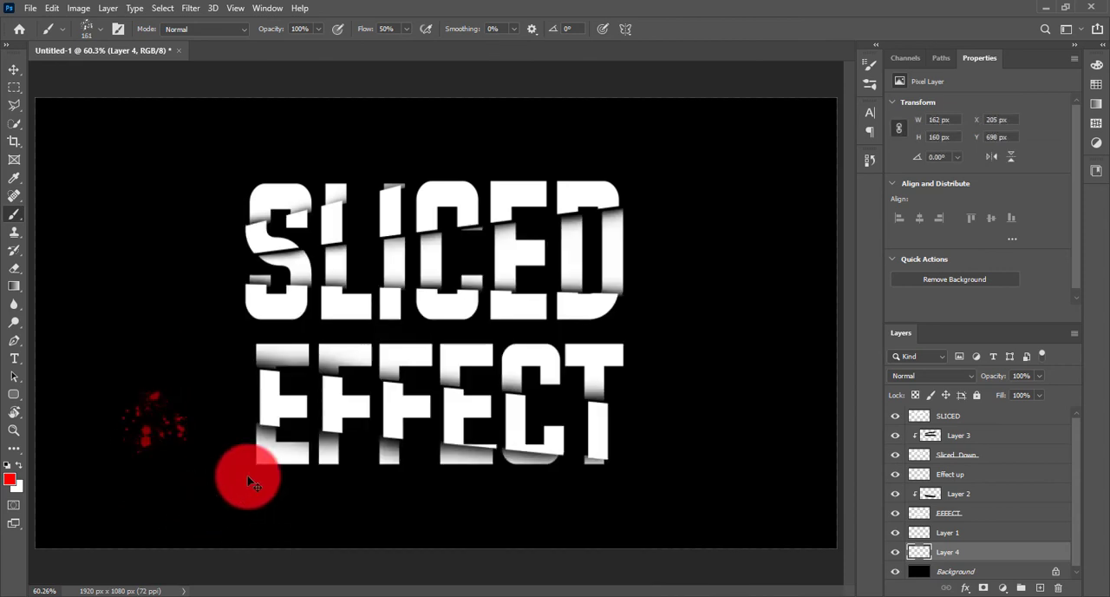
key(ctrl+z)
Stamp red blood splatters around the first E of EFFECT on Layer 4.
click(230, 426)
click(258, 421)
click(238, 357)
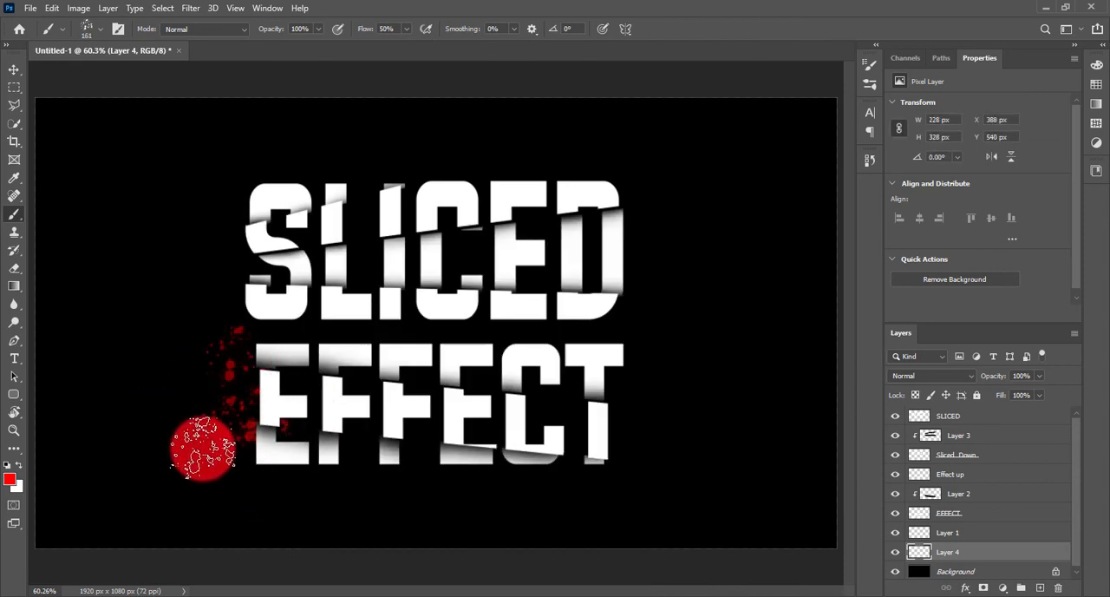
click(204, 448)
click(244, 471)
Stamp red blood splatters around the S and D, above SLICED and between the two words.
click(267, 208)
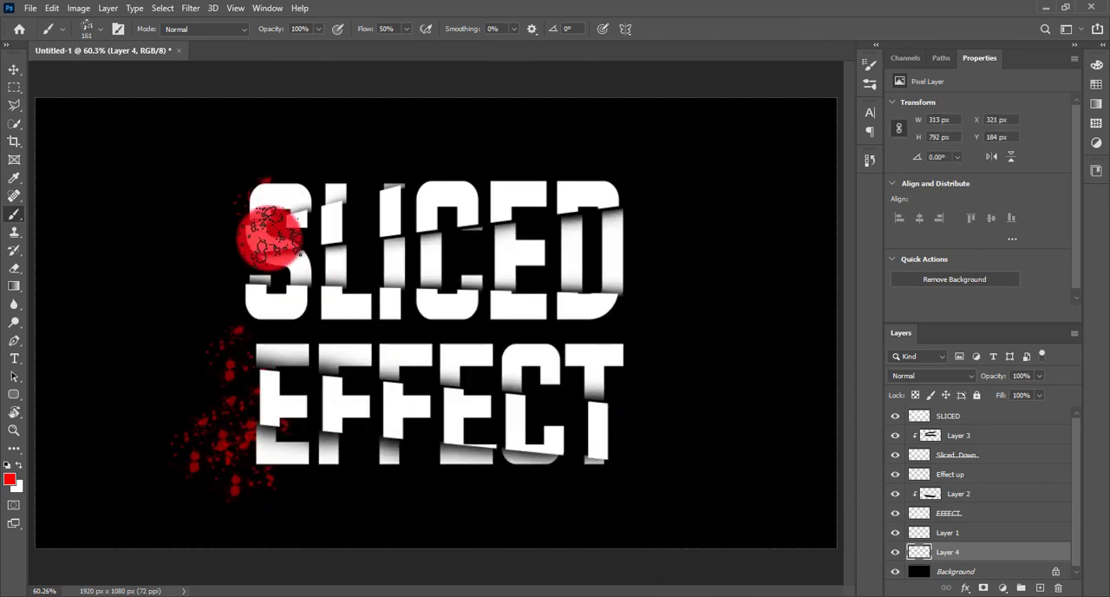
click(265, 254)
click(325, 318)
click(652, 287)
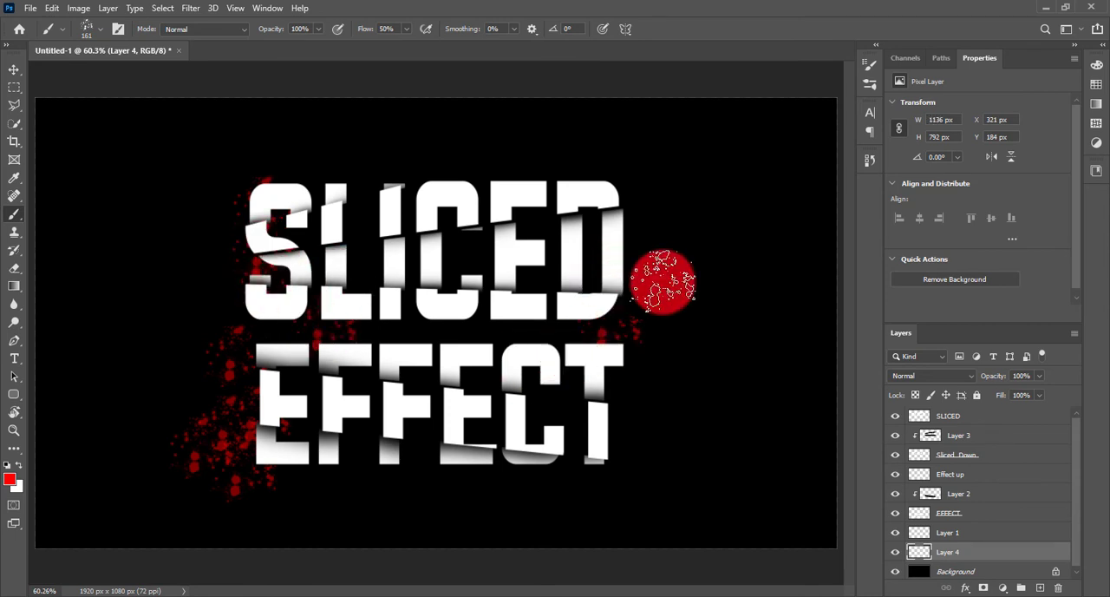
click(616, 181)
click(484, 149)
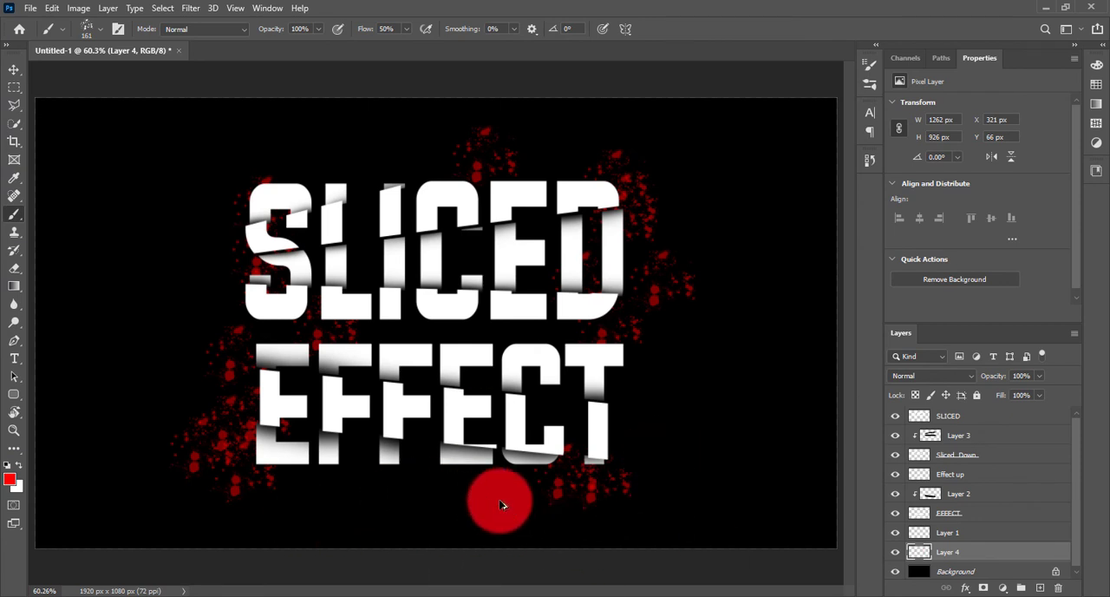
Switch to the Splatter Blood 5 brush, resize it to 448 px and stamp a splatter around the lower part of the T of EFFECT.
right_click(596, 461)
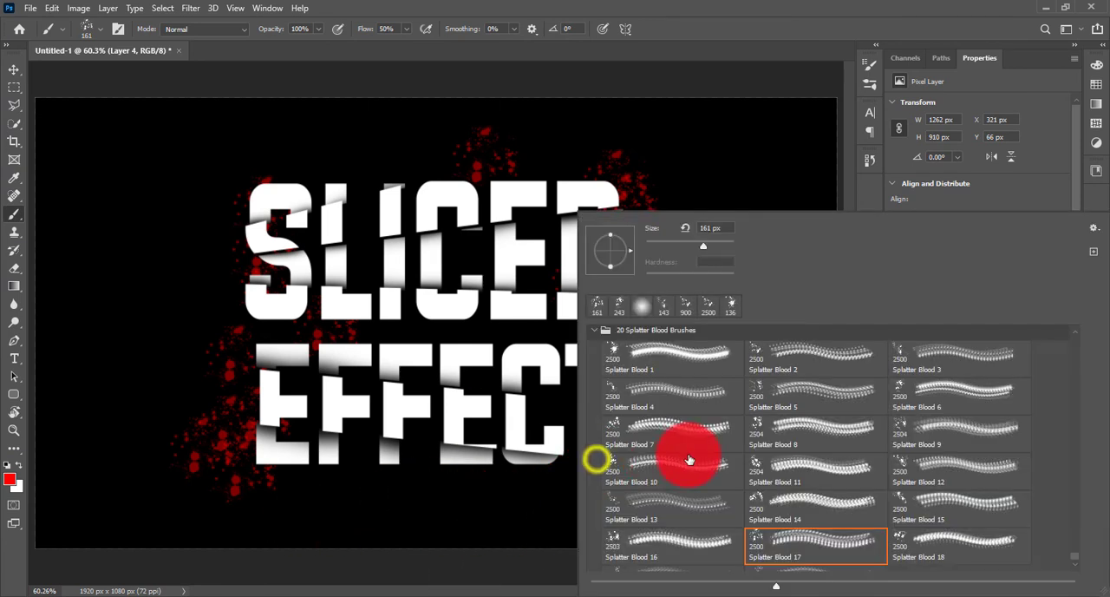
click(803, 389)
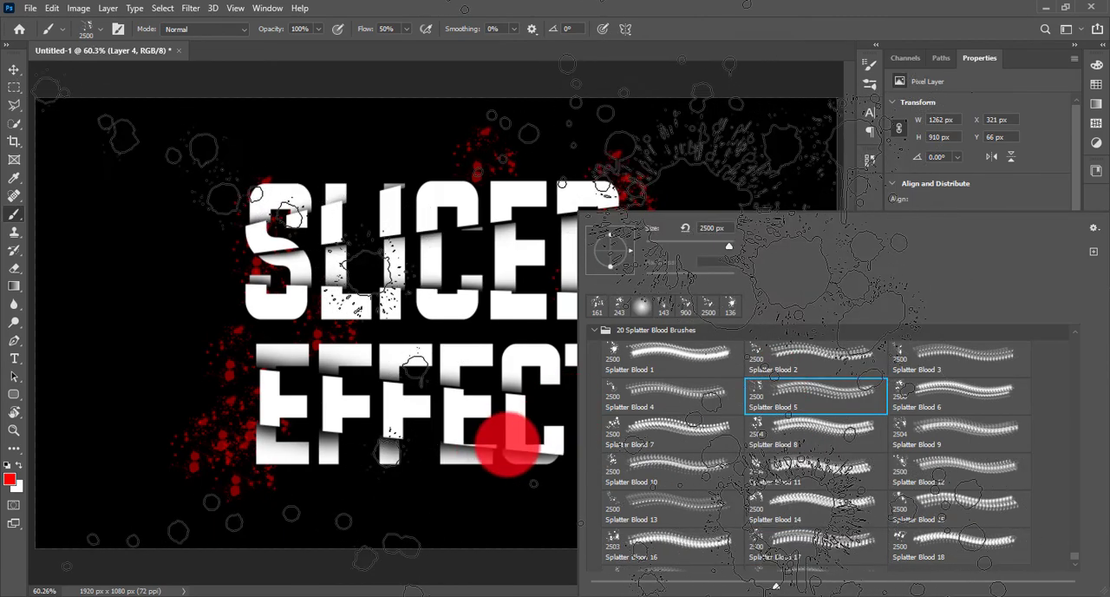
drag(717, 249, 711, 249)
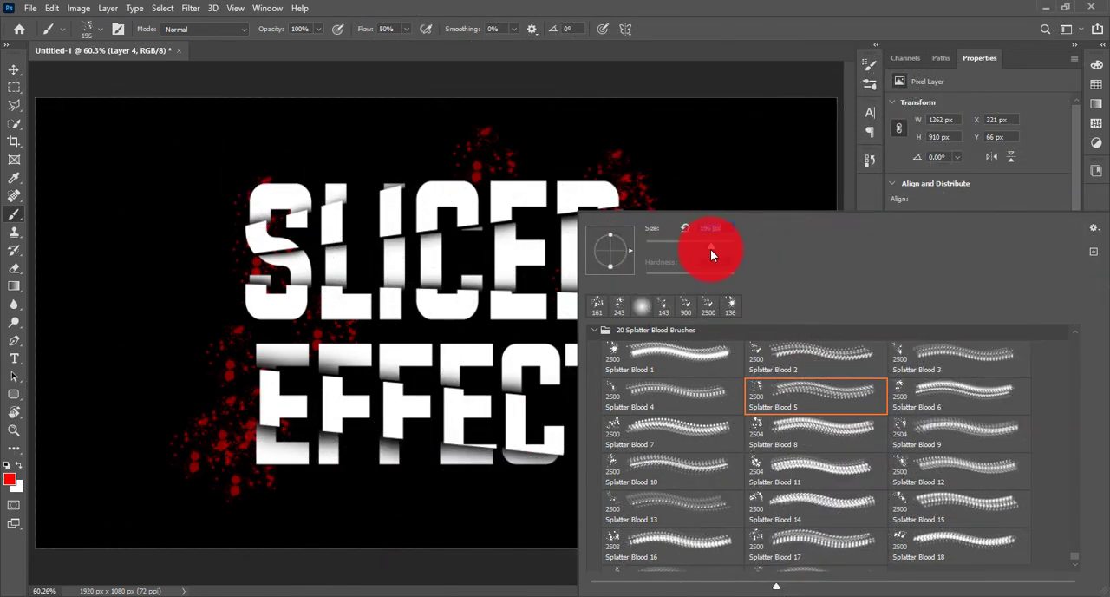
click(572, 468)
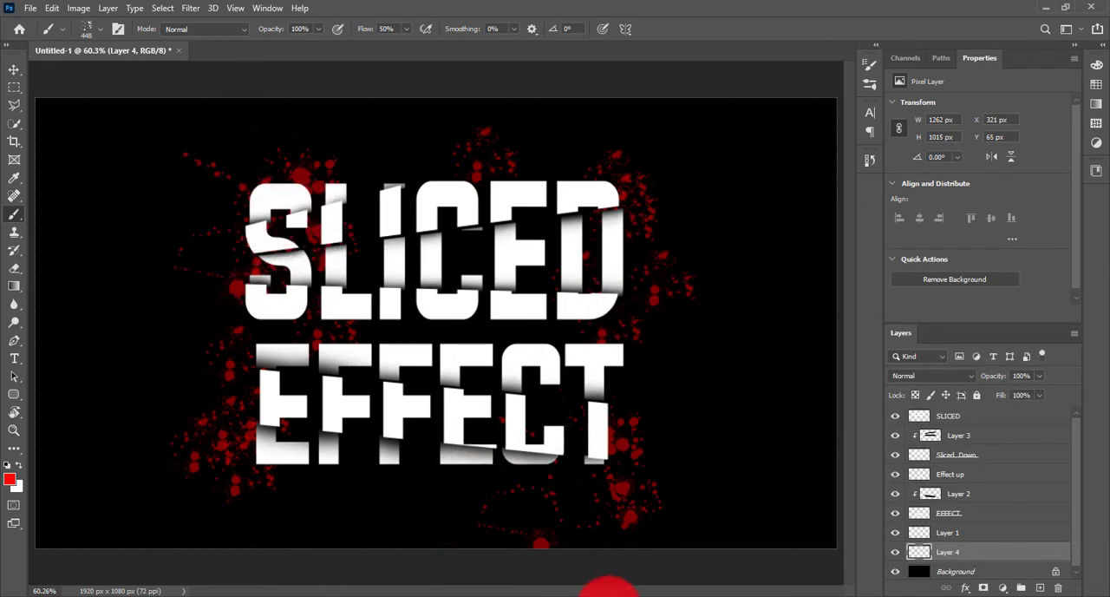
Switch to the Splatter Blood 14 brush, reduce its size, stamp a trial splatter over SLICED and undo it.
click(497, 313)
right_click(497, 313)
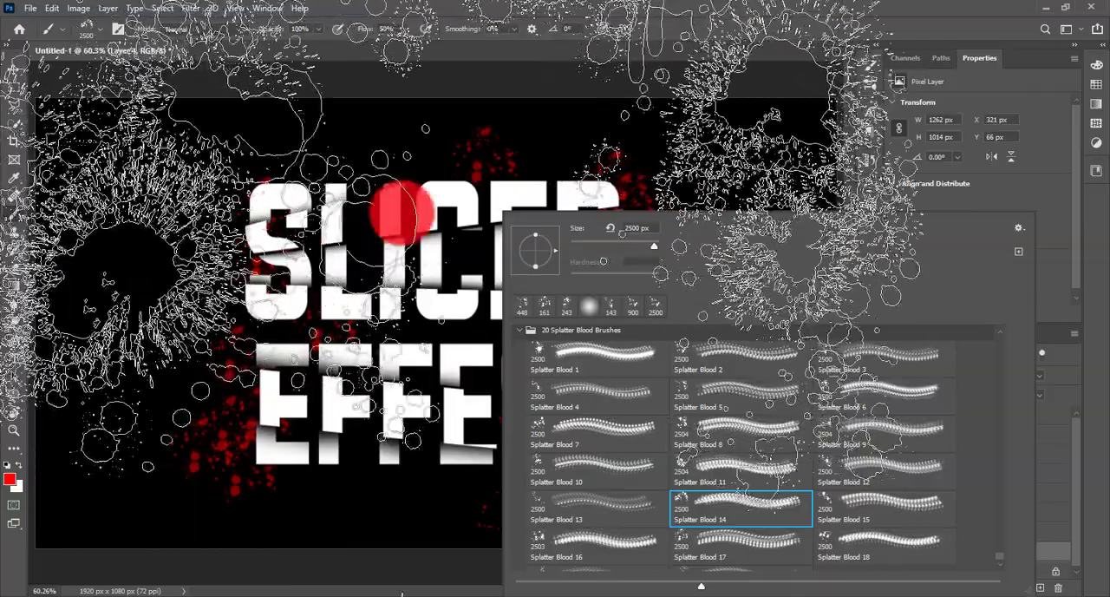
click(488, 14)
key(bracketleft)
key(bracketleft)
key(bracketleft)
key(bracketleft)
key(bracketleft)
key(bracketleft)
key(bracketleft)
key(bracketleft)
key(bracketleft)
key(bracketleft)
key(bracketleft)
key(bracketleft)
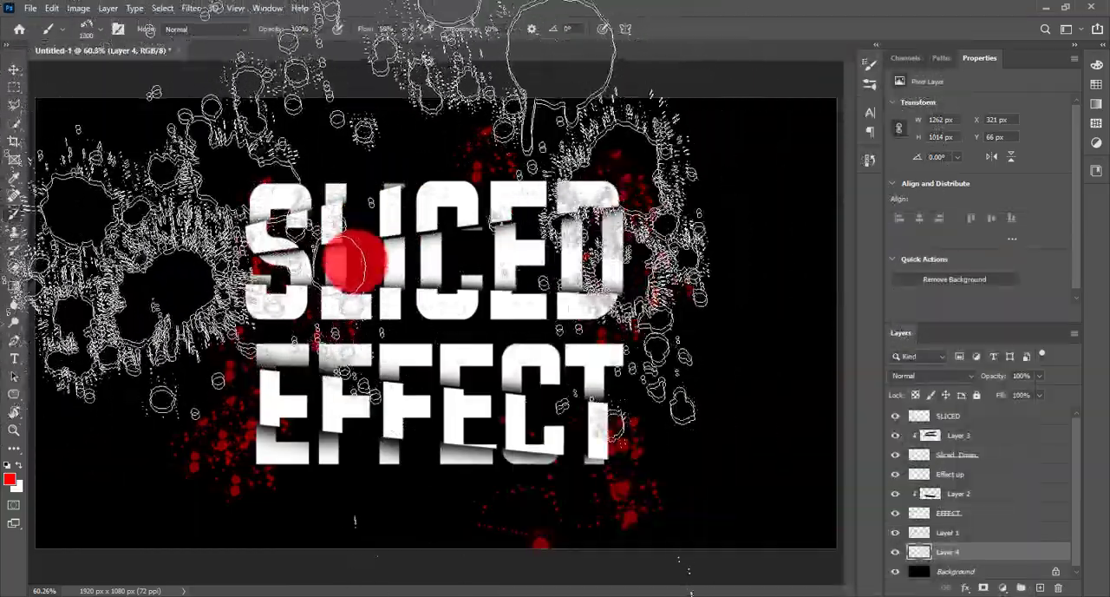
click(325, 278)
key(ctrl+z)
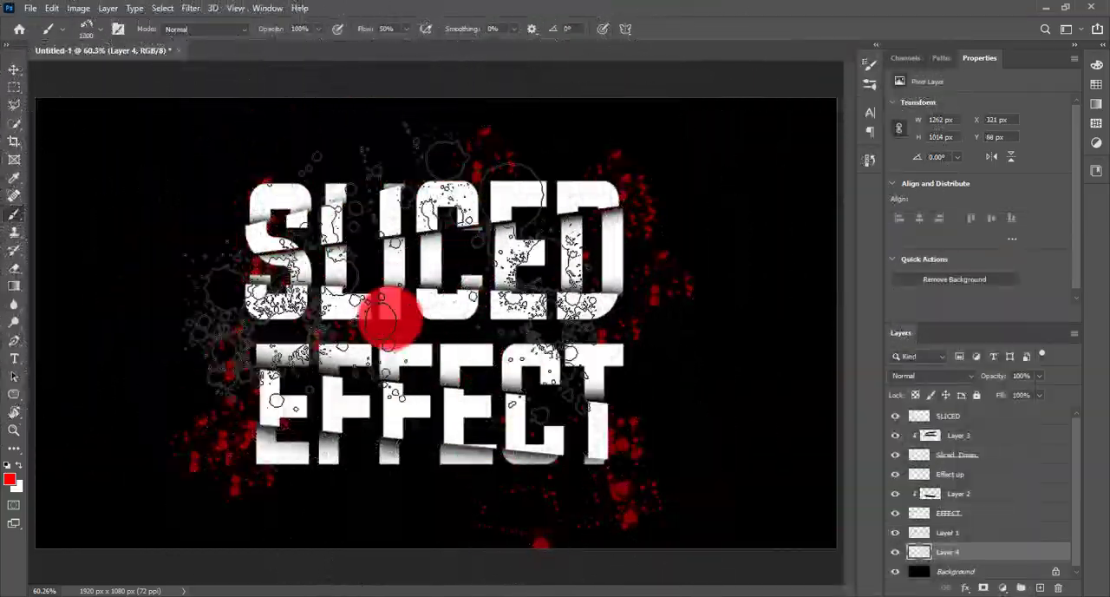
Reduce the splatter brush to 700 px and stamp a large red splatter behind the upper part of SLICED on Layer 4.
key(bracketleft)
key(bracketleft)
key(bracketleft)
key(bracketleft)
key(bracketleft)
key(bracketleft)
click(346, 229)
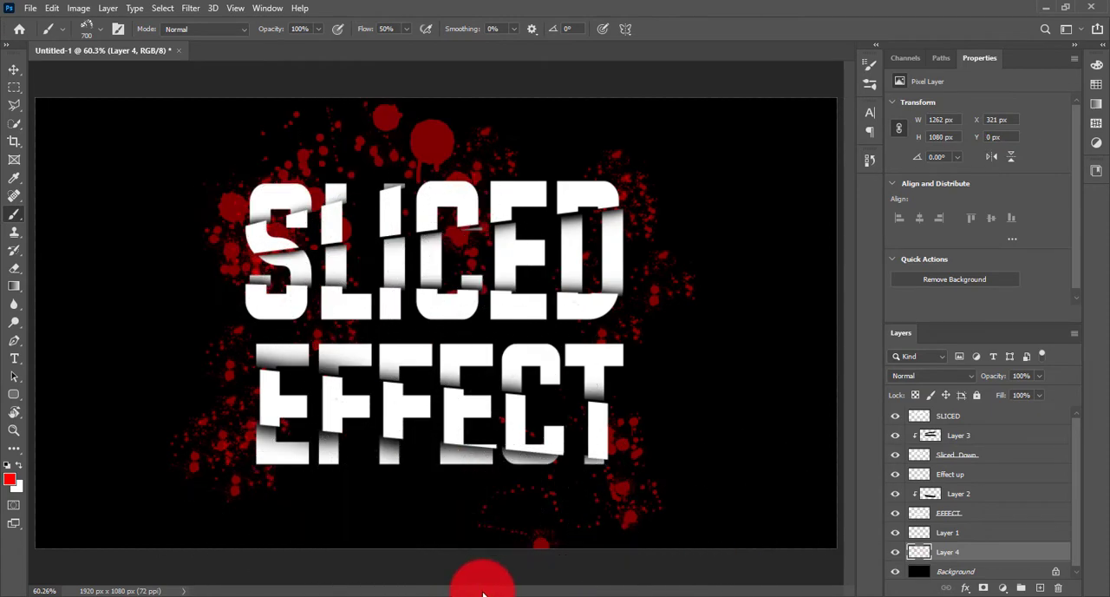
Reduce the splatter brush to 300 px and stamp a red splatter behind the lower edge of EFFECT's middle letters.
key(ctrl+minus)
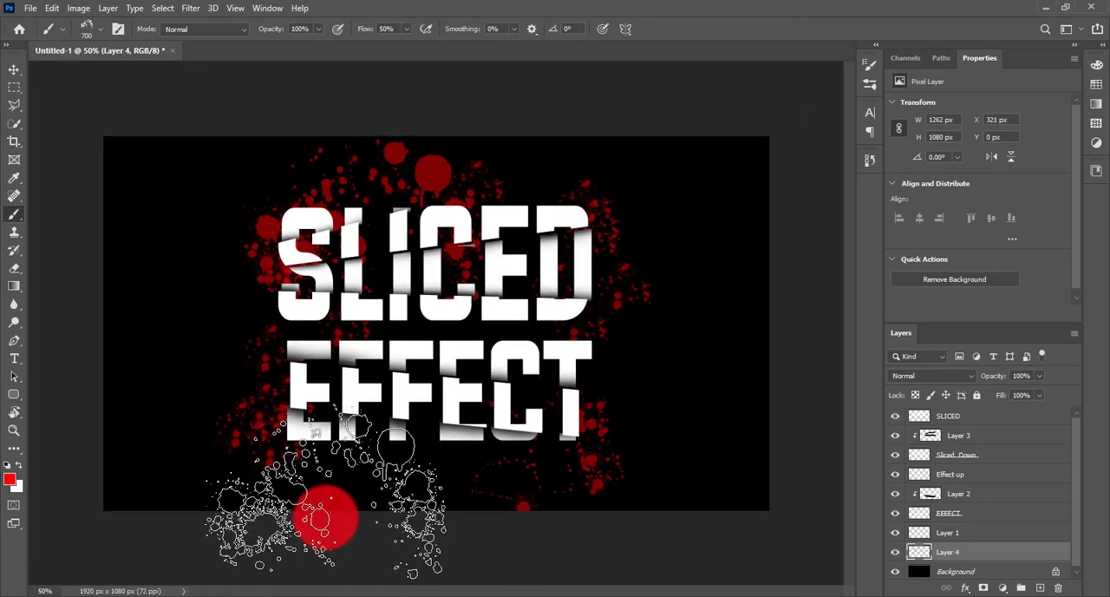
key(bracketleft)
key(bracketleft)
key(bracketleft)
key(bracketleft)
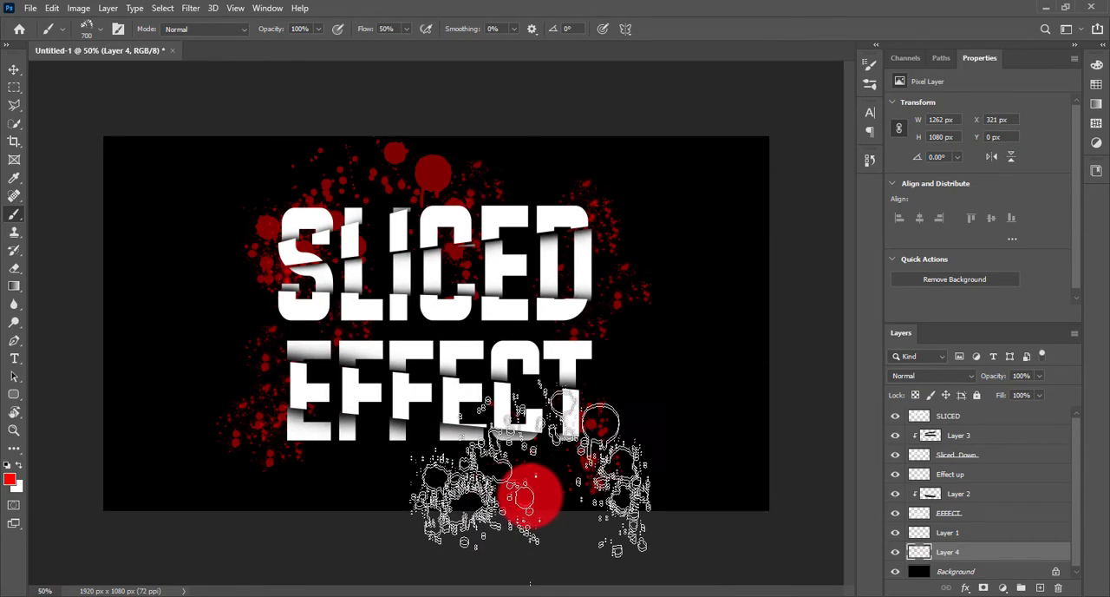
key(bracketleft)
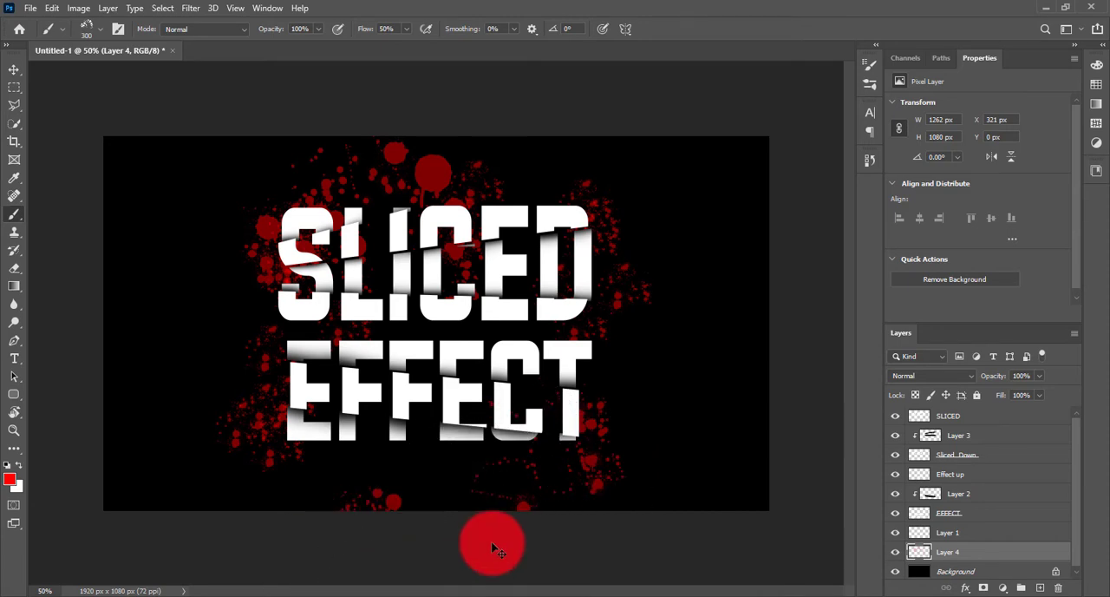
click(496, 408)
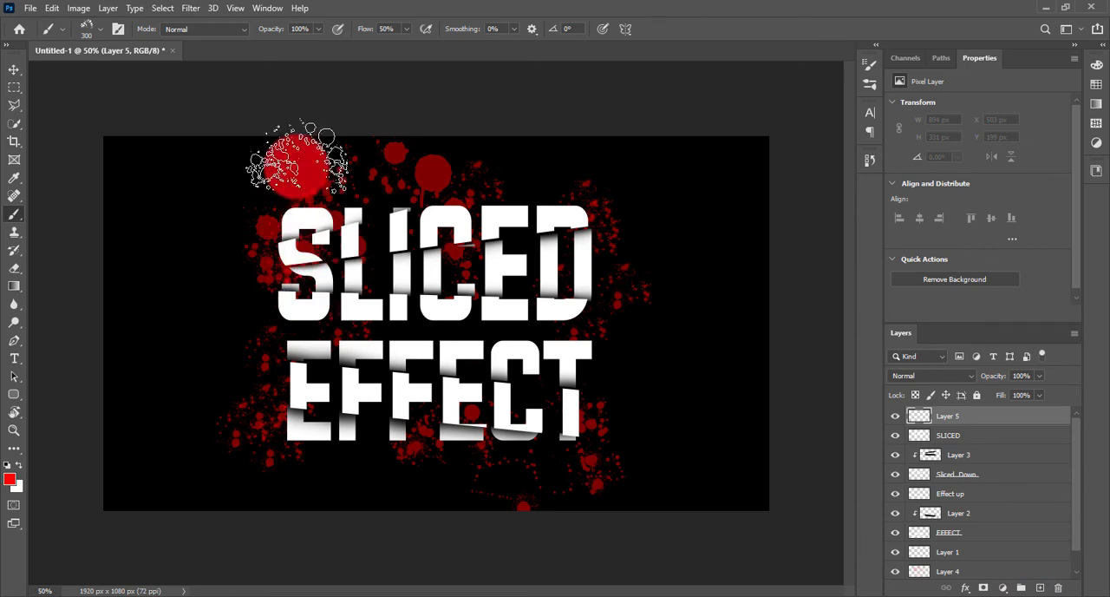
Identify the SLICED pieces by their layer visibility and add a new clipped layer directly above the Sliced_Down layer.
click(900, 439)
click(899, 439)
click(896, 478)
click(897, 479)
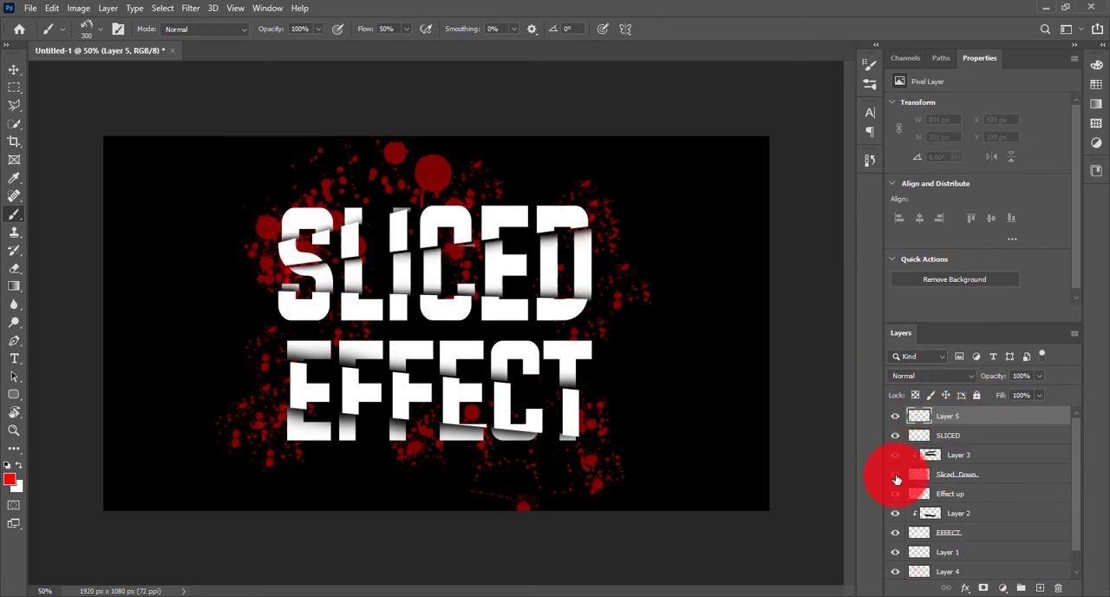
drag(995, 476, 1046, 569)
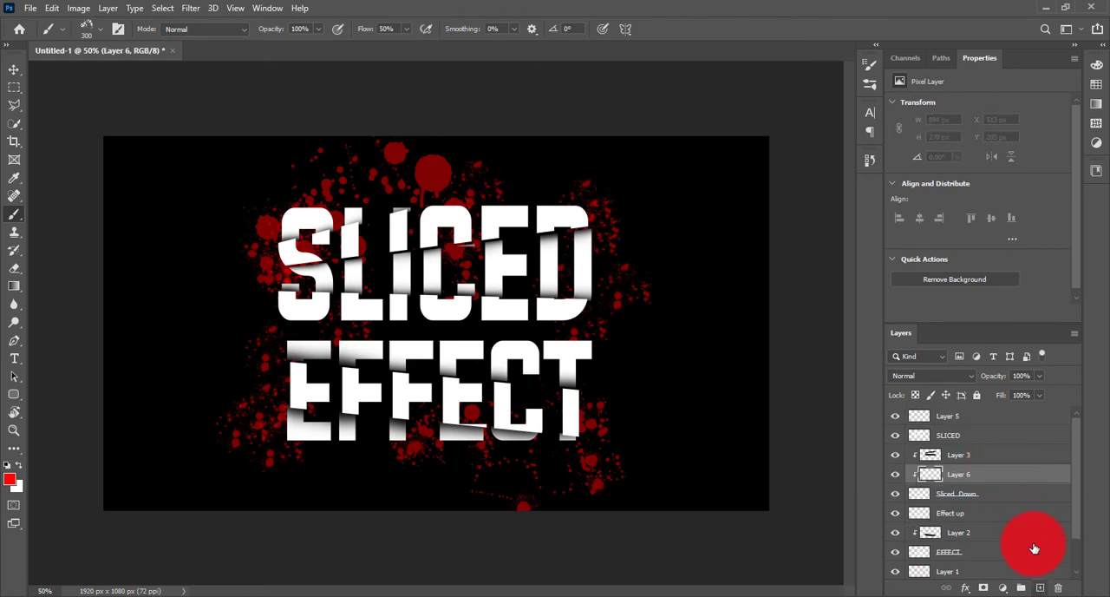
Stamp red blood splatters over the S, C and D of SLICED on the new clipped layer.
click(307, 199)
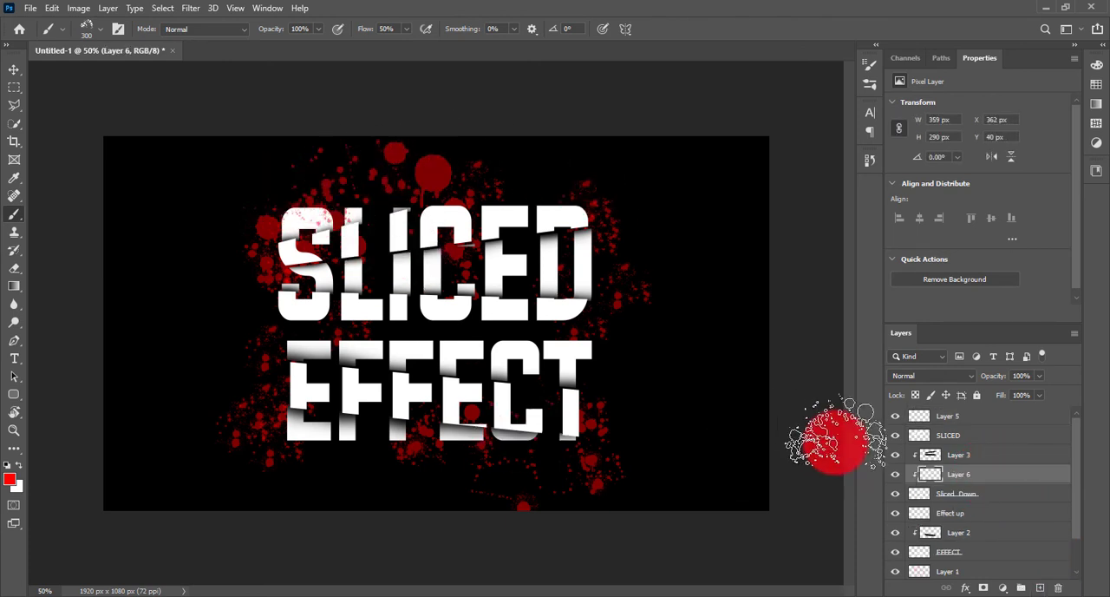
click(567, 206)
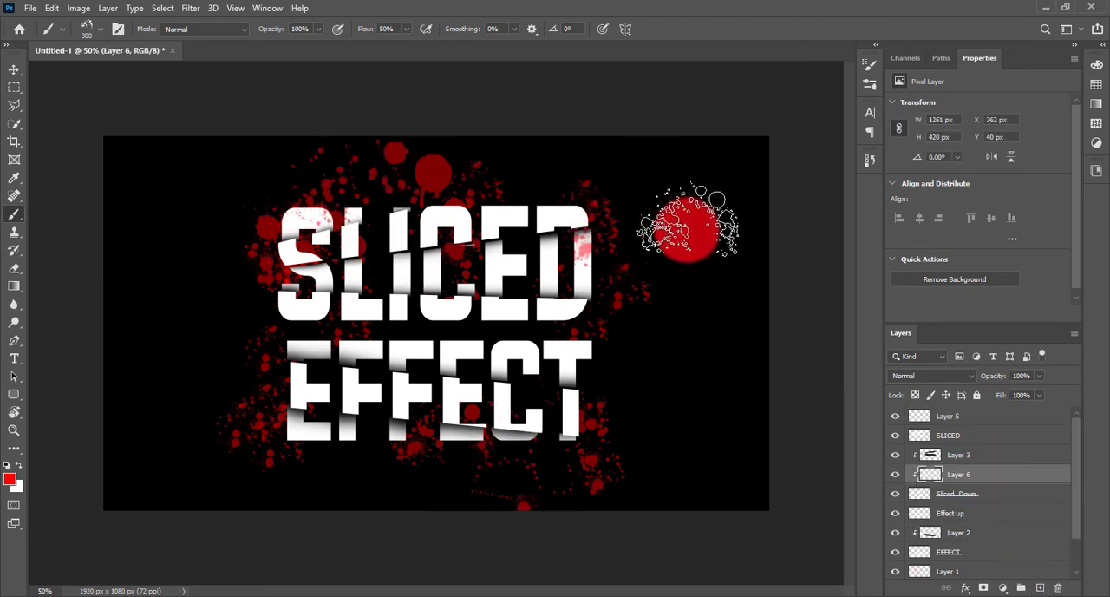
click(637, 248)
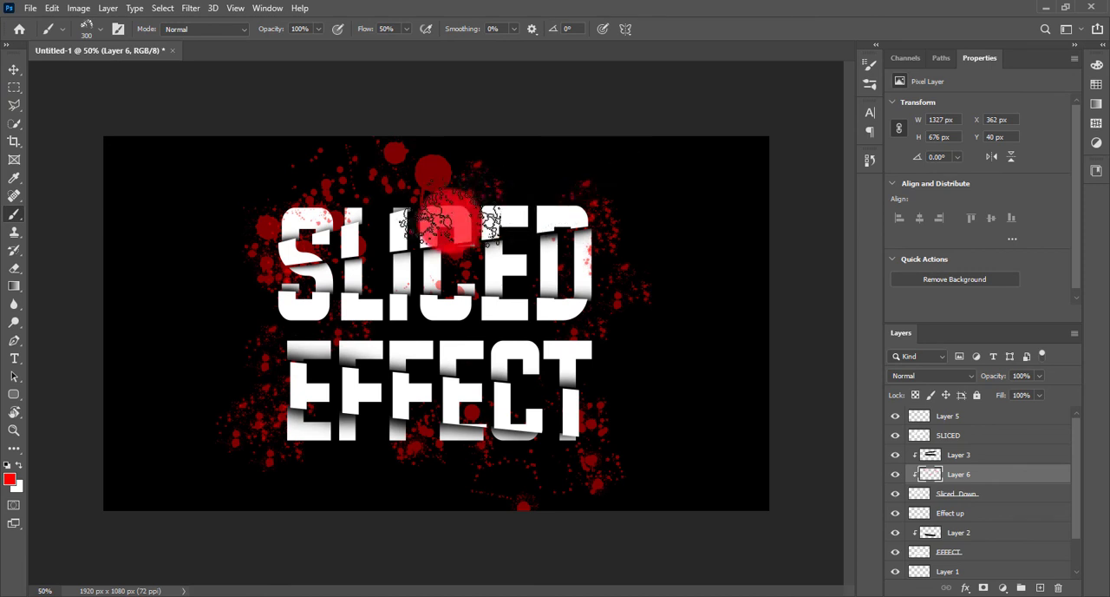
Add a clipped layer directly above the EFFECT layer and stamp red blood splatters over the letters of EFFECT.
scroll(971, 562, down, 2)
click(983, 515)
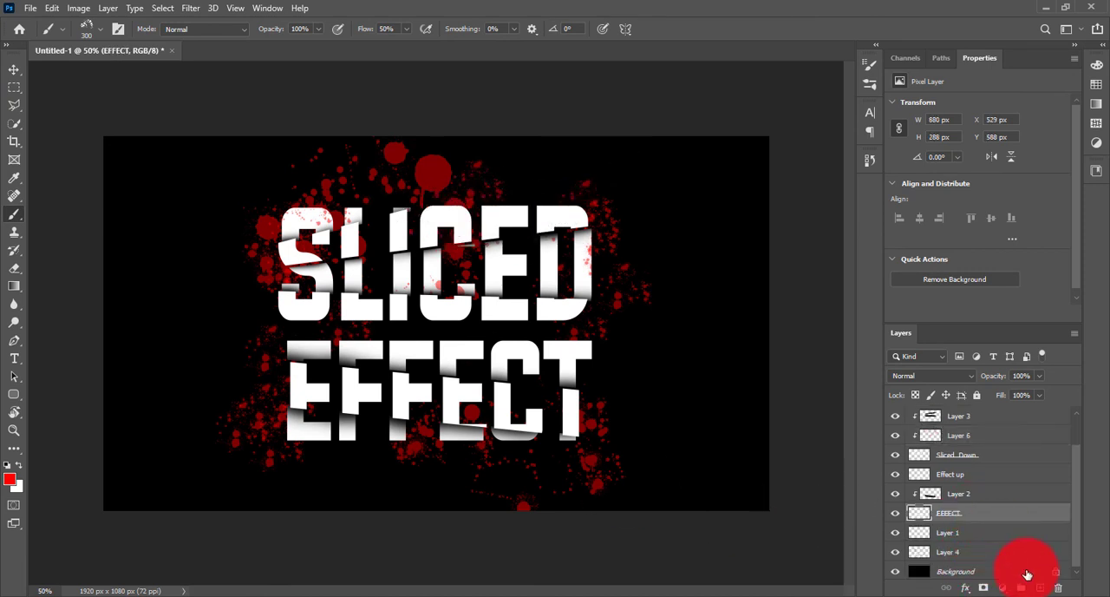
click(1040, 588)
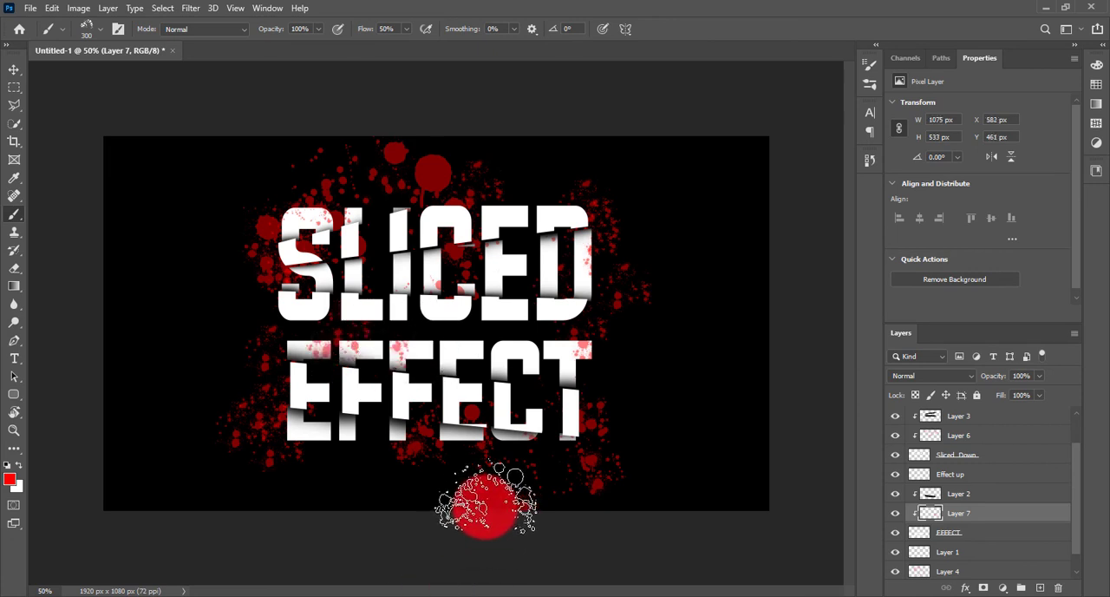
click(299, 479)
key(ctrl+0)
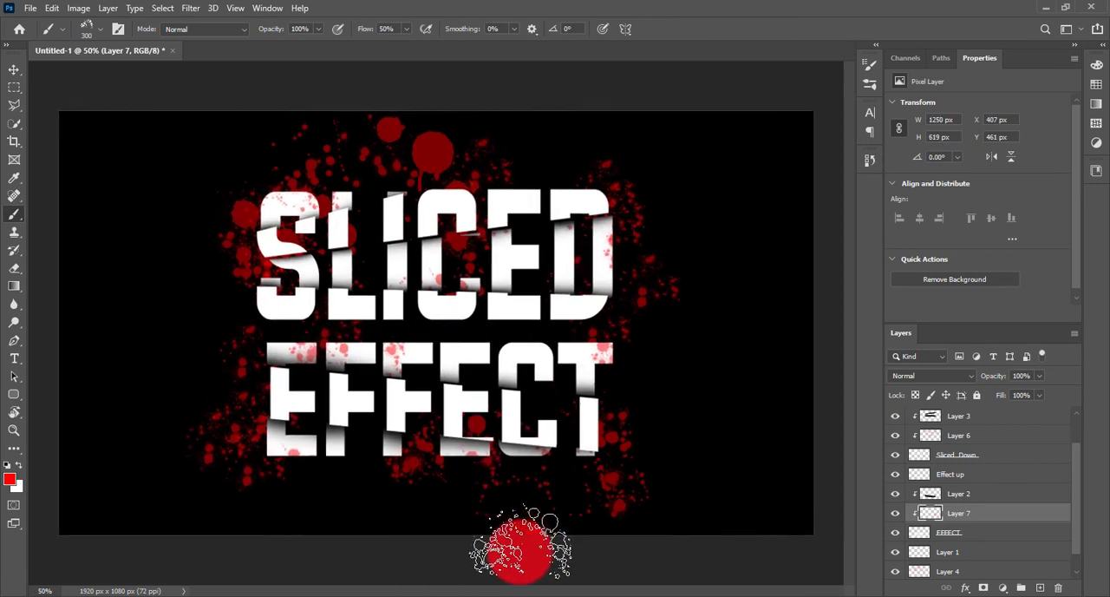
click(14, 69)
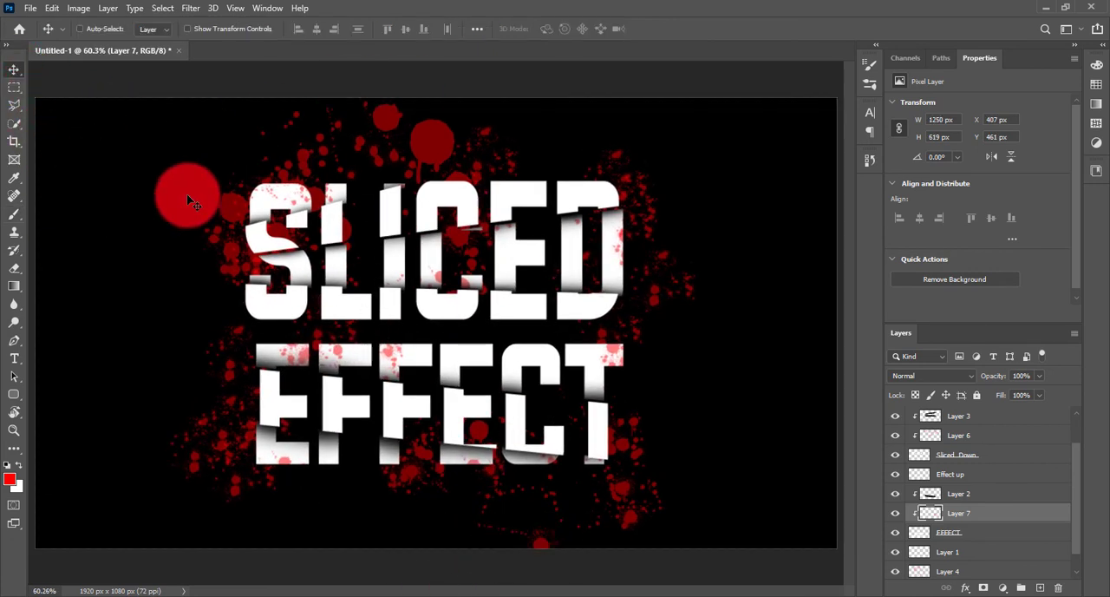
Add the text HORROR in the Evogria font on the empty black area beside the two words.
click(14, 358)
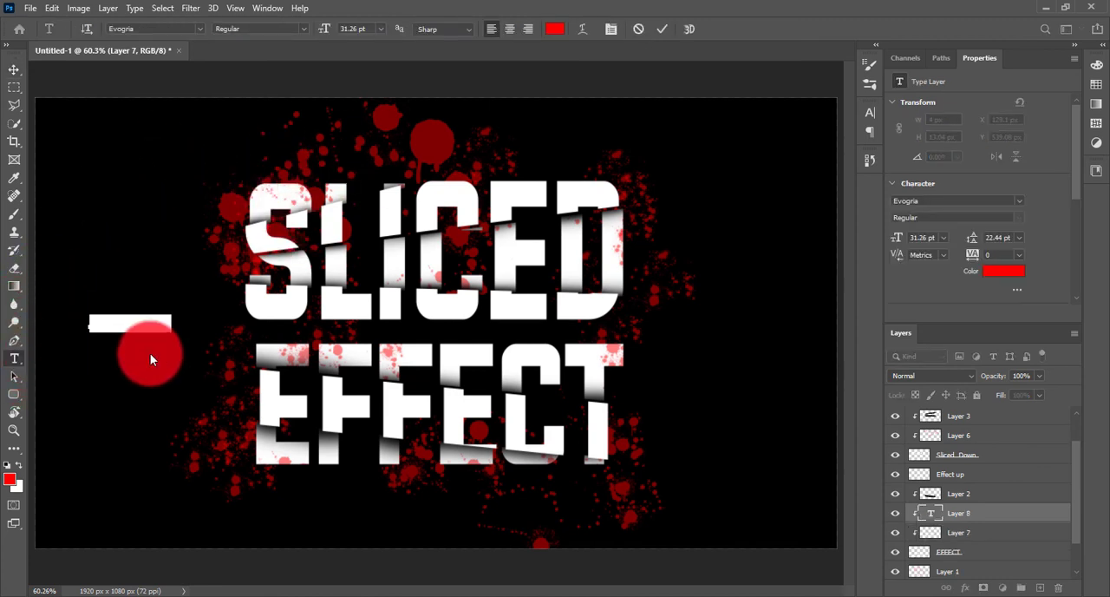
key(BackSpace)
key(BackSpace)
key(BackSpace)
key(BackSpace)
key(BackSpace)
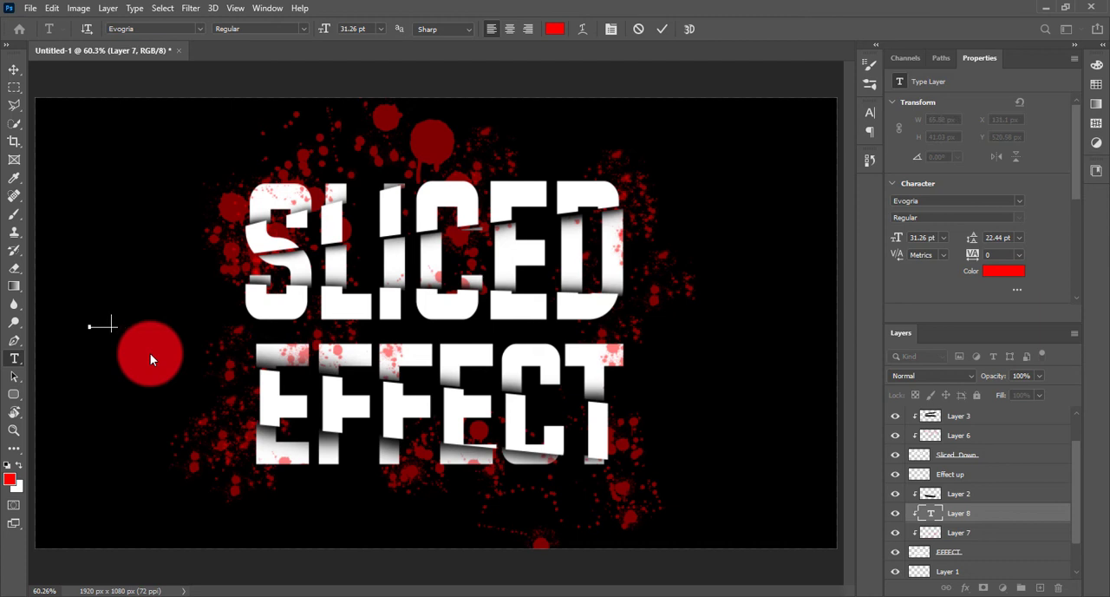
text(------)
key(ctrl+a)
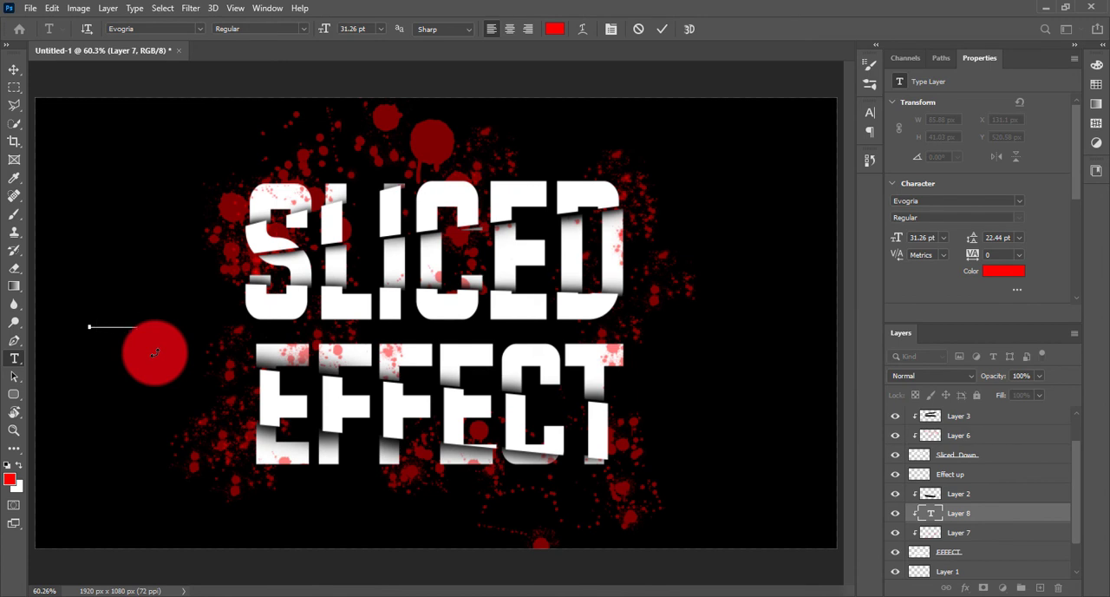
click(15, 71)
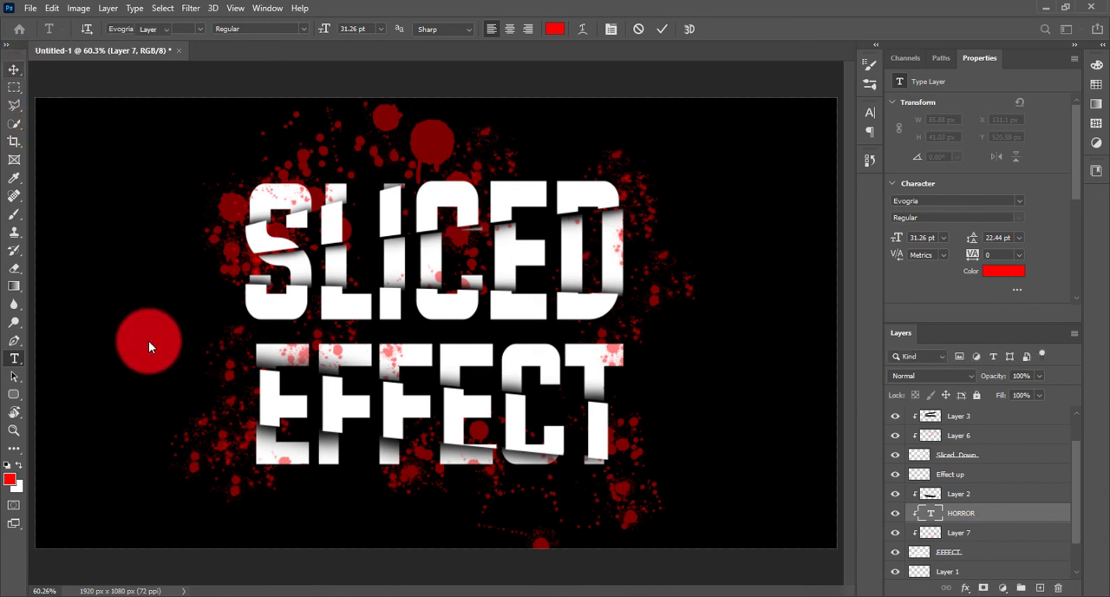
Recolour the HORROR text to dark grey 313131 and move its layer to the top of the layer stack.
click(1003, 274)
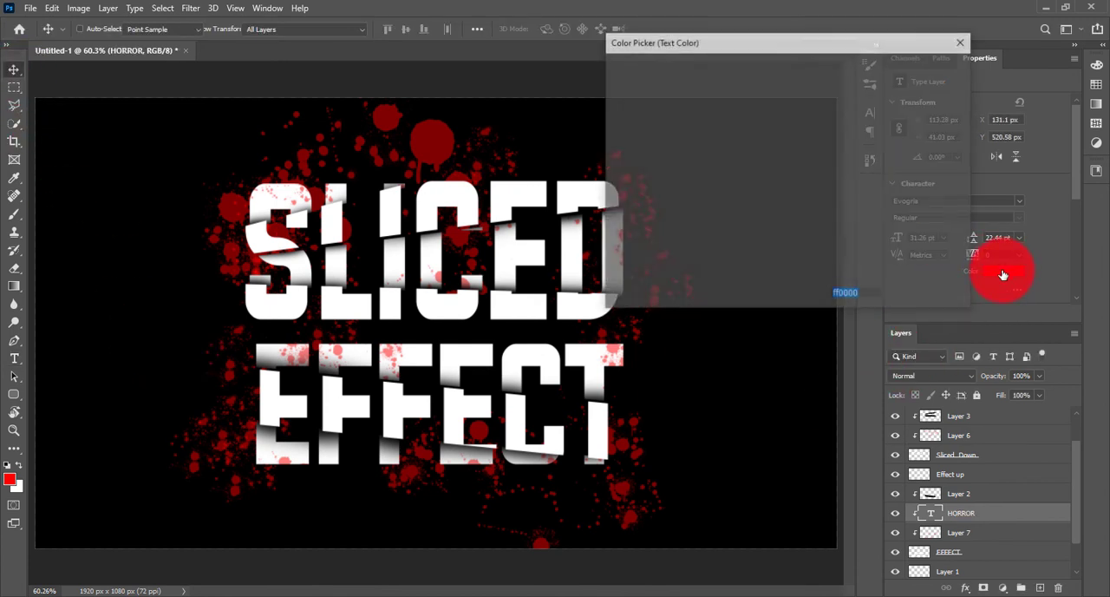
click(612, 217)
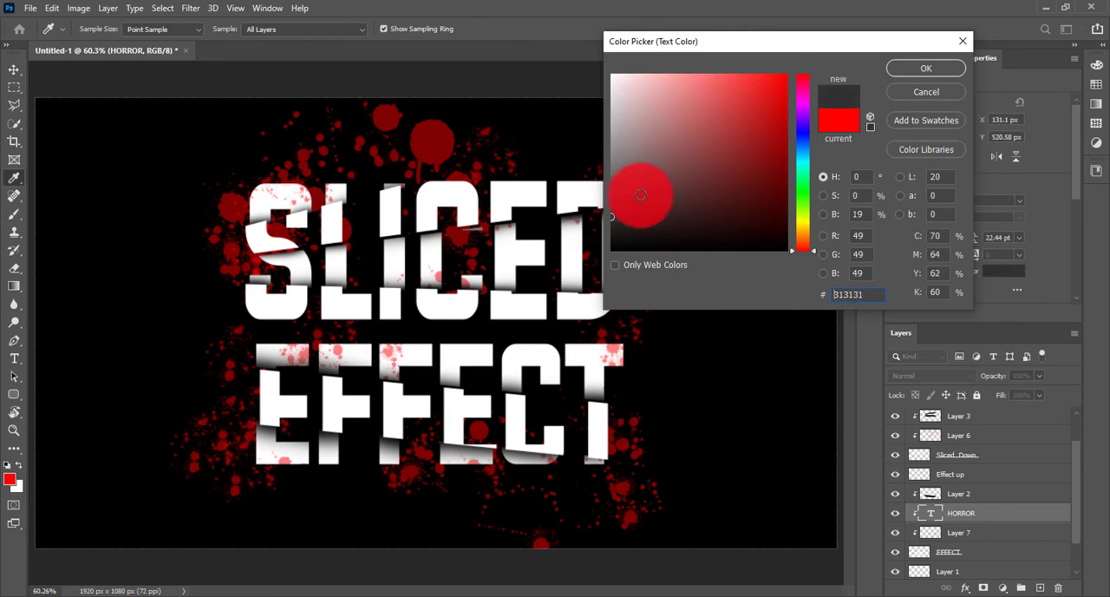
click(920, 68)
drag(976, 519, 965, 410)
Scale the HORROR text up to about 1278 px wide with Free Transform.
key(ctrl+t)
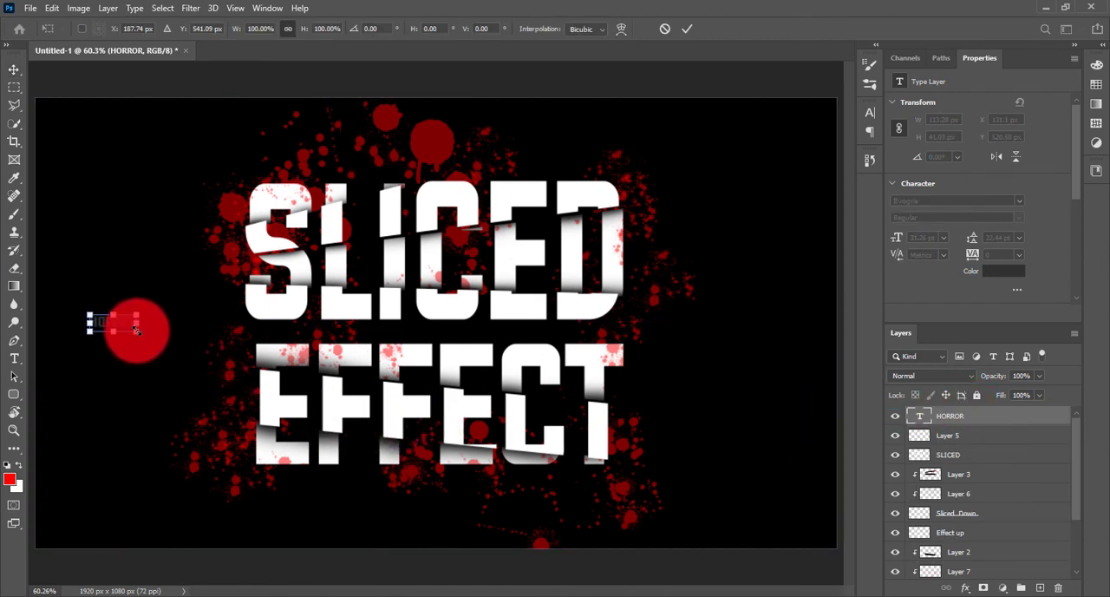
drag(136, 329, 624, 512)
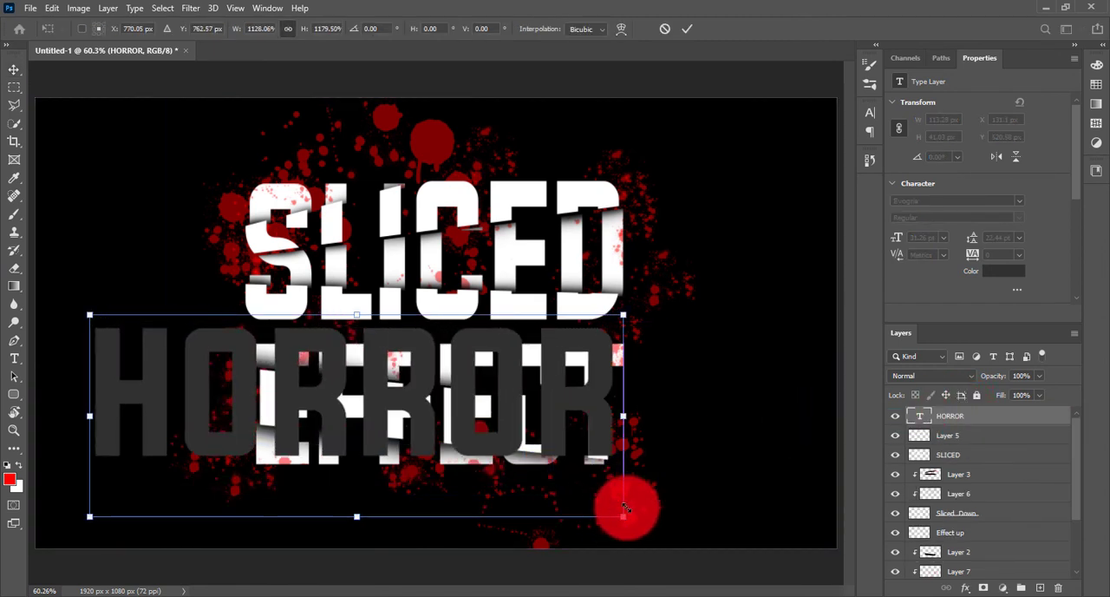
key(Return)
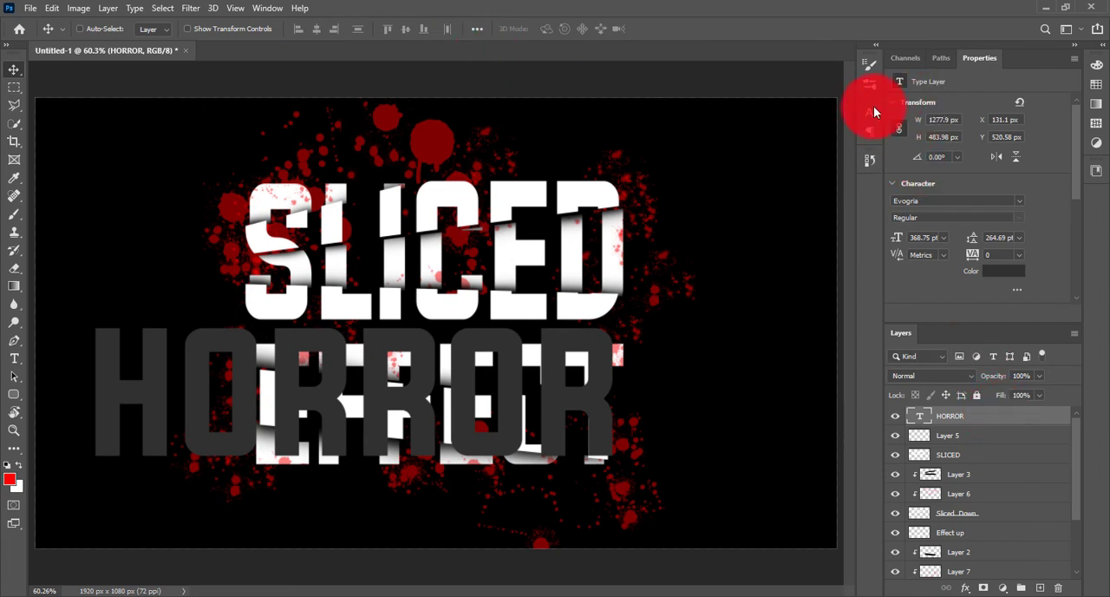
Change the font of the HORROR text to Lovely Quotes Regular.
click(870, 132)
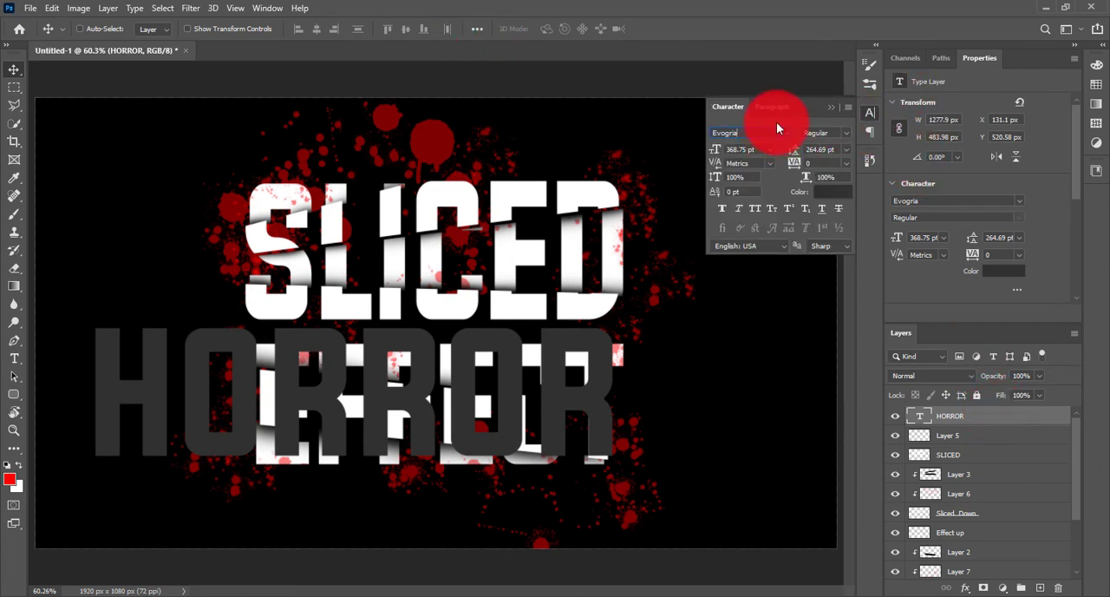
text(loucester MT Ex...)
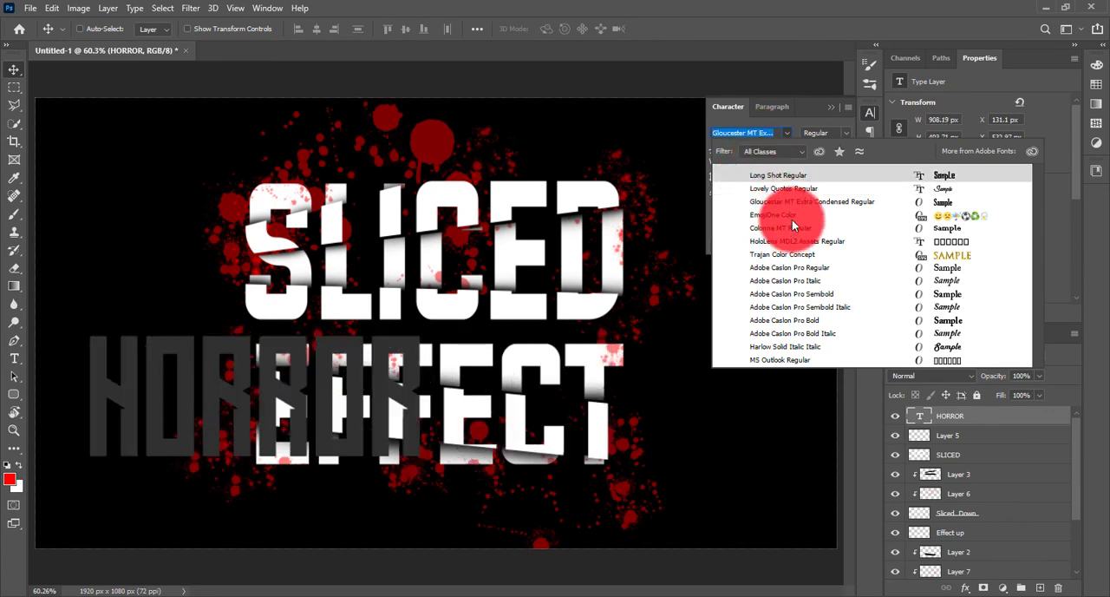
click(788, 187)
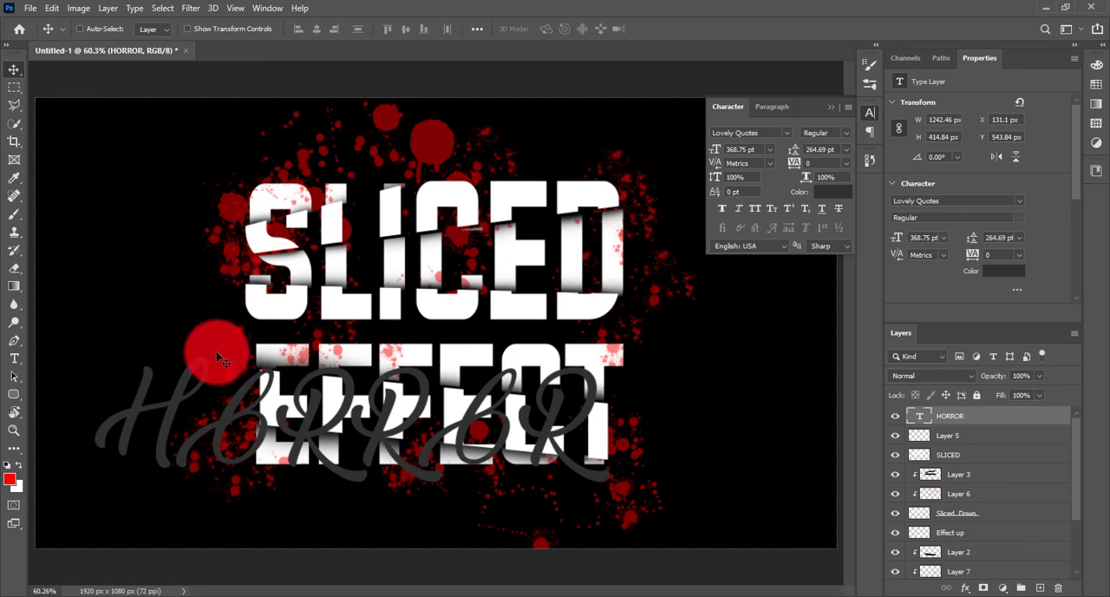
Retype the HORROR text in mixed case as Horror, keeping the capital H.
key(t)
drag(184, 371, 624, 385)
key(BackSpace)
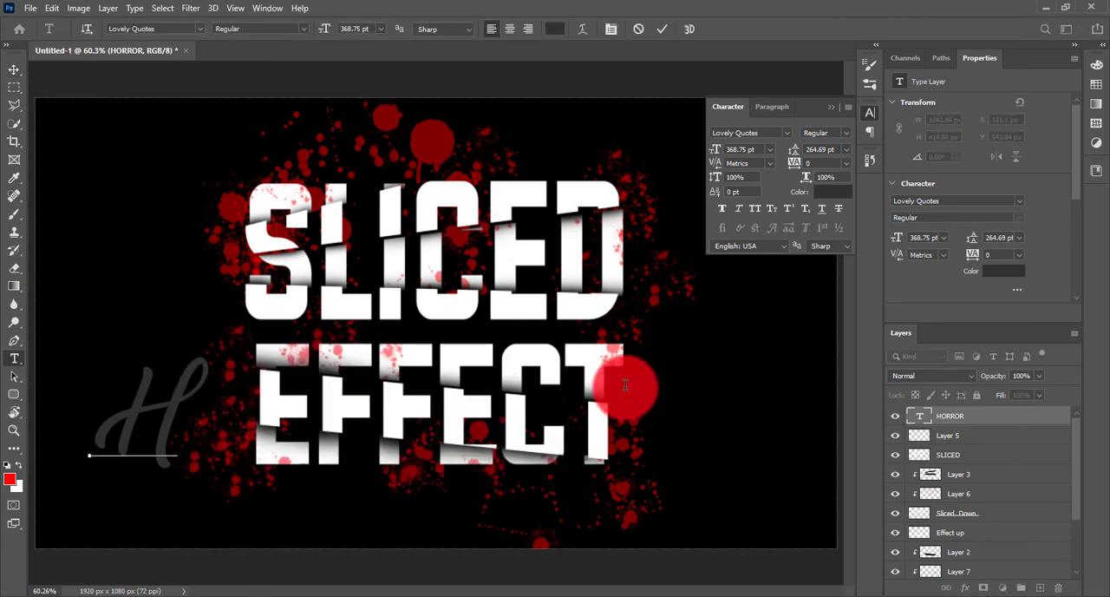
text(orr)
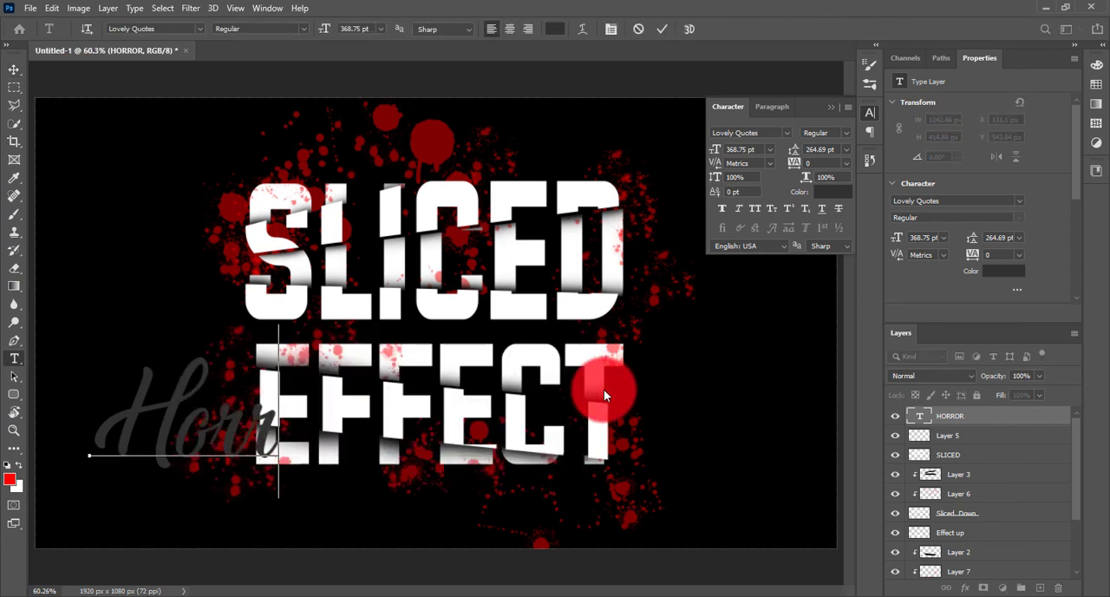
text(o)
text(or)
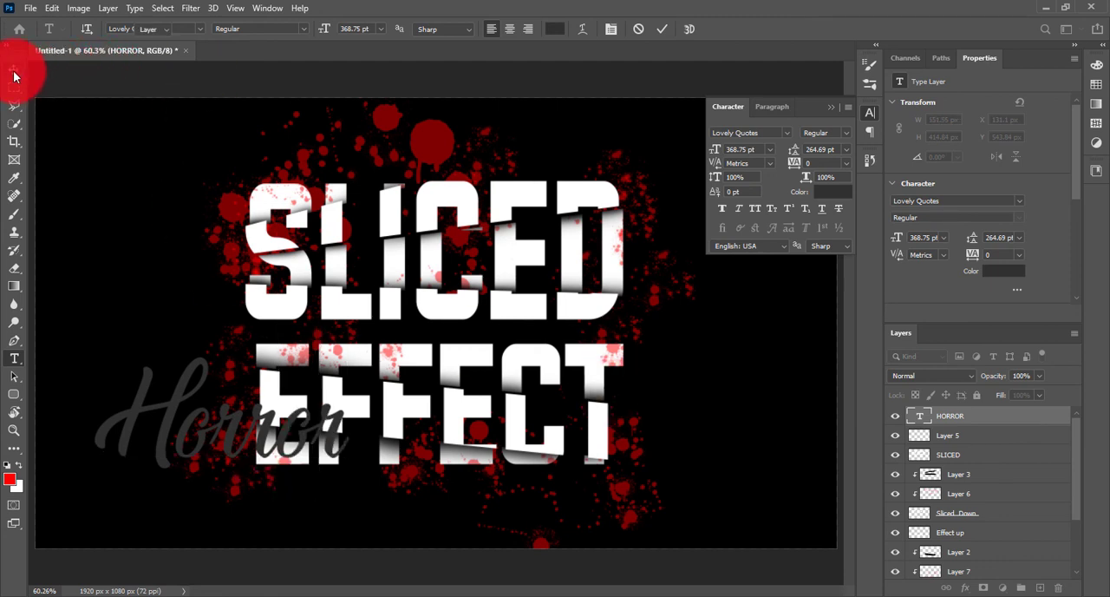
click(14, 75)
Move the Horror layer beneath Layer 1, then enlarge the text to about 1553 px wide and rotate it about -22.7° with Free Transform.
drag(1008, 419, 1046, 534)
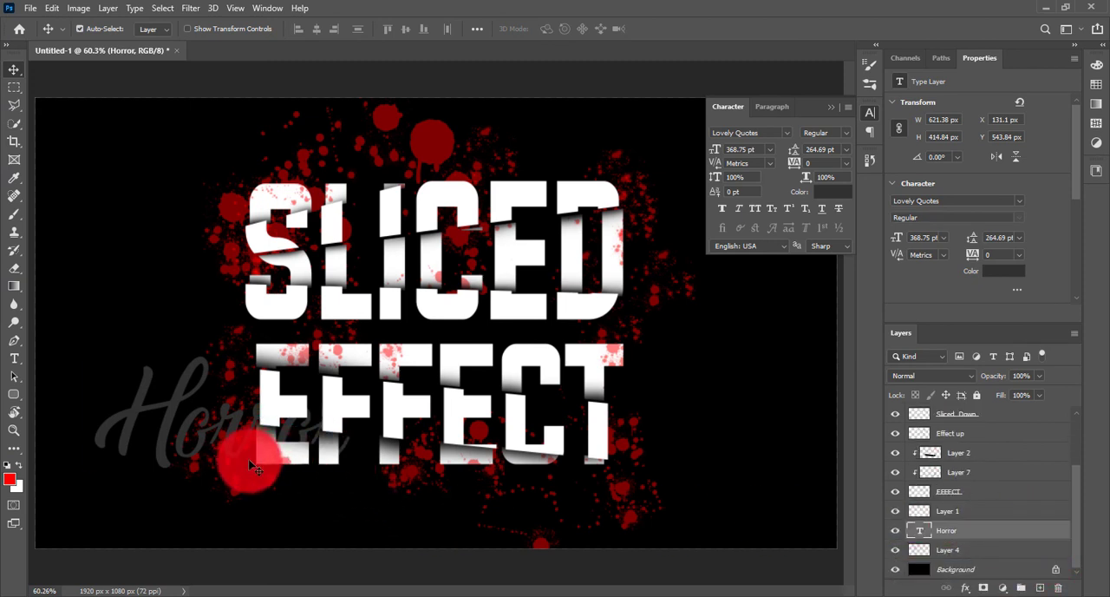
key(ctrl+t)
drag(349, 494, 542, 577)
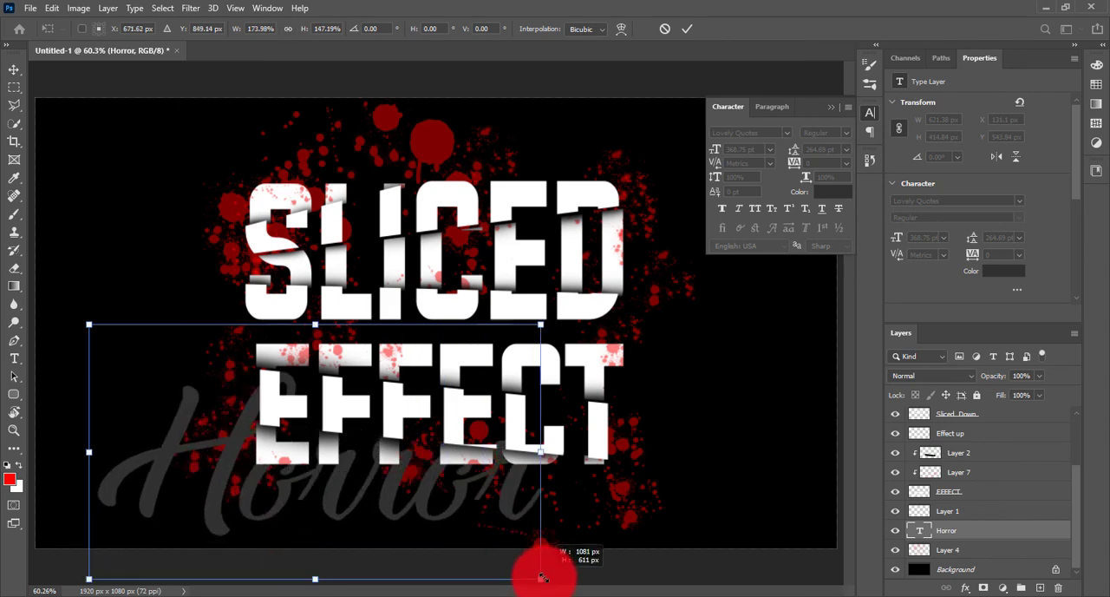
drag(591, 513, 604, 403)
drag(500, 469, 567, 420)
drag(512, 364, 772, 453)
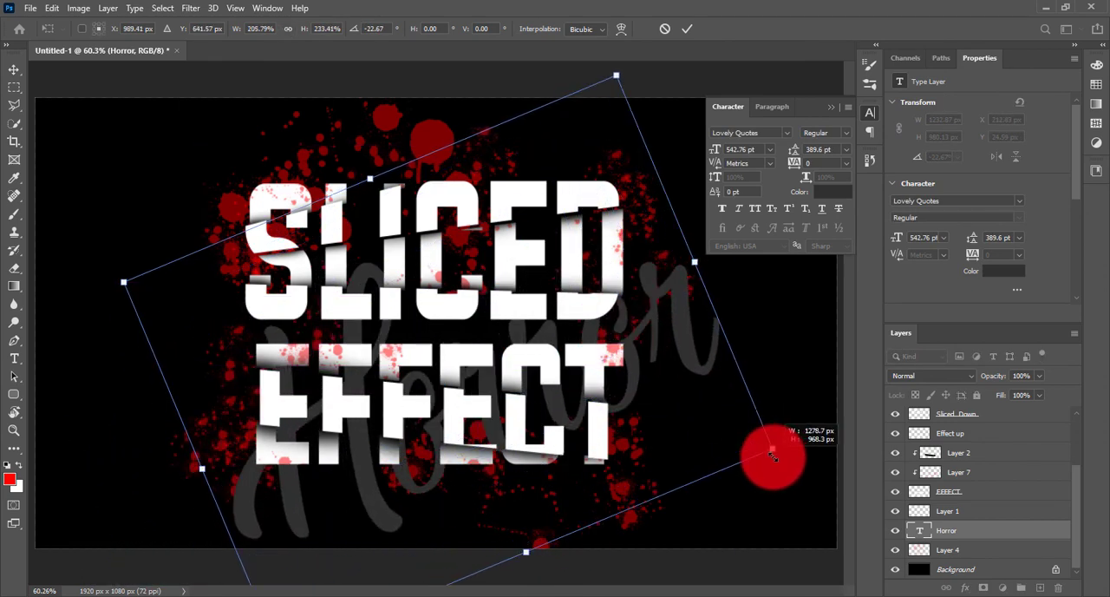
click(749, 145)
Change the font of the Horror text to Delightful Regular.
click(741, 131)
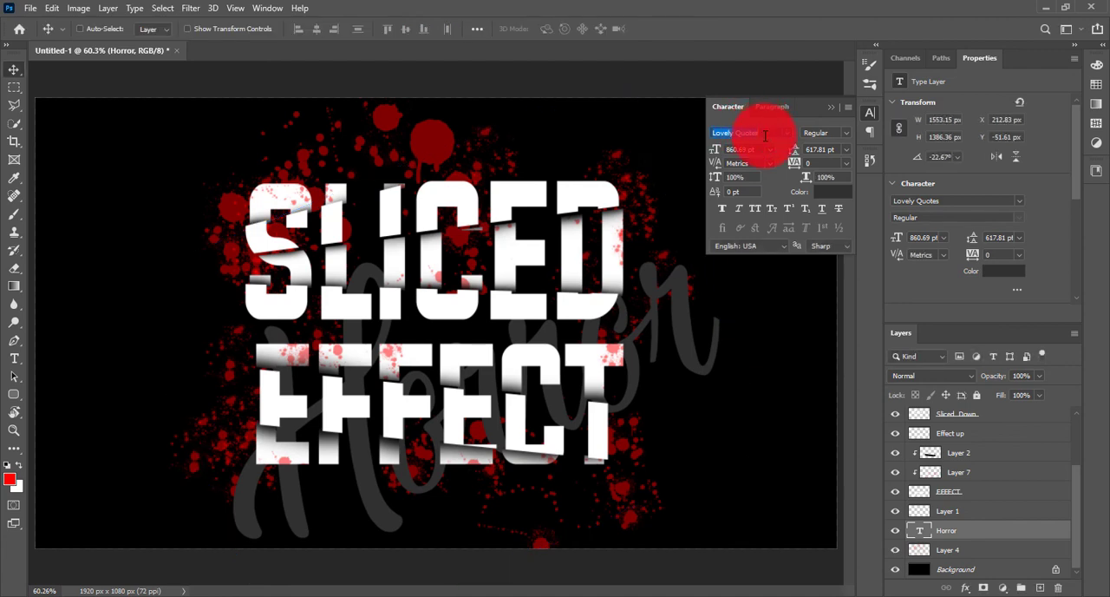
text(de)
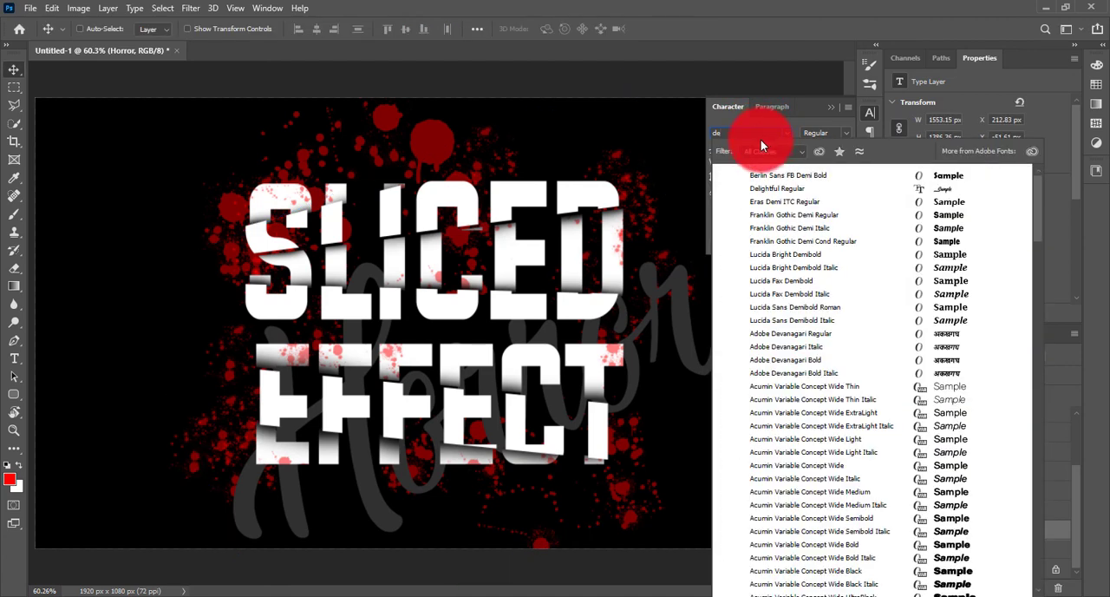
click(776, 188)
Enlarge the Horror text to about 1803 px wide behind both words and lower its layer opacity to 36%.
drag(540, 389, 608, 320)
key(ctrl+t)
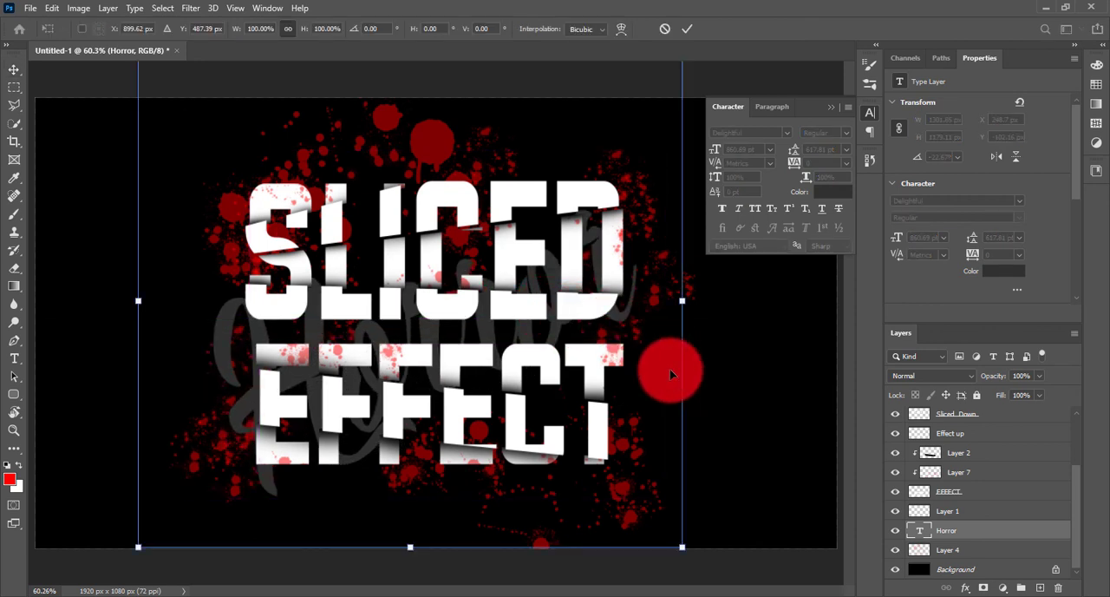
drag(682, 548, 785, 591)
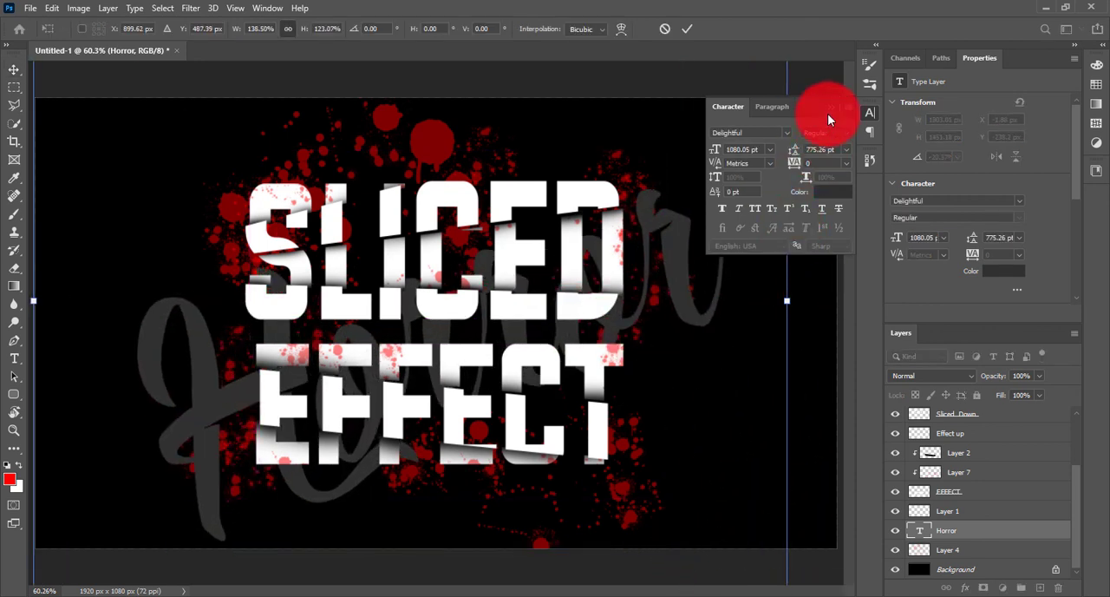
click(824, 192)
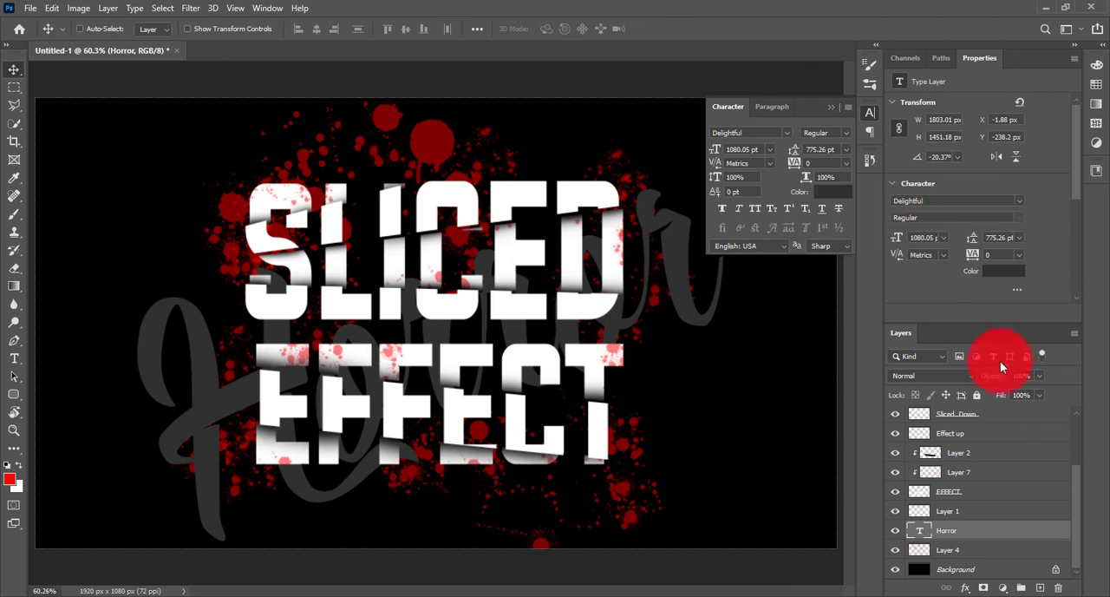
drag(982, 379, 966, 381)
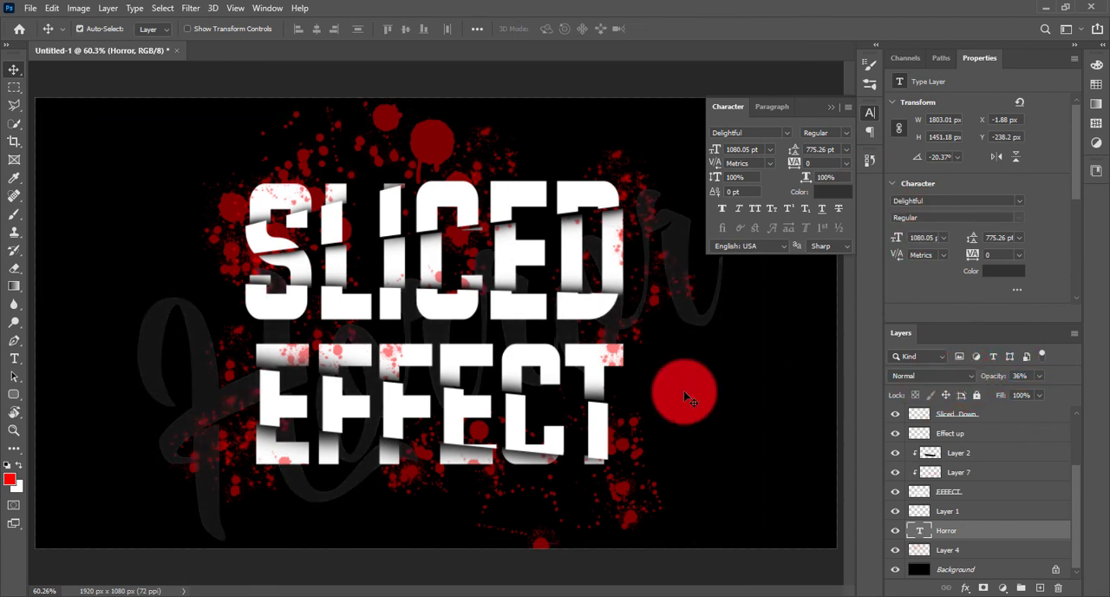
Select all layers above the Background and transform them together, scaling to 93.25% and rotating -2.89°.
key(ctrl+minus)
key(ctrl+minus)
click(832, 113)
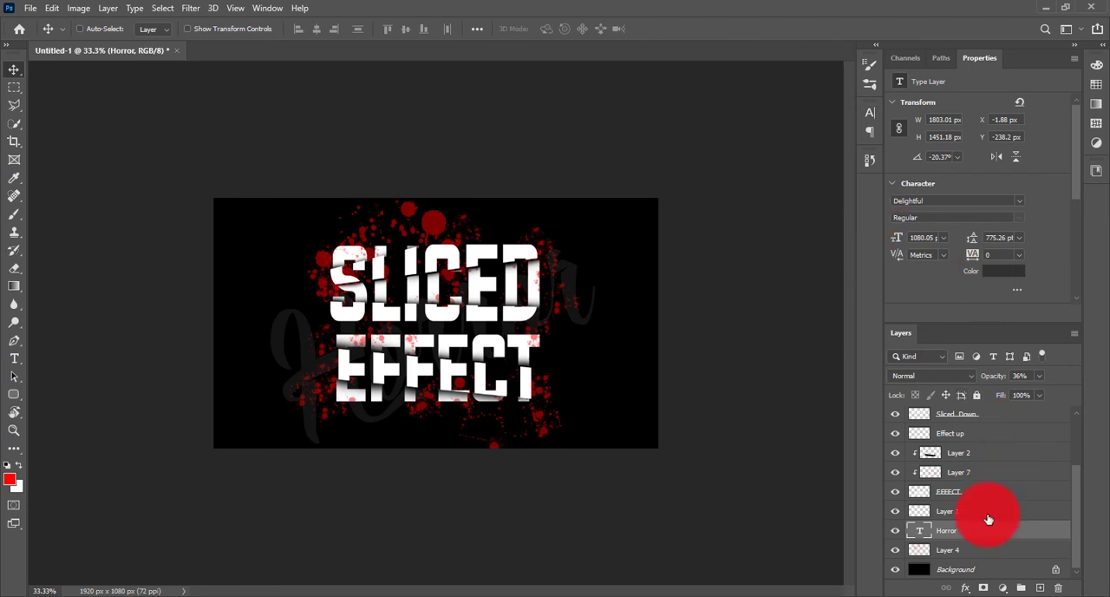
scroll(991, 515, up, 4)
click(988, 421)
scroll(986, 443, down, 3)
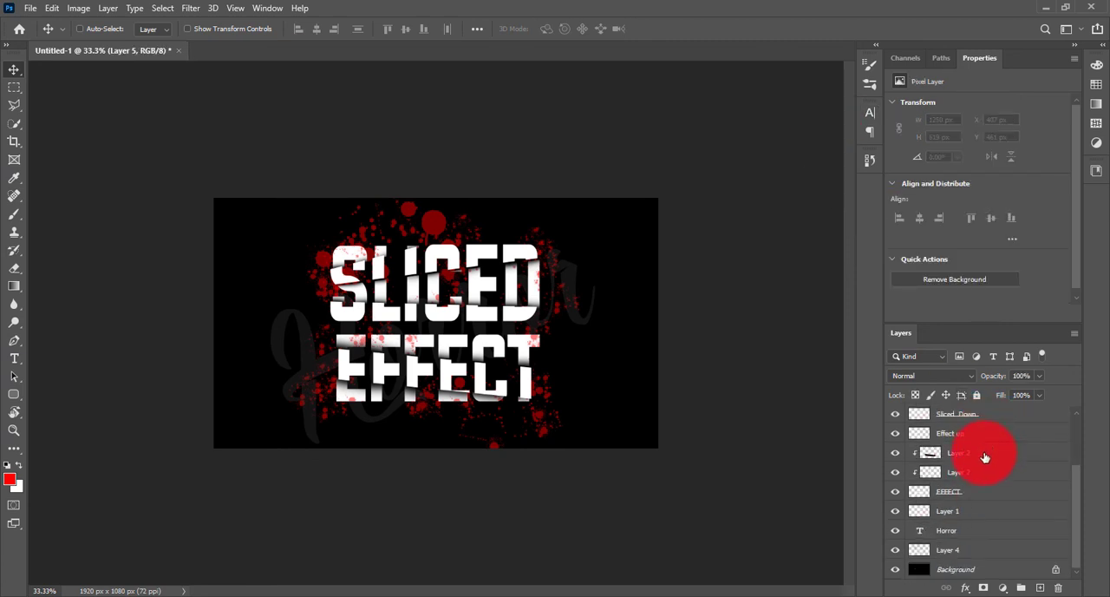
shift+click(988, 551)
key(ctrl+t)
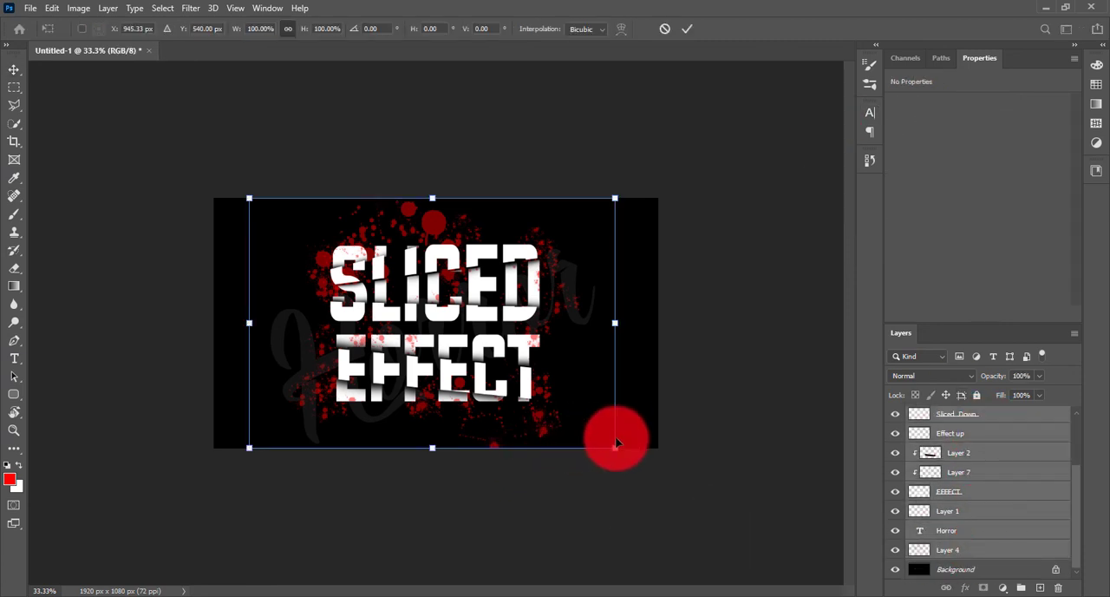
mouse_move(613, 448)
mouse_down()
mouse_move(598, 446)
mouse_move(622, 445)
mouse_up()
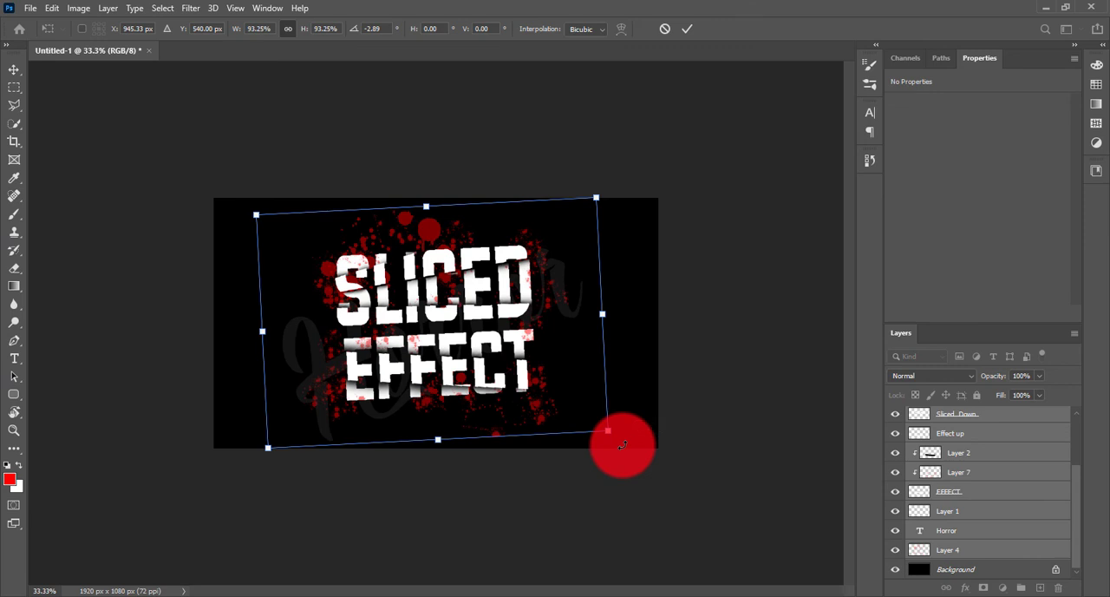
key(Return)
key(ctrl+0)
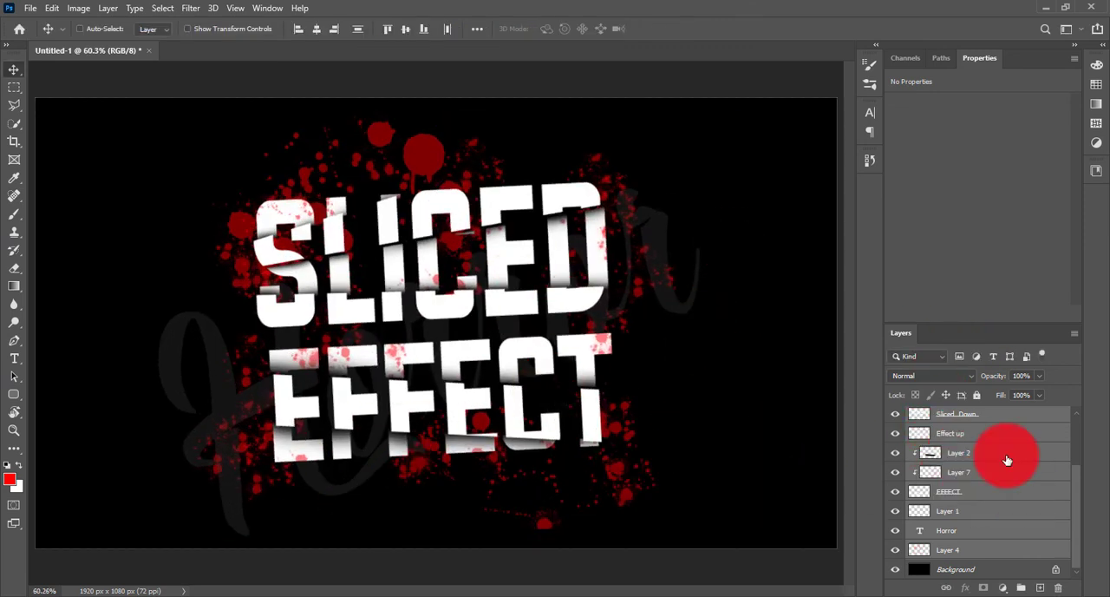
Lower the Horror text layer's opacity to 25% and place a duplicate of the text lower on the canvas.
click(990, 542)
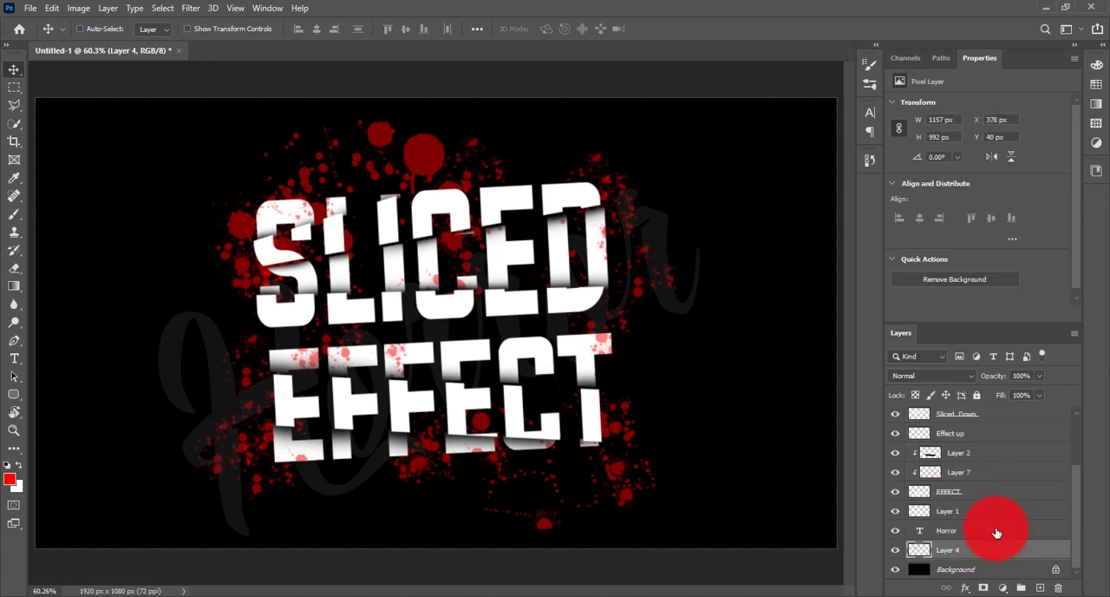
key(alt+bracketright)
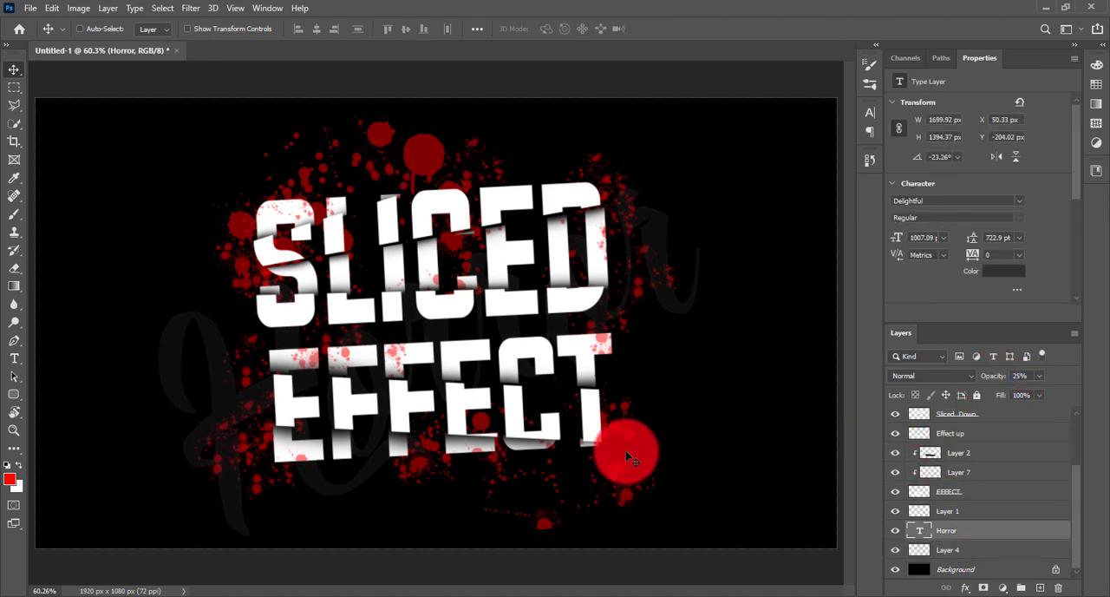
drag(426, 435, 506, 482)
Replace the wording of the duplicated Horror text with Text.
key(t)
click(283, 500)
key(ctrl+a)
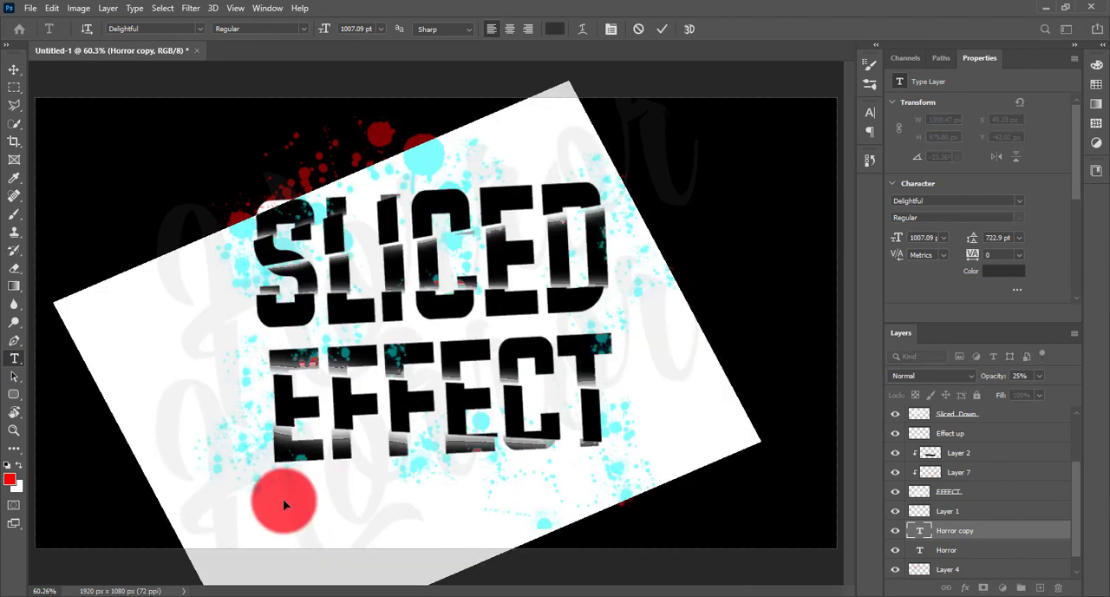
key(BackSpace)
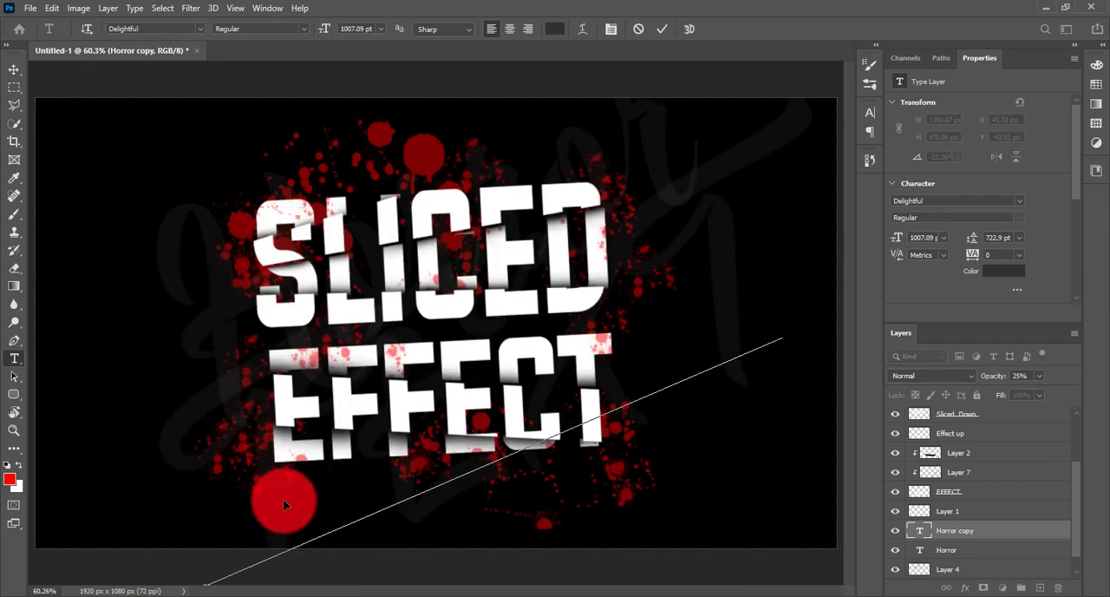
key(BackSpace)
key(BackSpace)
key(BackSpace)
key(BackSpace)
key(BackSpace)
key(BackSpace)
text(H)
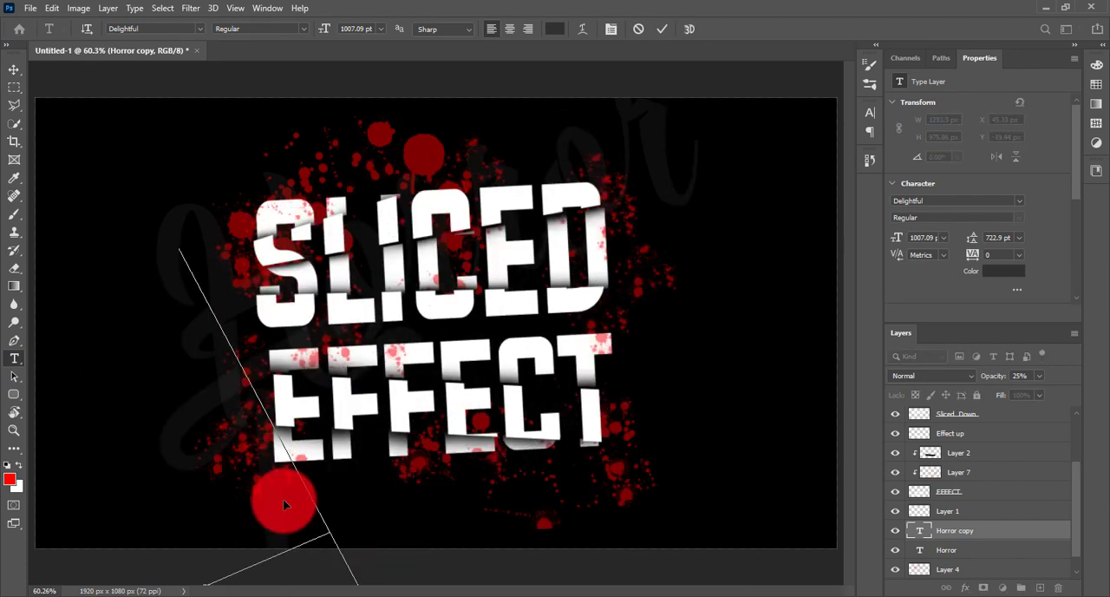
text(ext)
click(29, 84)
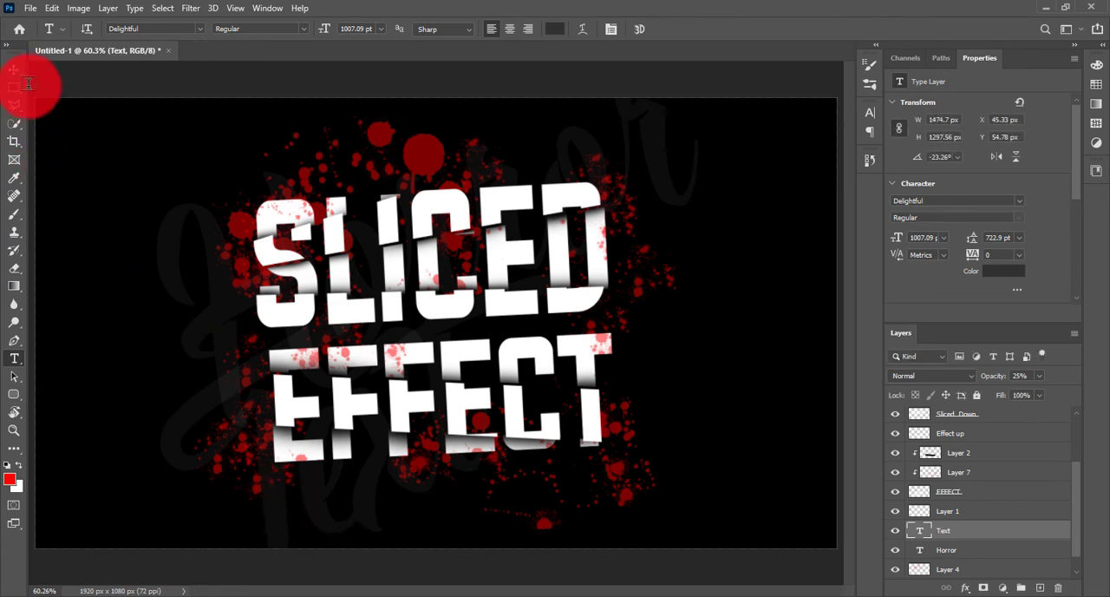
Move the script word Text behind EFFECT and rotate it to about 15.7° with Free Transform.
drag(436, 408, 696, 282)
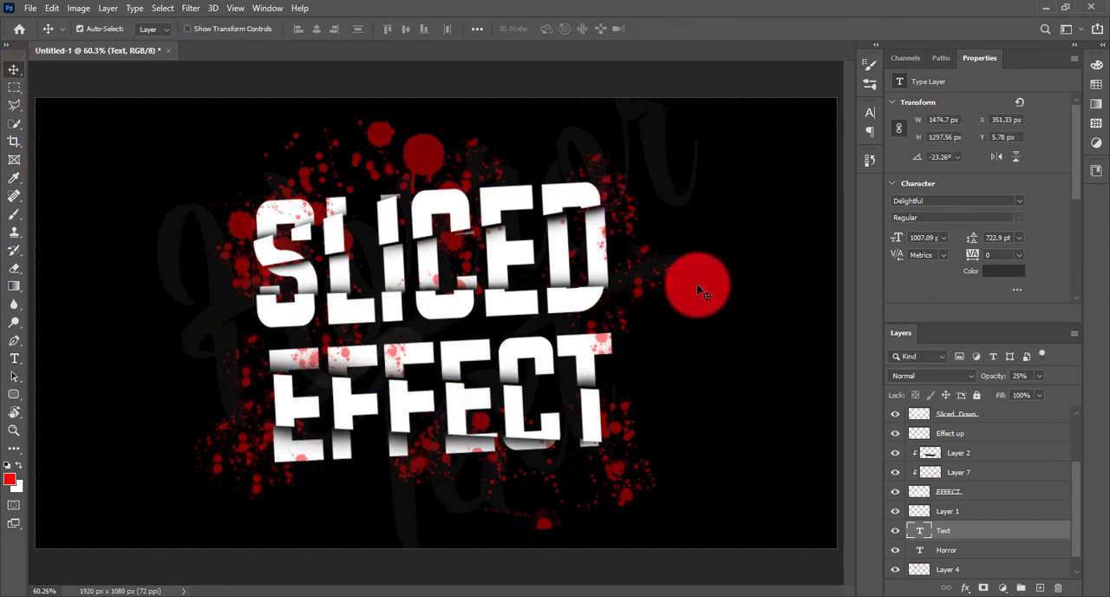
key(ctrl+t)
drag(835, 235, 624, 386)
key(Return)
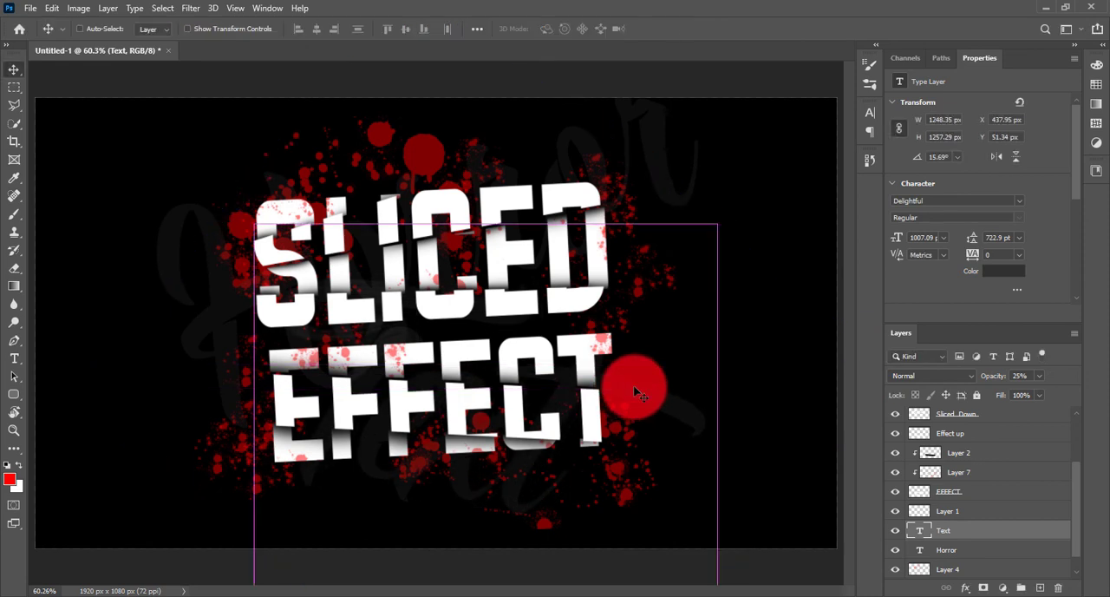